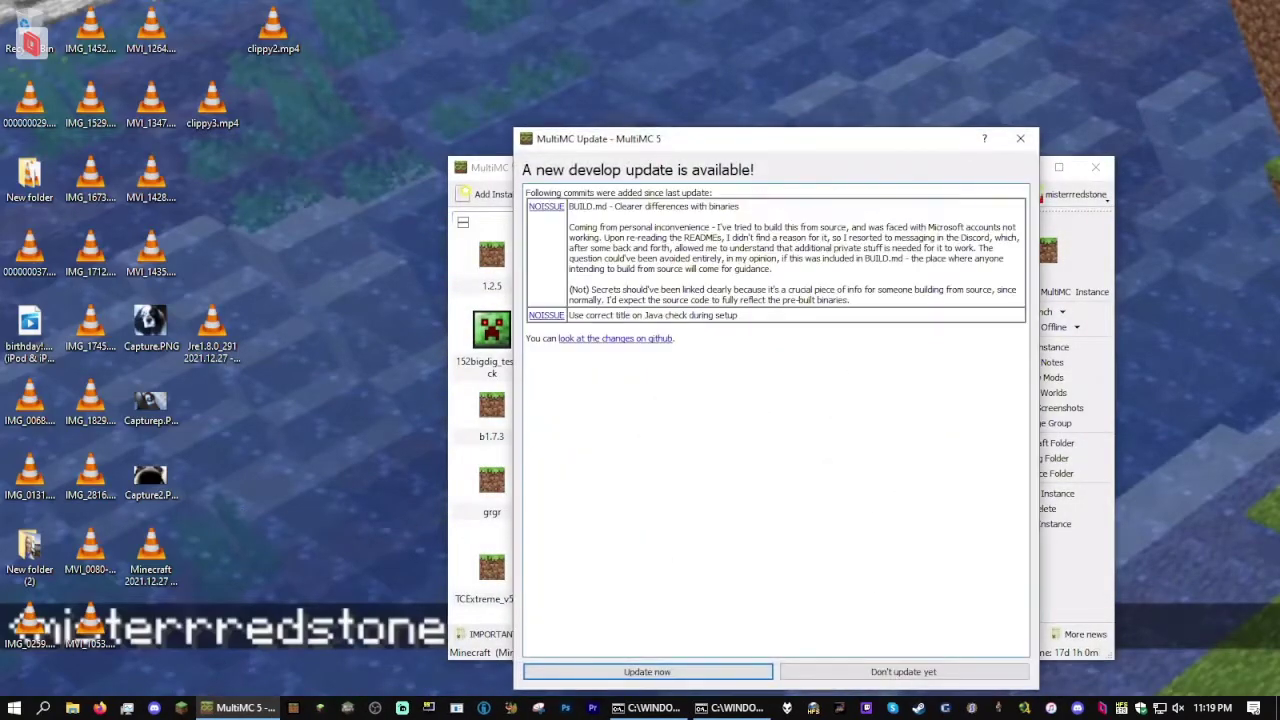
- Install the develop update, taking MultiMC from build 3055 to 3074
left_click(735, 672)
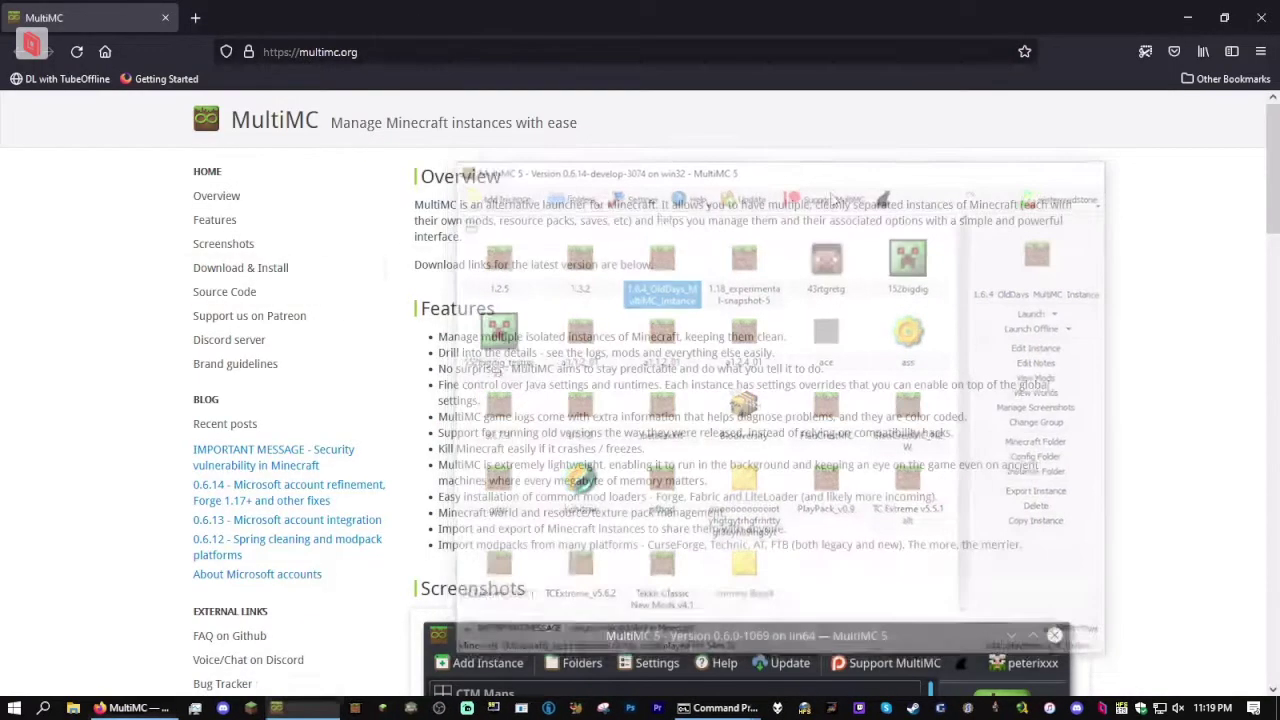
- Go to multimc.org's Download & Install section and download the Windows 32/64-bit build
left_click(258, 270)
scroll(547, 362, "down", 3)
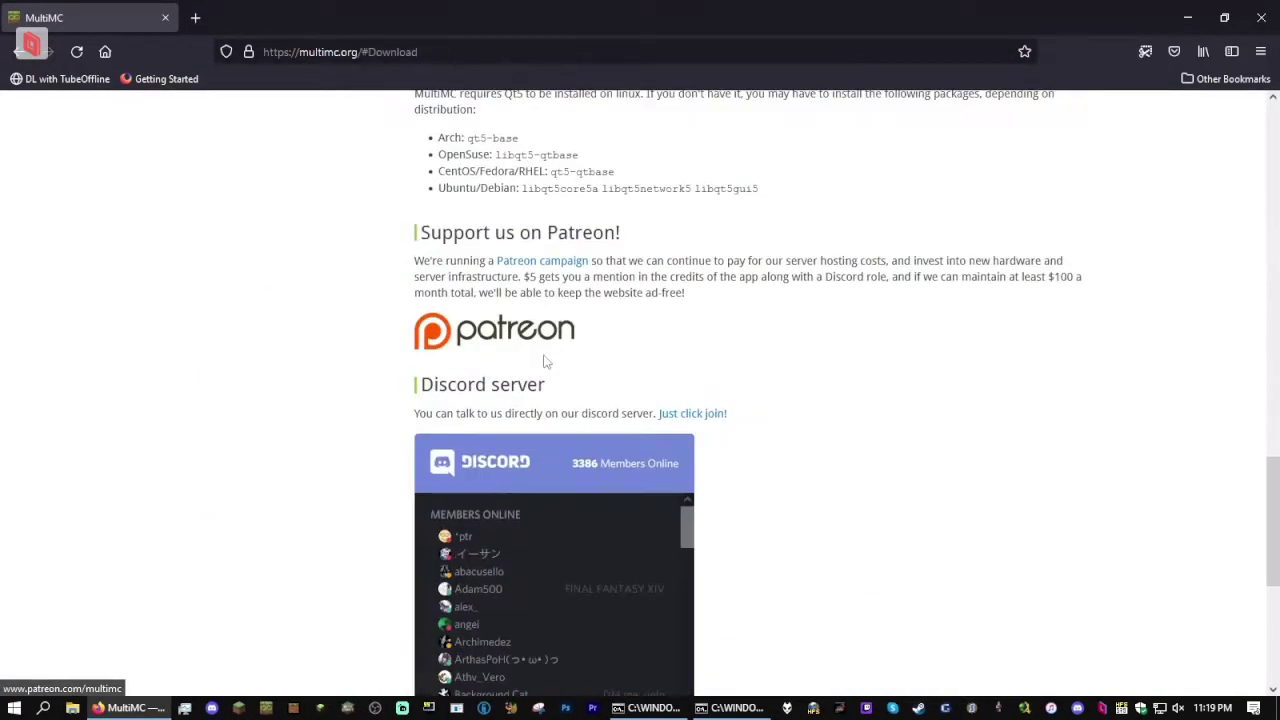
scroll(547, 365, "down", 2)
scroll(797, 262, "up", 6)
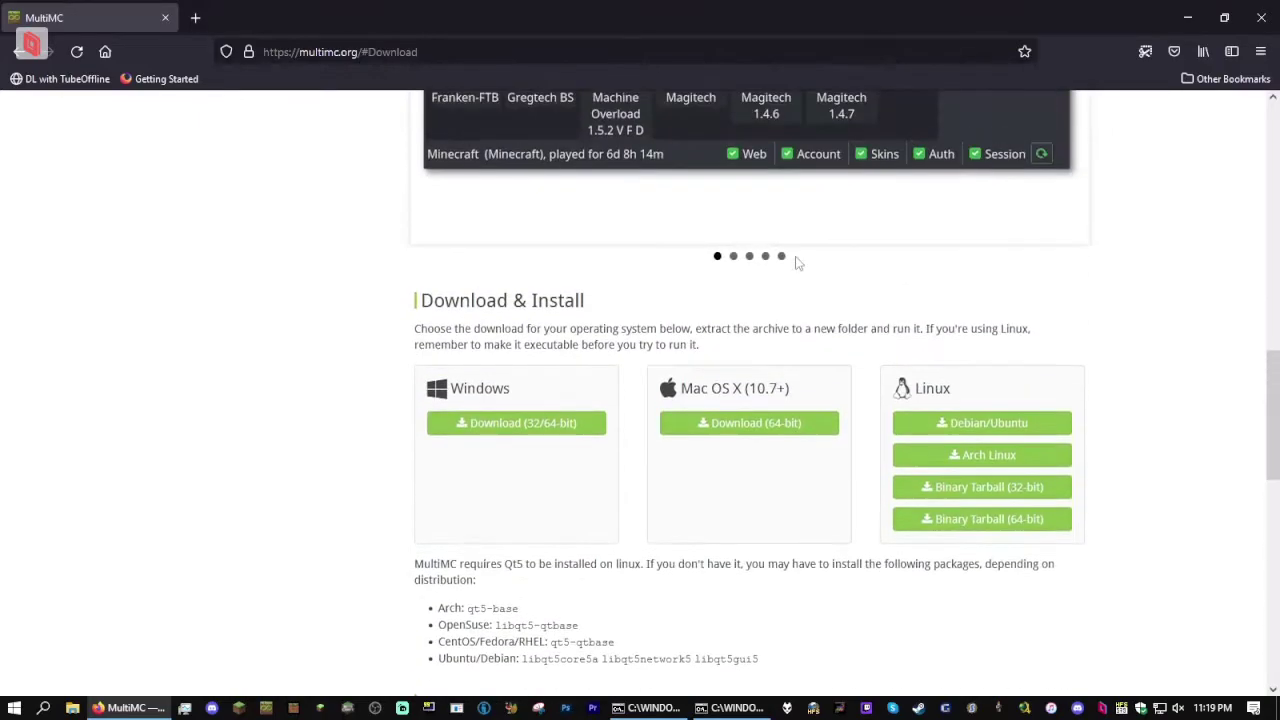
scroll(797, 262, "down", 3)
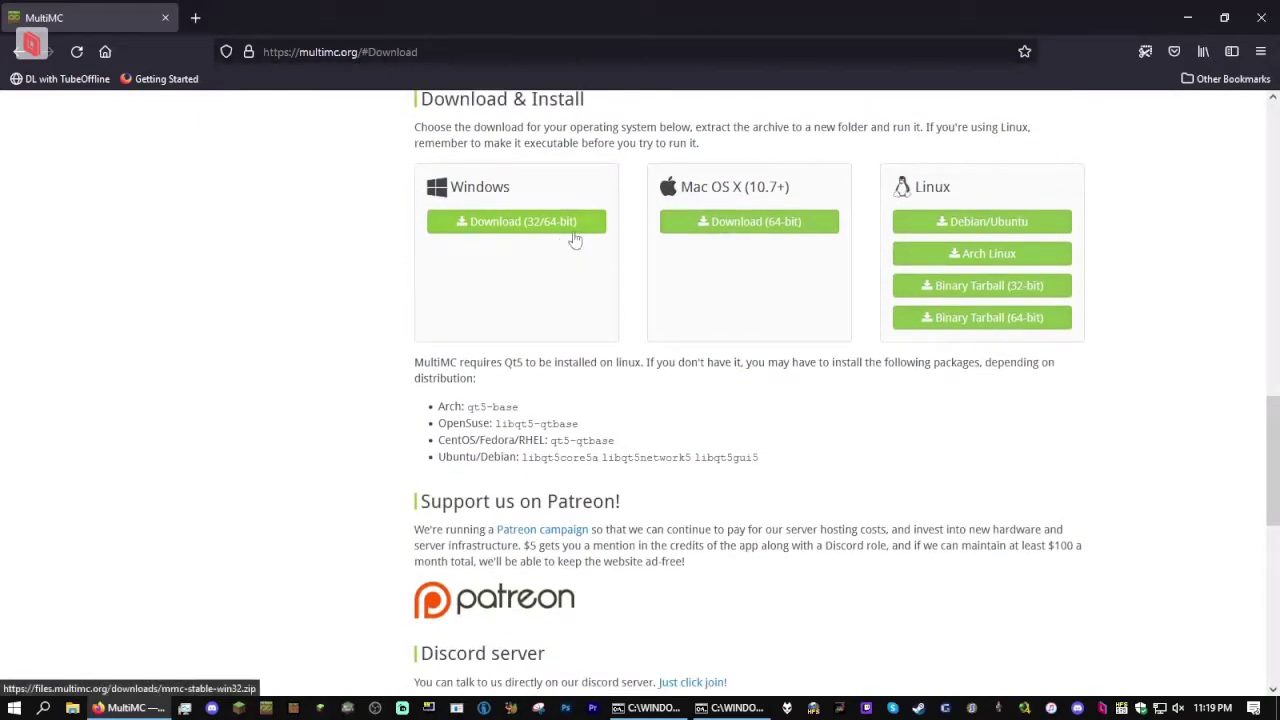
left_click(575, 240)
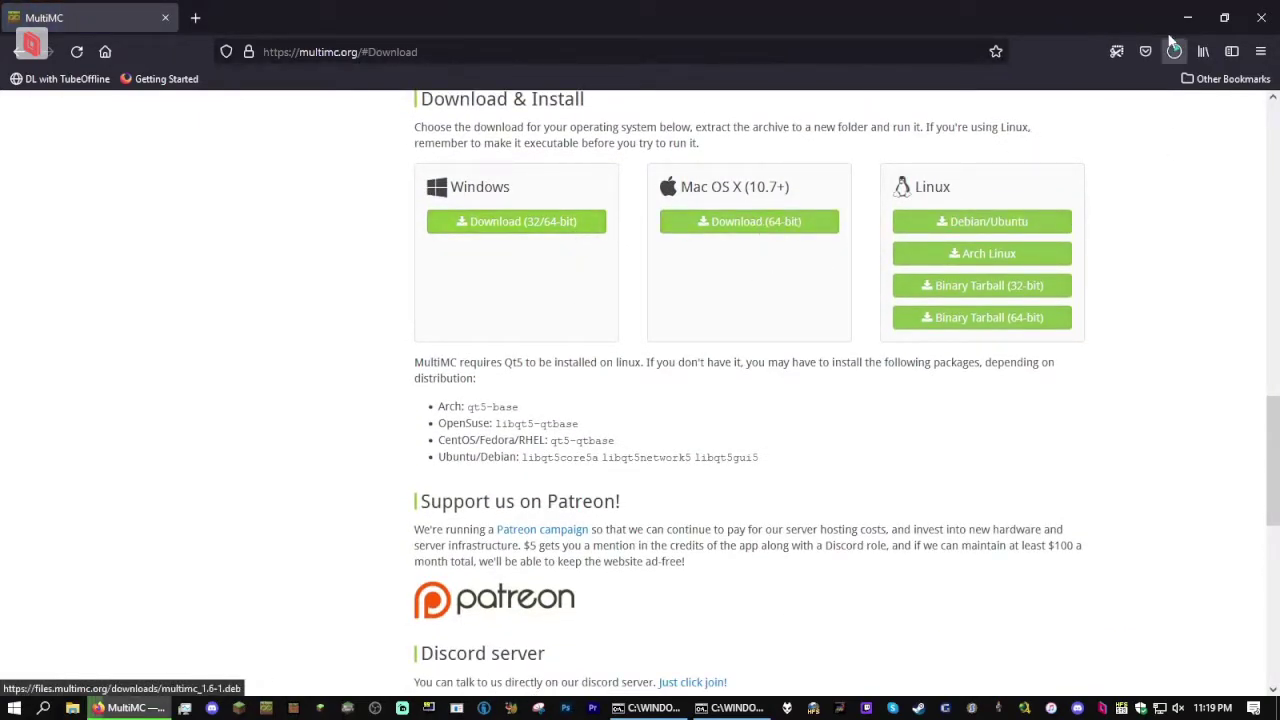
- Locate the downloaded MultiMC zip via Firefox's downloads and move it onto the desktop
left_click(1174, 51)
left_click(880, 140)
left_click(1270, 12)
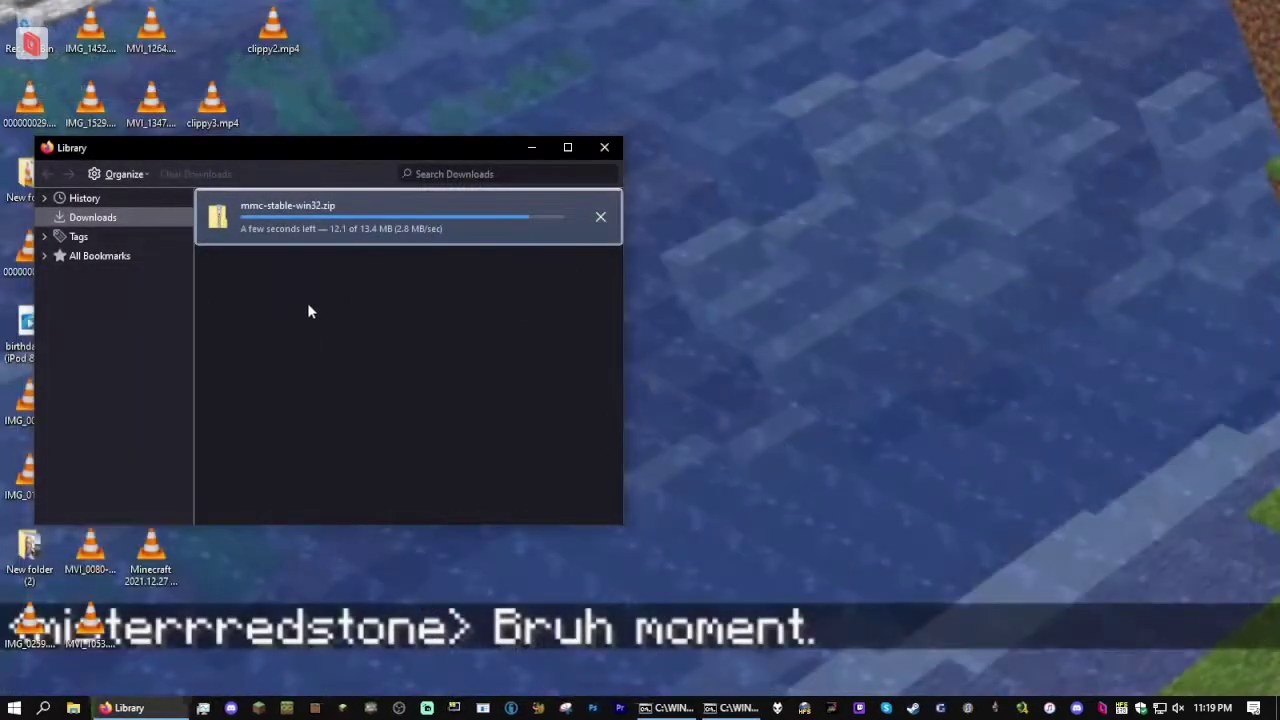
left_click(601, 216)
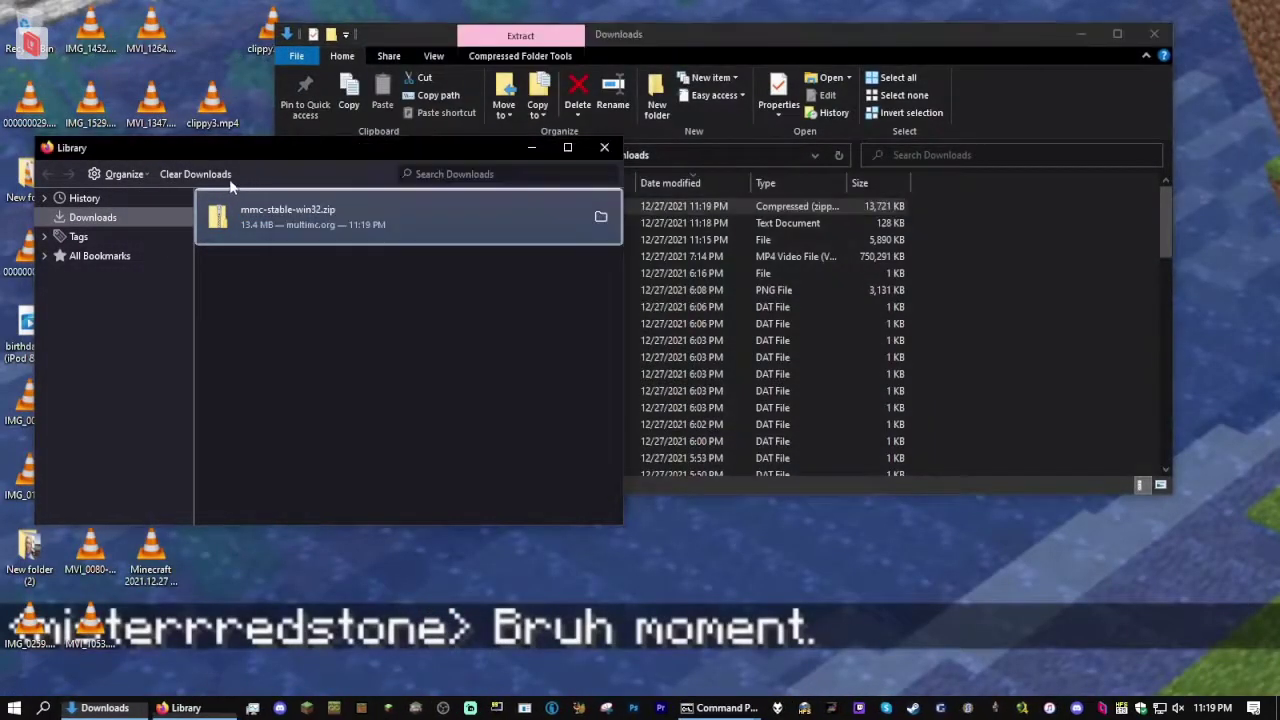
left_click(195, 174)
left_click(604, 147)
mouse_move(461, 205)
left_mouse_down()
mouse_move(360, 541)
mouse_move(390, 518)
left_mouse_up()
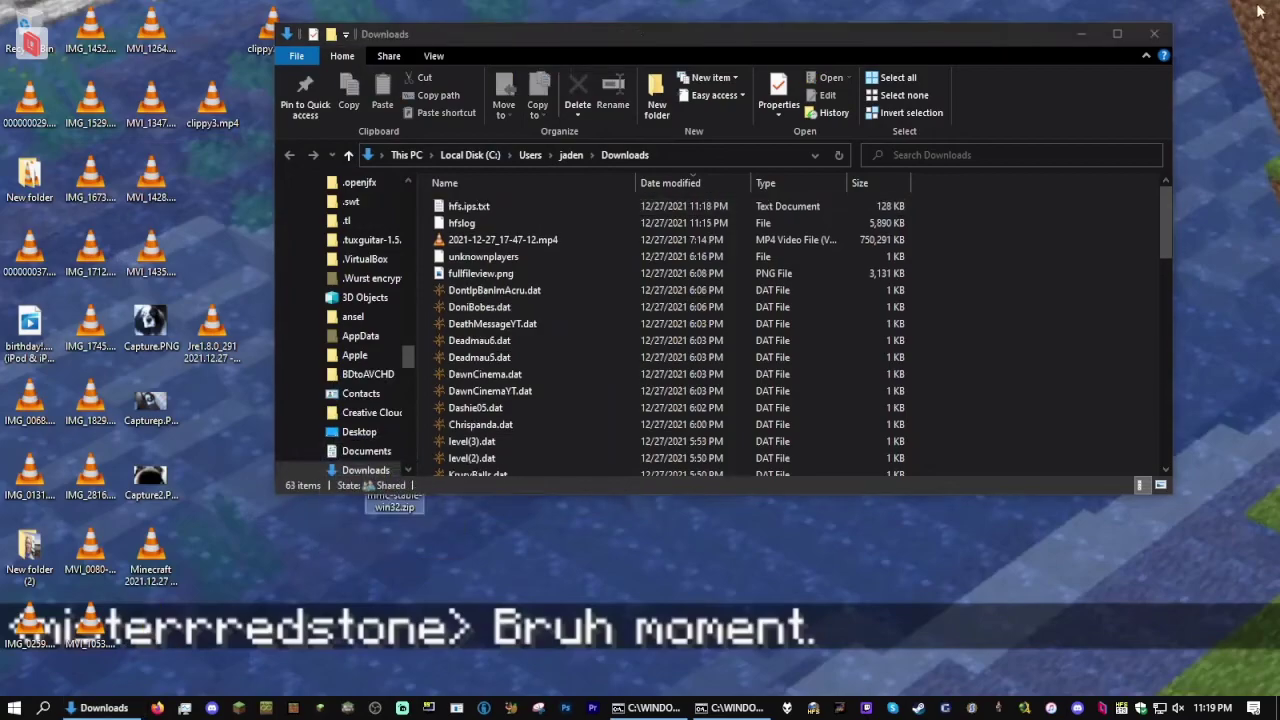
left_click(1166, 34)
- Extract mmc-stable-win32.zip on the desktop, test the archive, then delete the zip
right_click(388, 520)
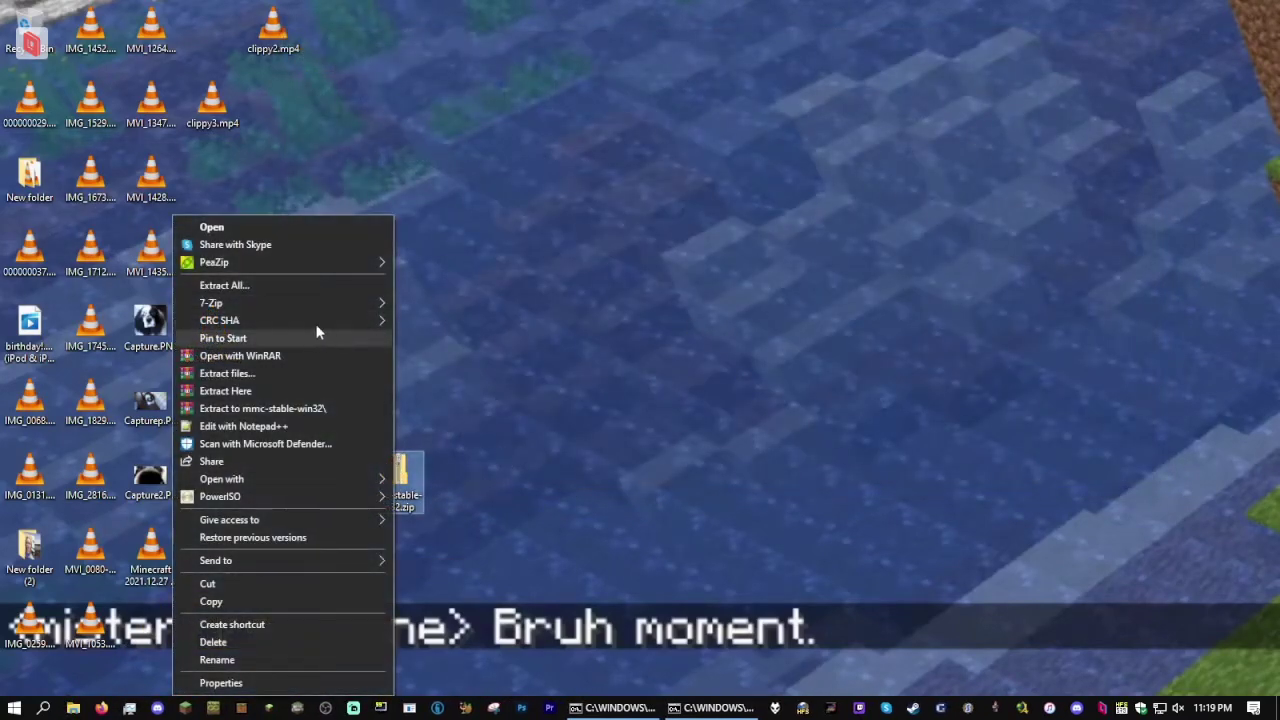
left_click(322, 288)
left_click(847, 510)
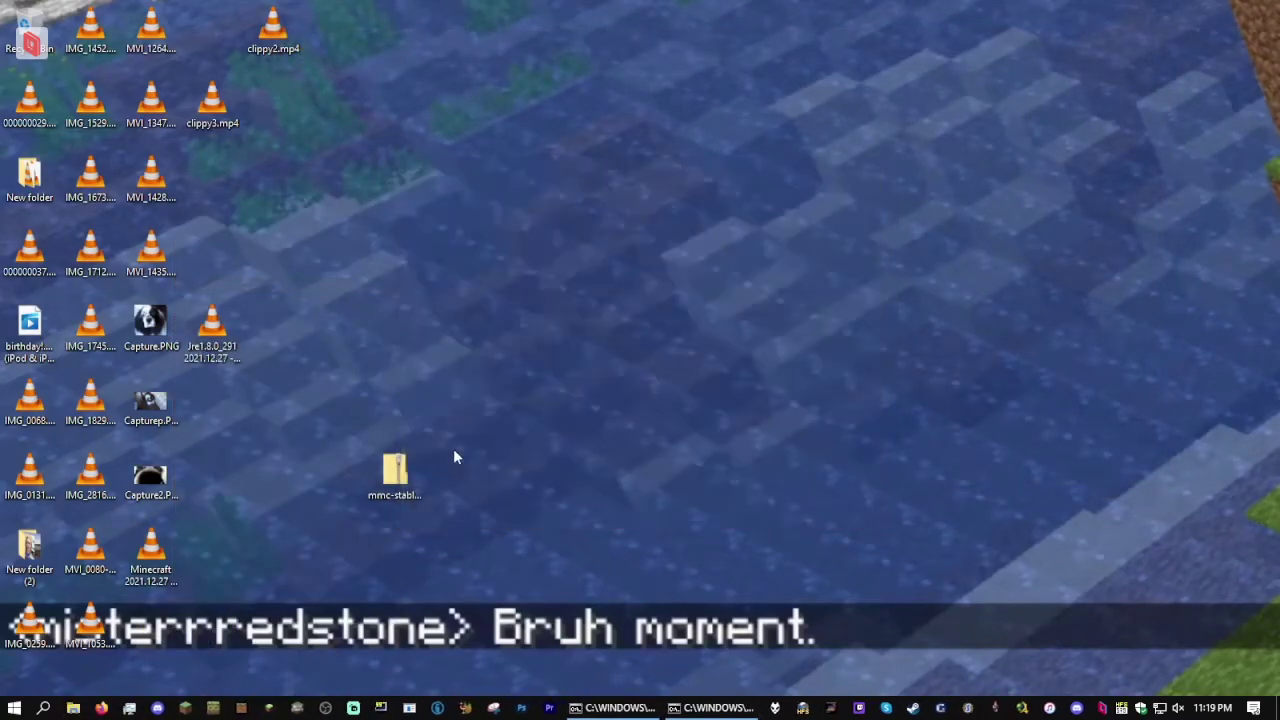
right_click(405, 470)
mouse_move(341, 305)
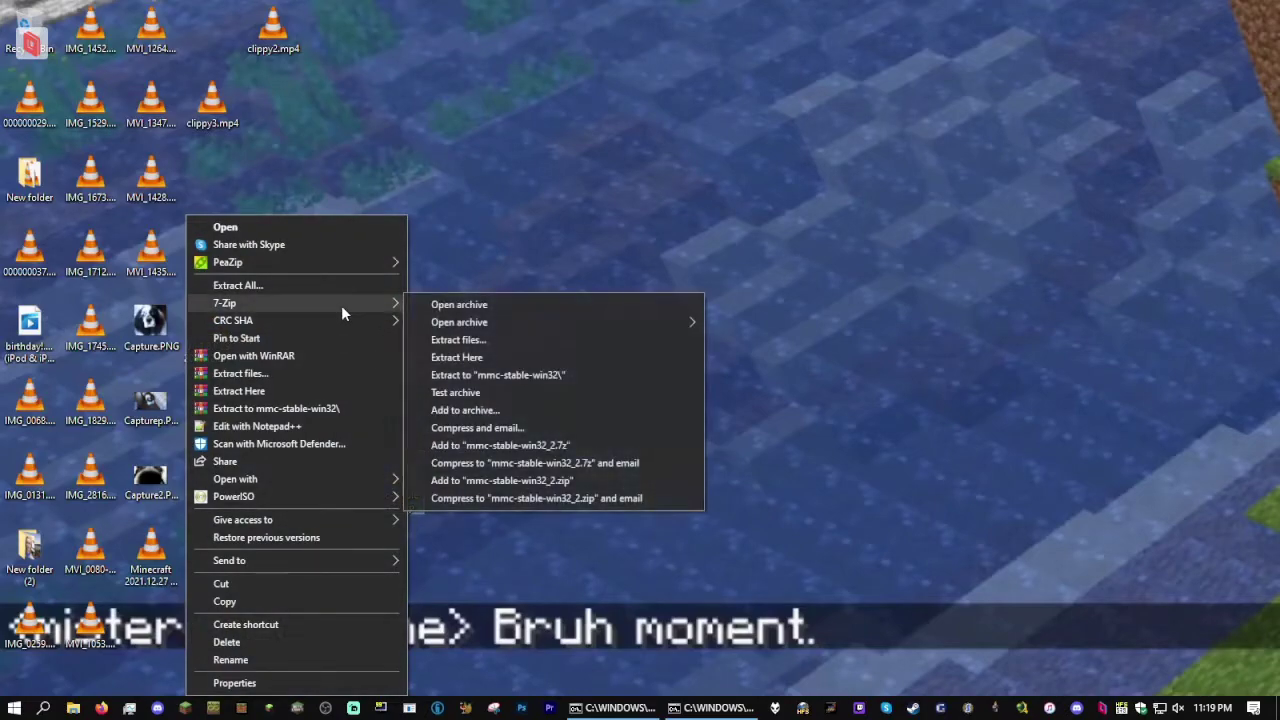
left_click(553, 391)
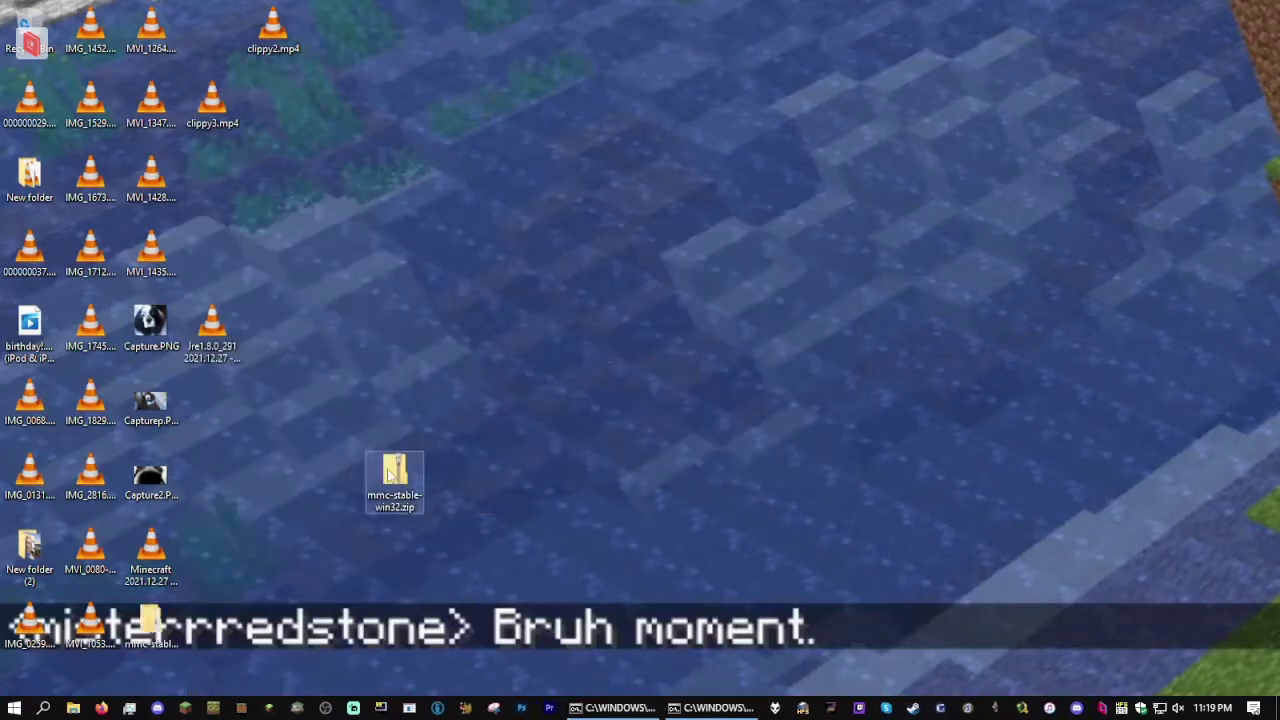
left_click_drag(395, 470, 45, 15)
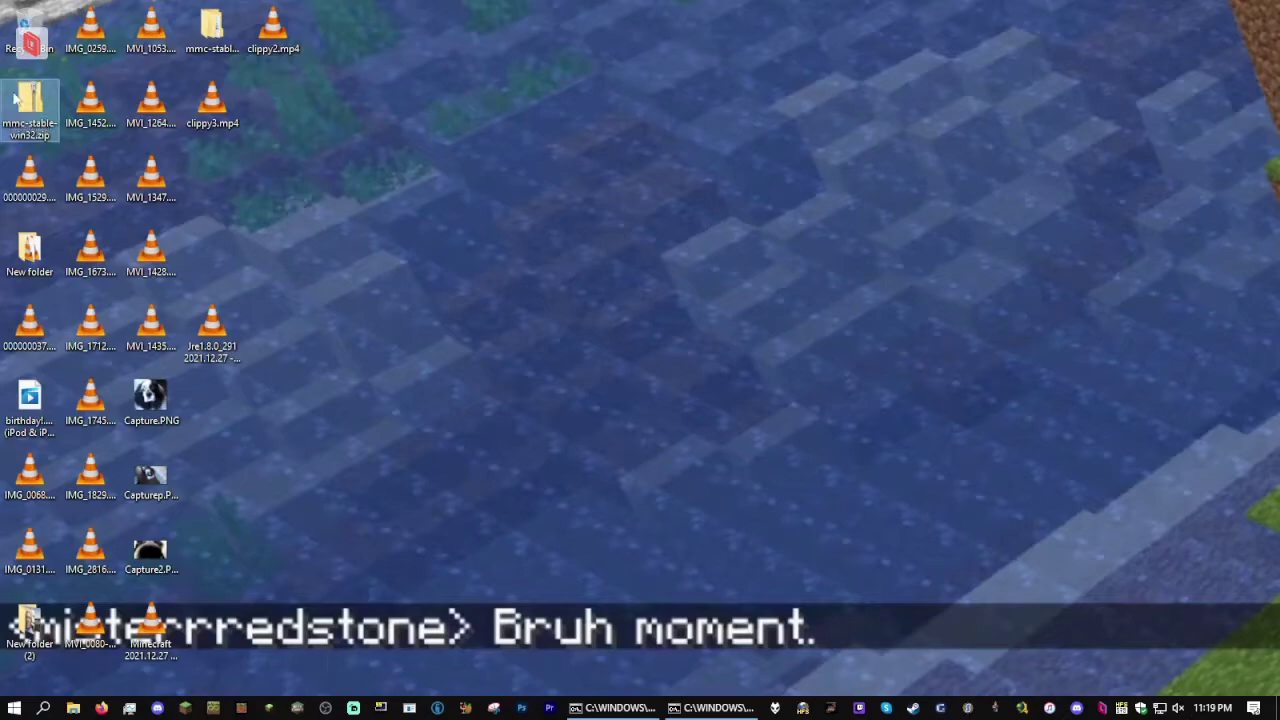
left_click_drag(15, 100, 30, 40)
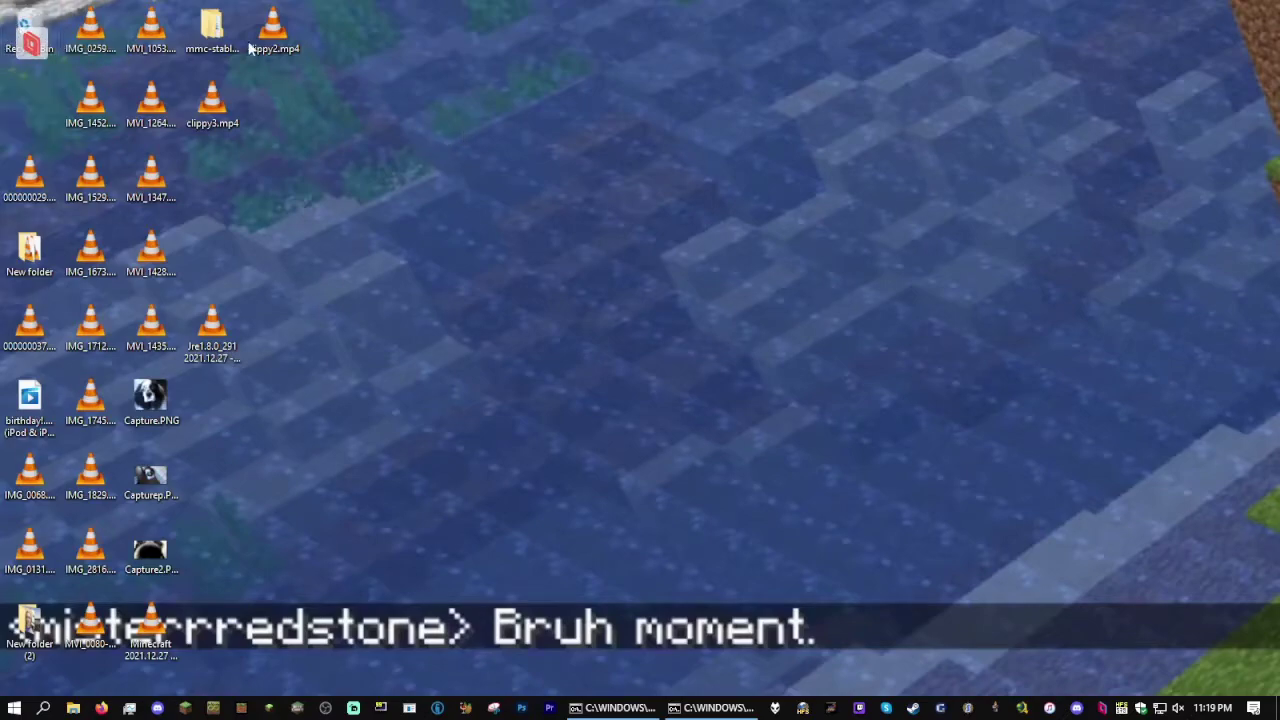
- Open the extracted mmc-stable-win32\MultiMC folder showing MultiMC.exe
mouse_move(215, 35)
left_mouse_down()
mouse_move(757, 268)
mouse_move(758, 255)
left_mouse_up()
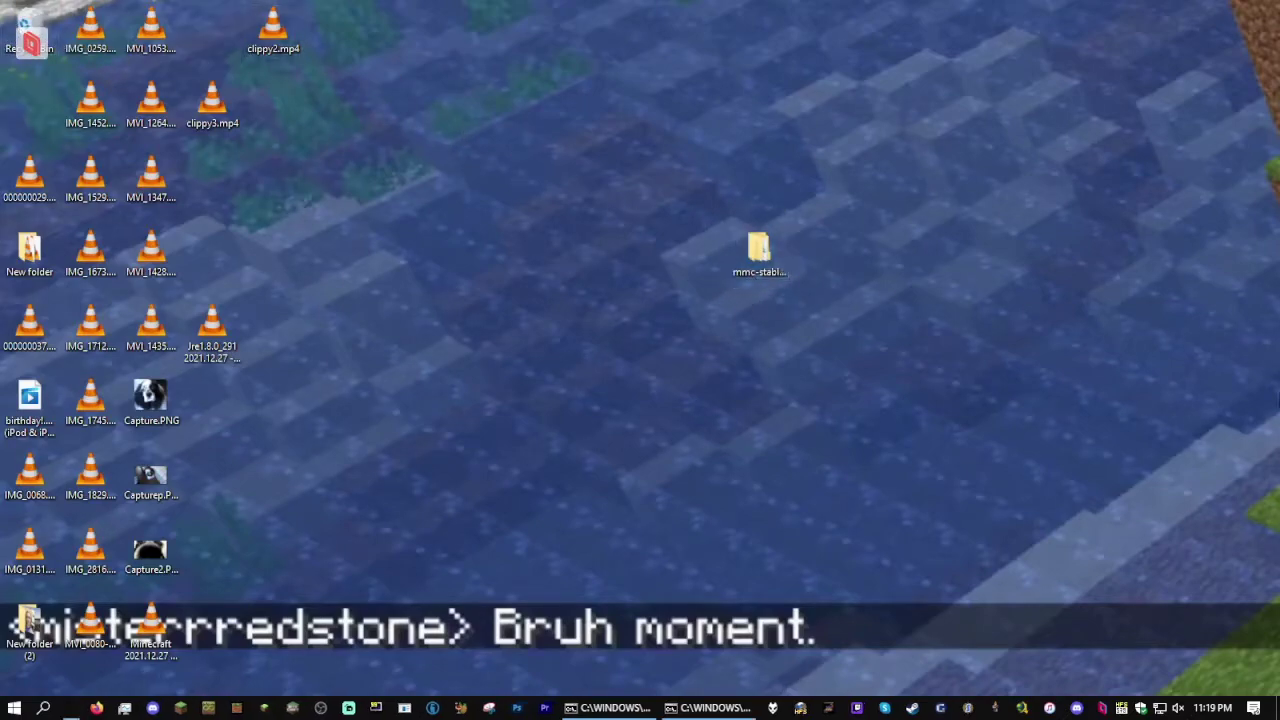
double_click(758, 252)
double_click(529, 212)
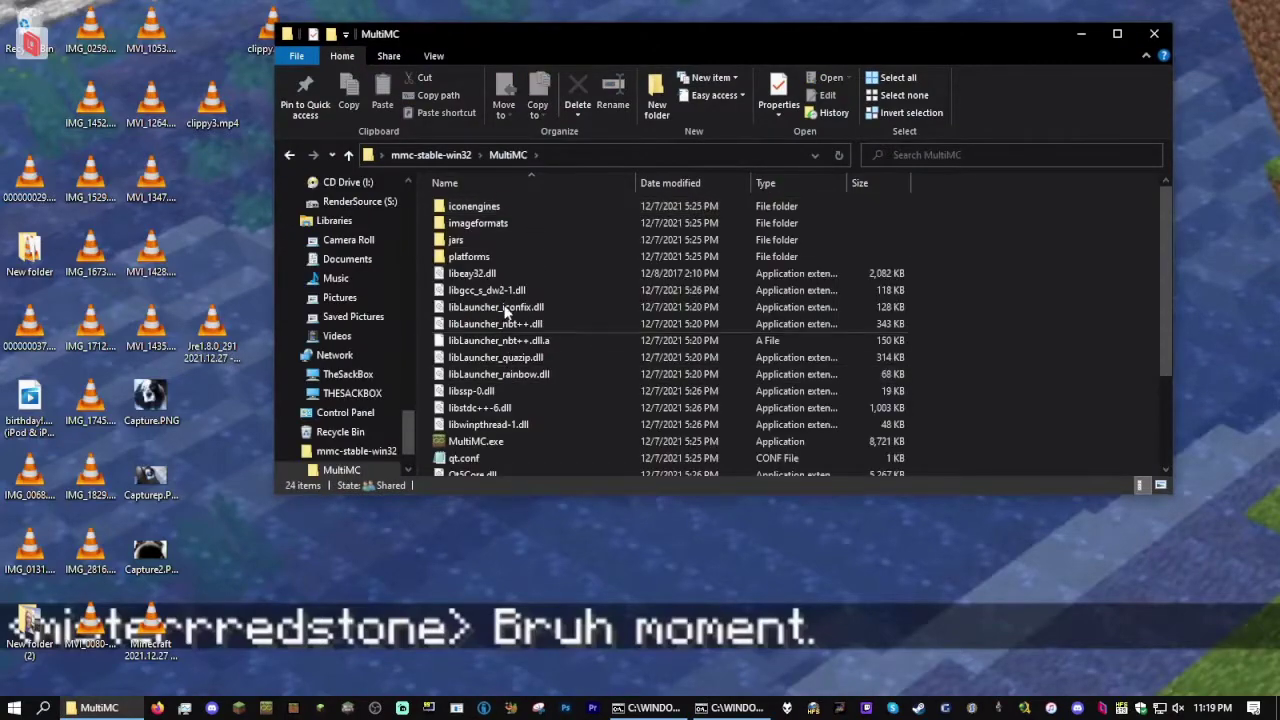
scroll(605, 280, "down", 1)
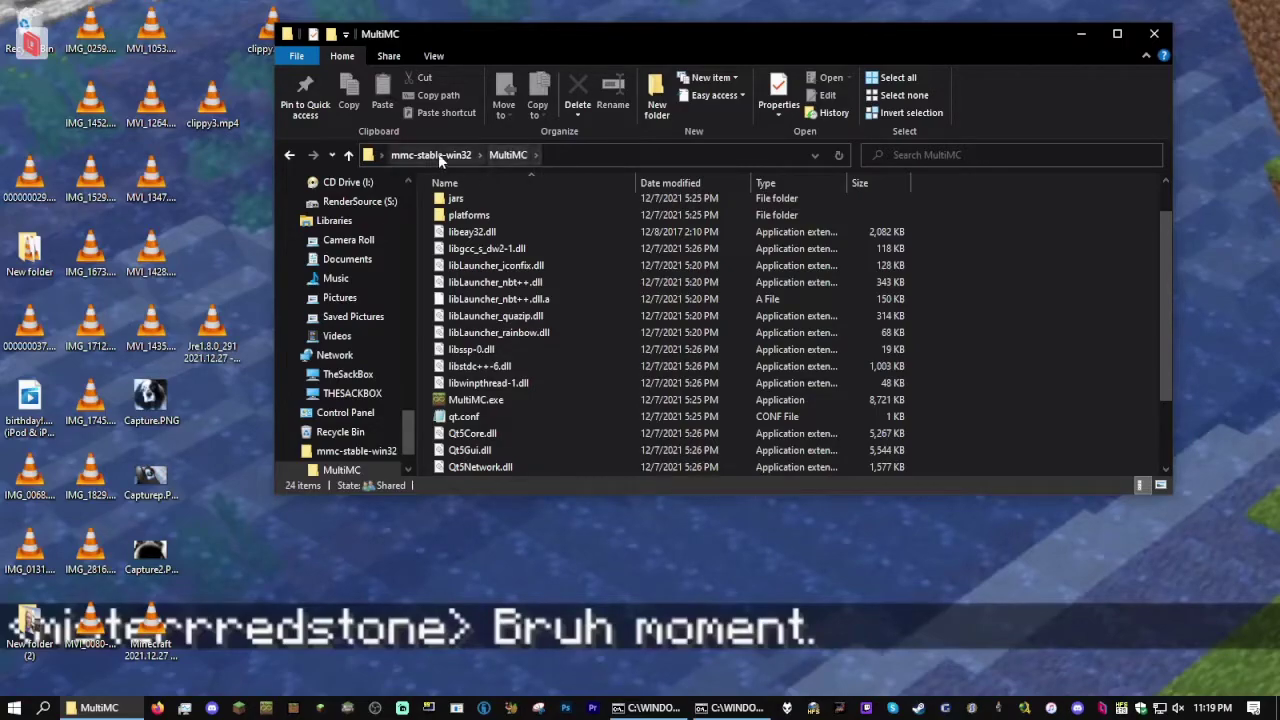
- Launch MultiMC.exe, pass the Language page and accept the detected Java 1.8.0_291
left_click(484, 400)
double_click(484, 400)
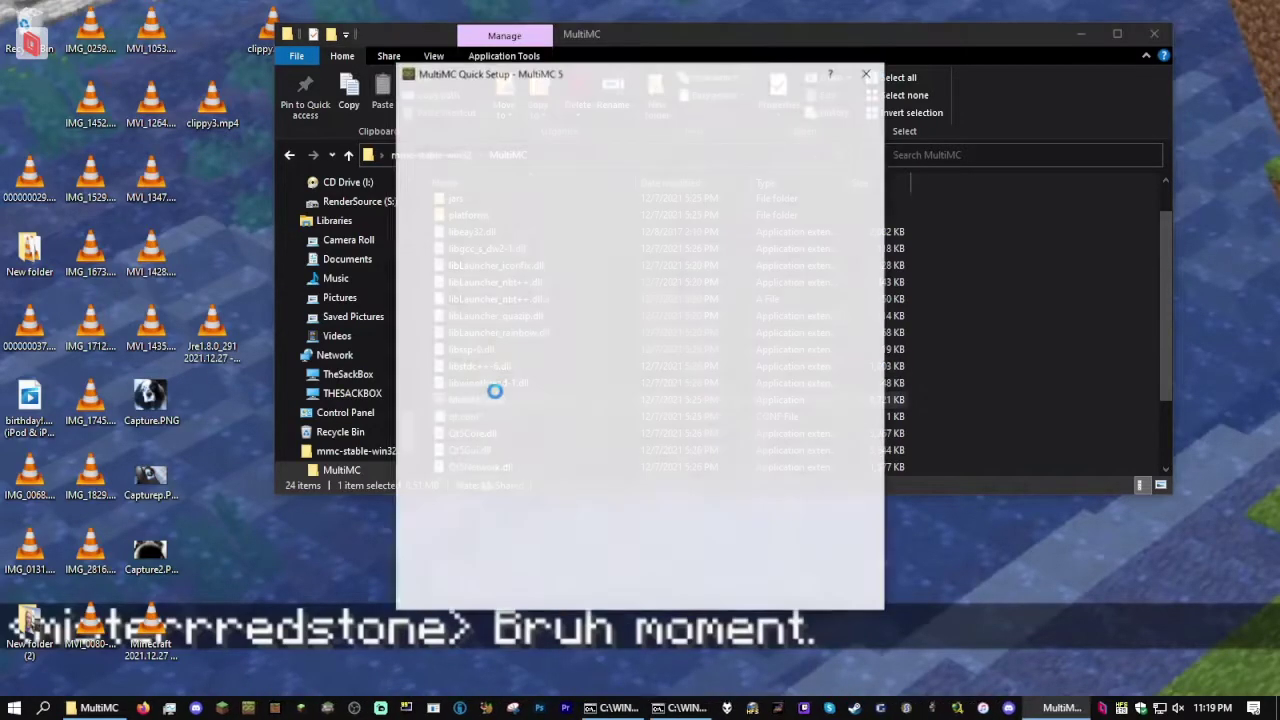
right_click(1050, 707)
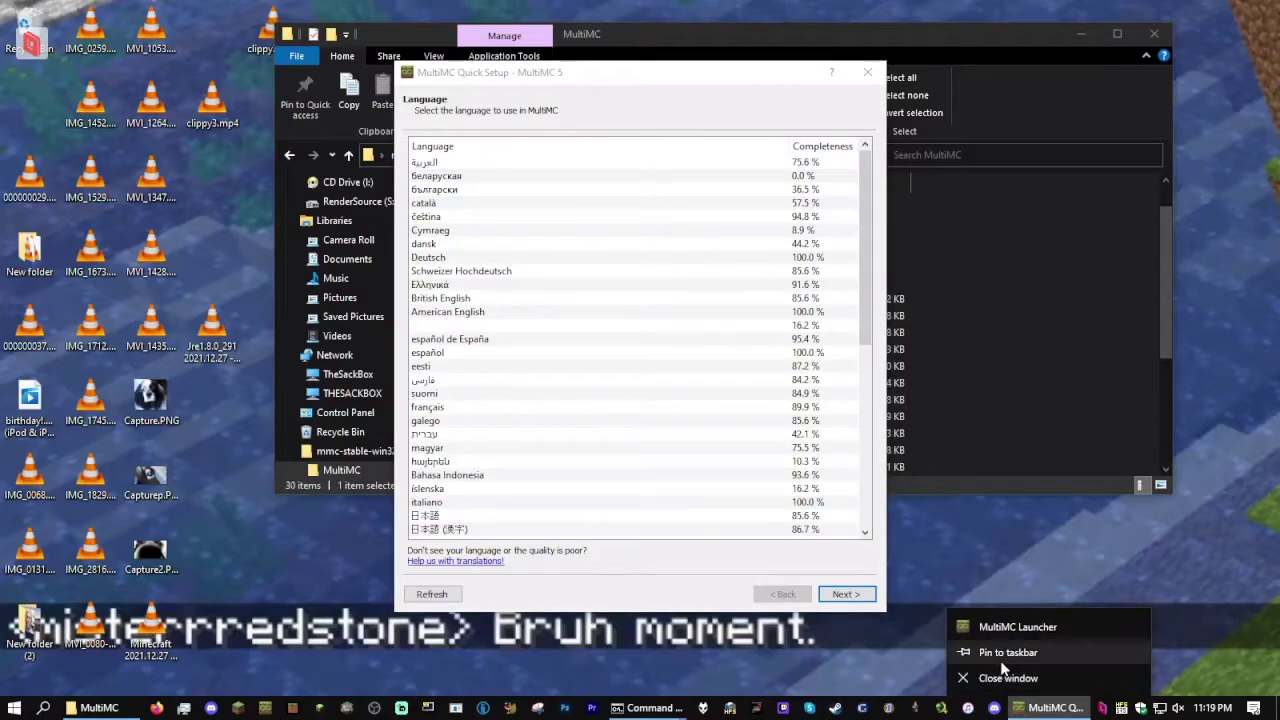
left_click(1002, 660)
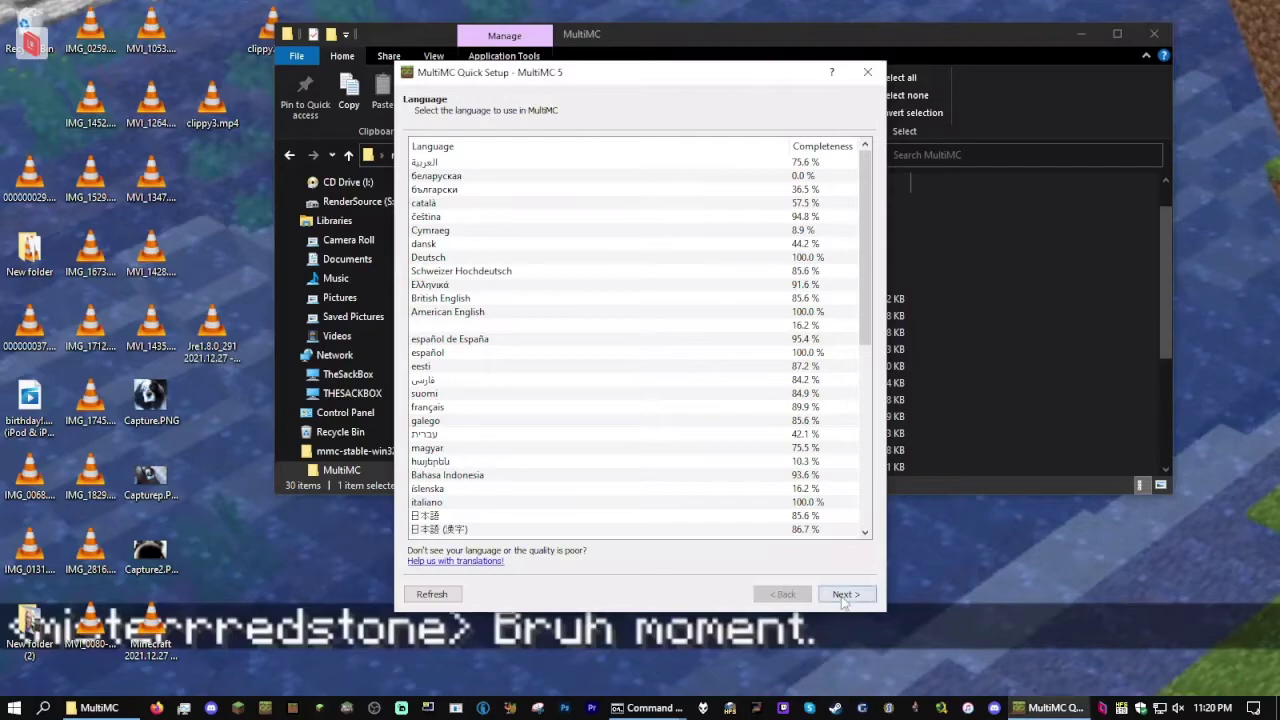
left_click(847, 596)
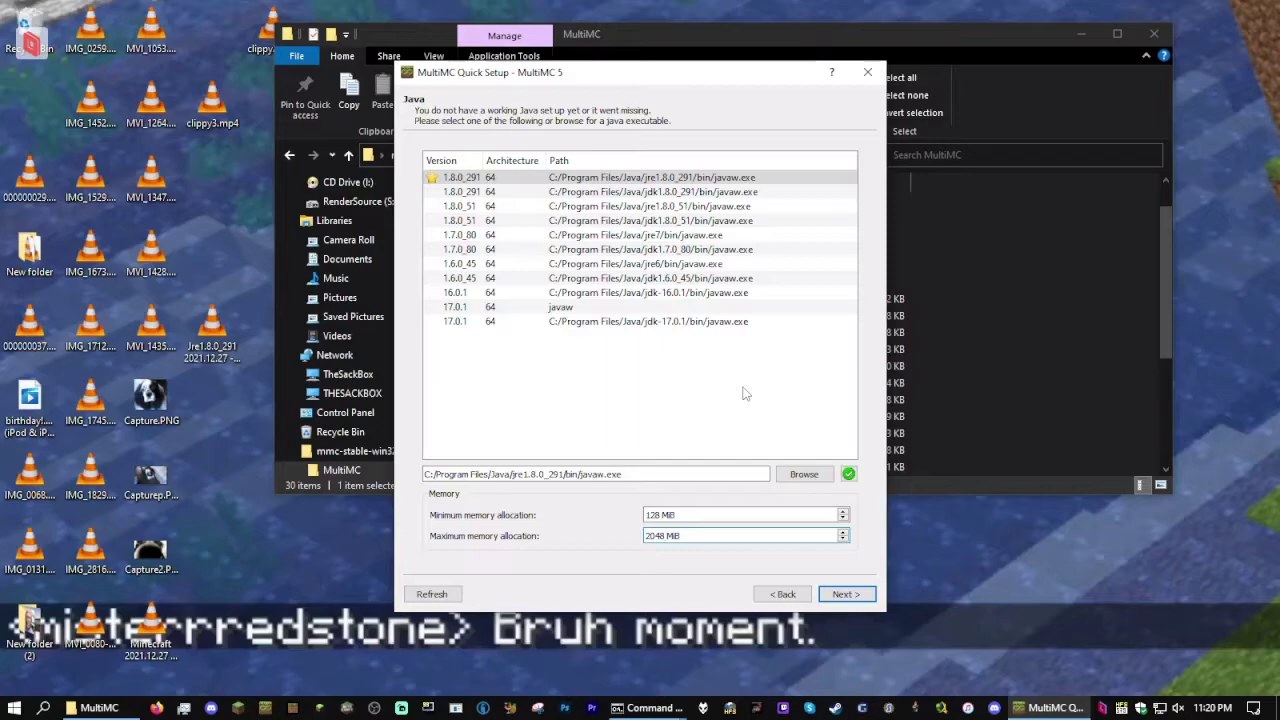
key("Return")
- Finish the quick setup, then add a Mojang account with its email and password and select it
left_click(864, 595)
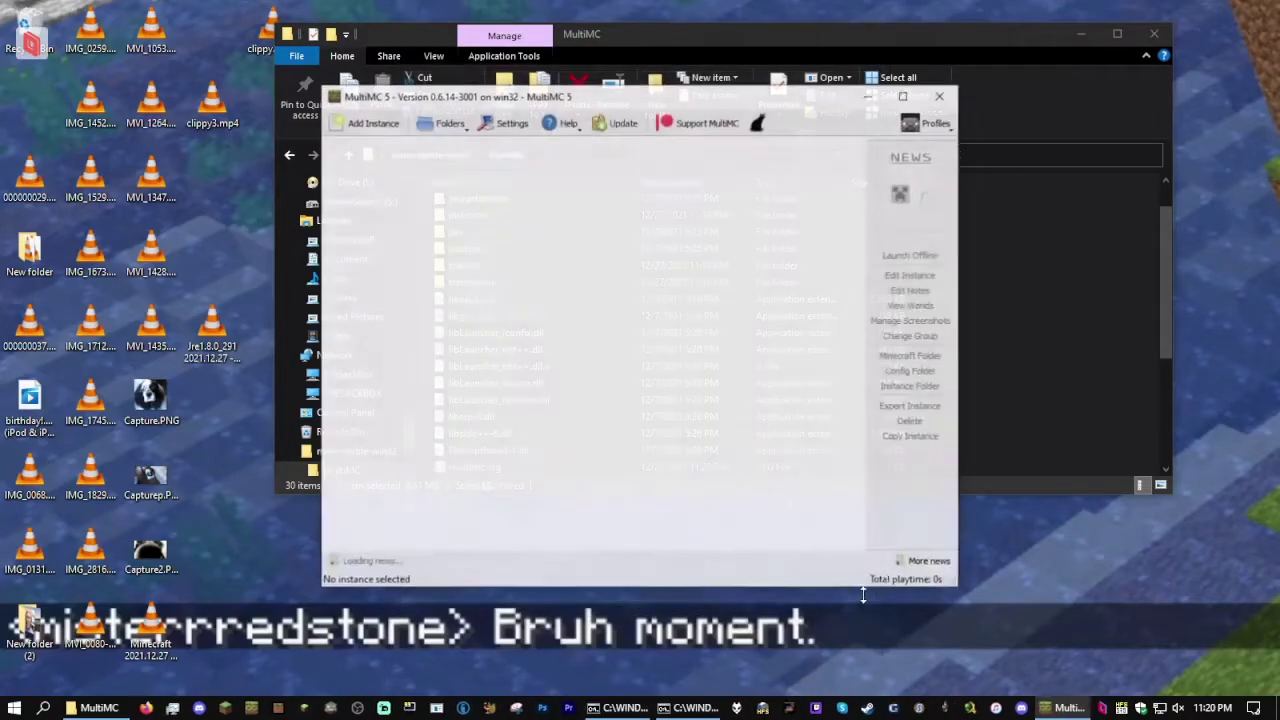
left_click(916, 128)
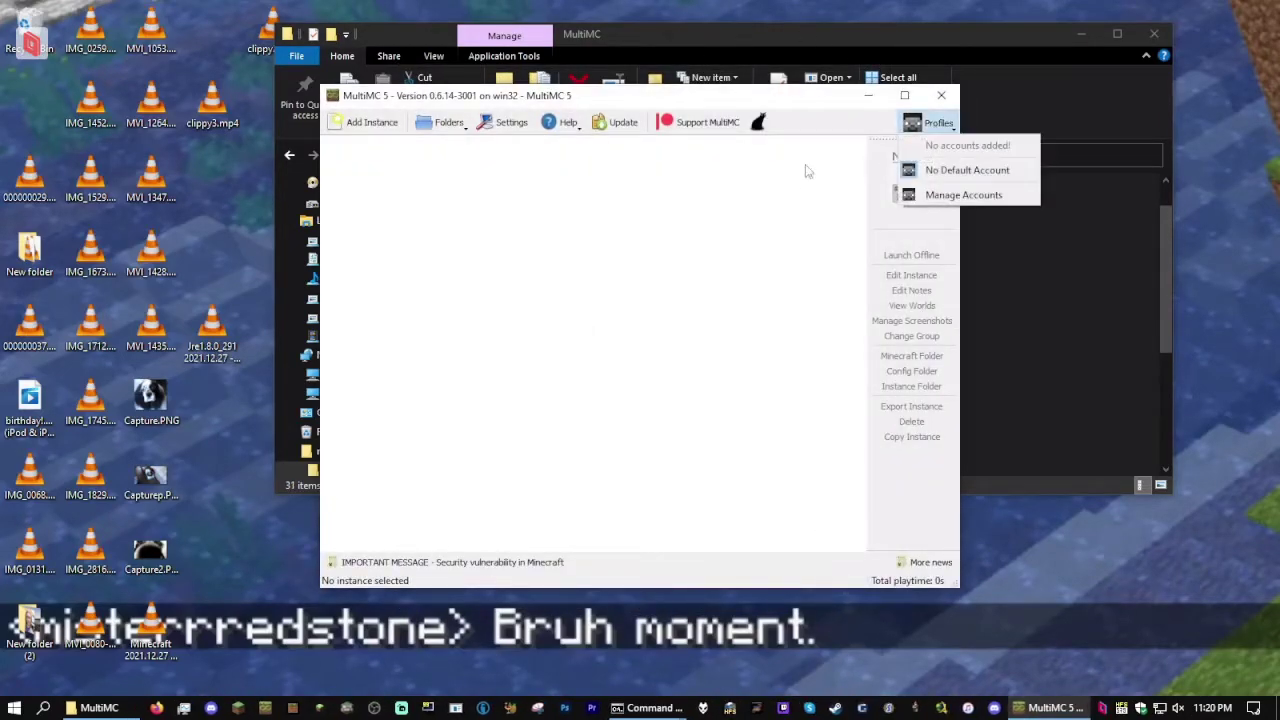
left_click(942, 196)
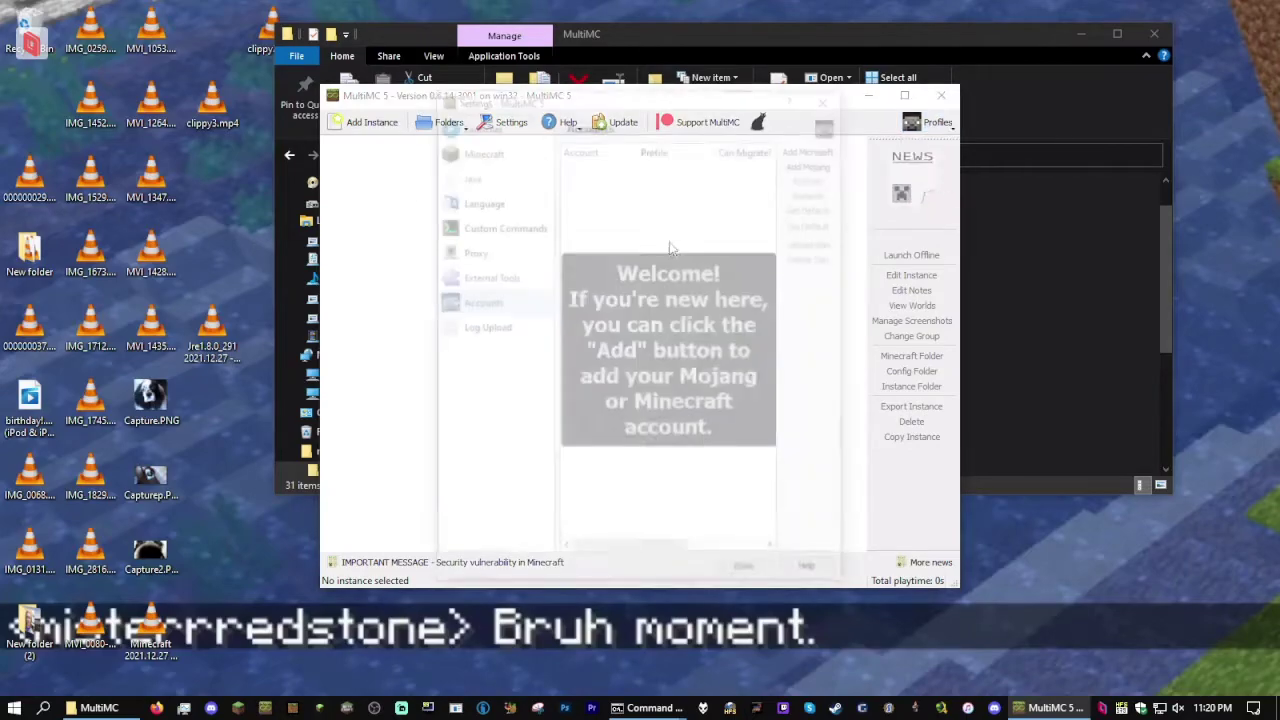
left_click(815, 162)
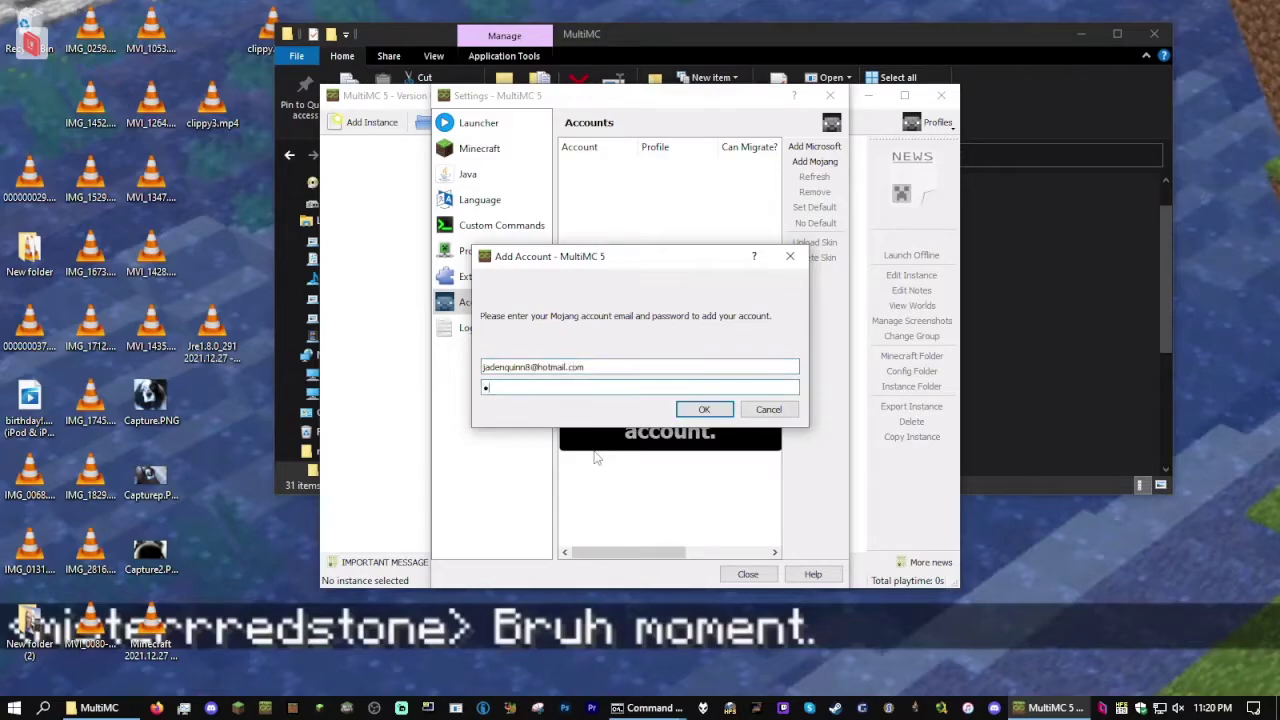
type("1")
key("Return")
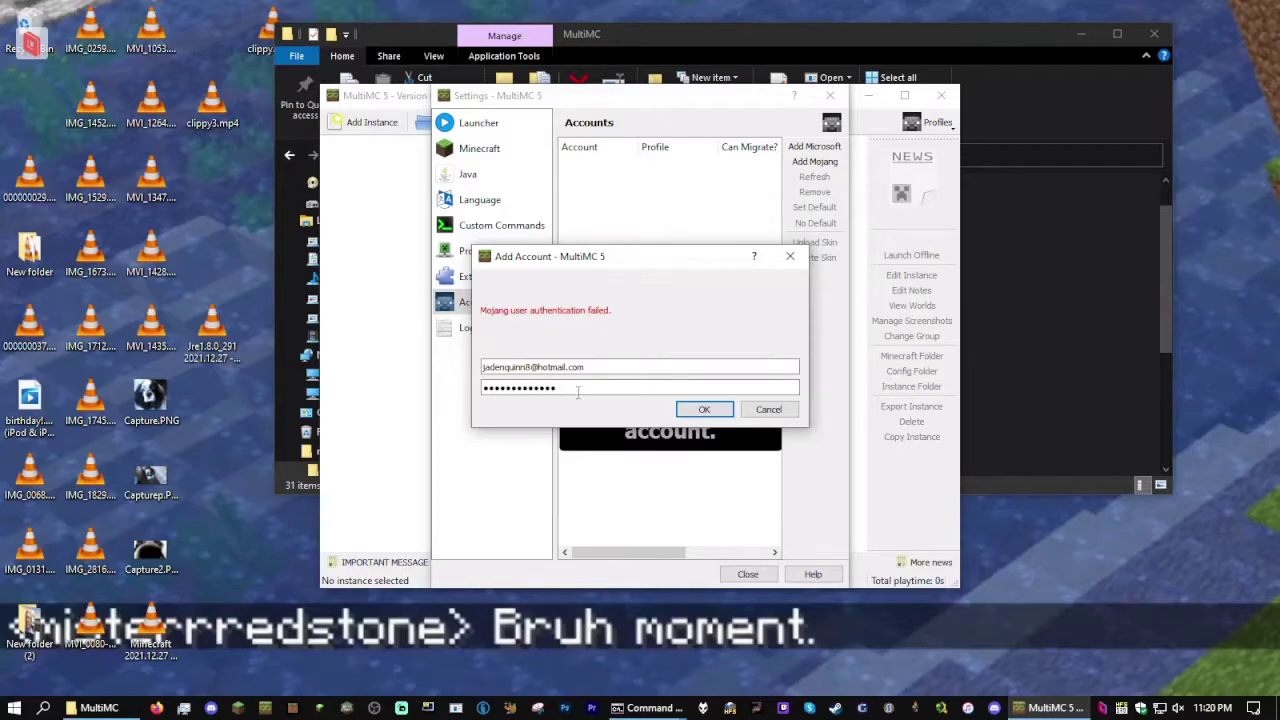
left_click(695, 410)
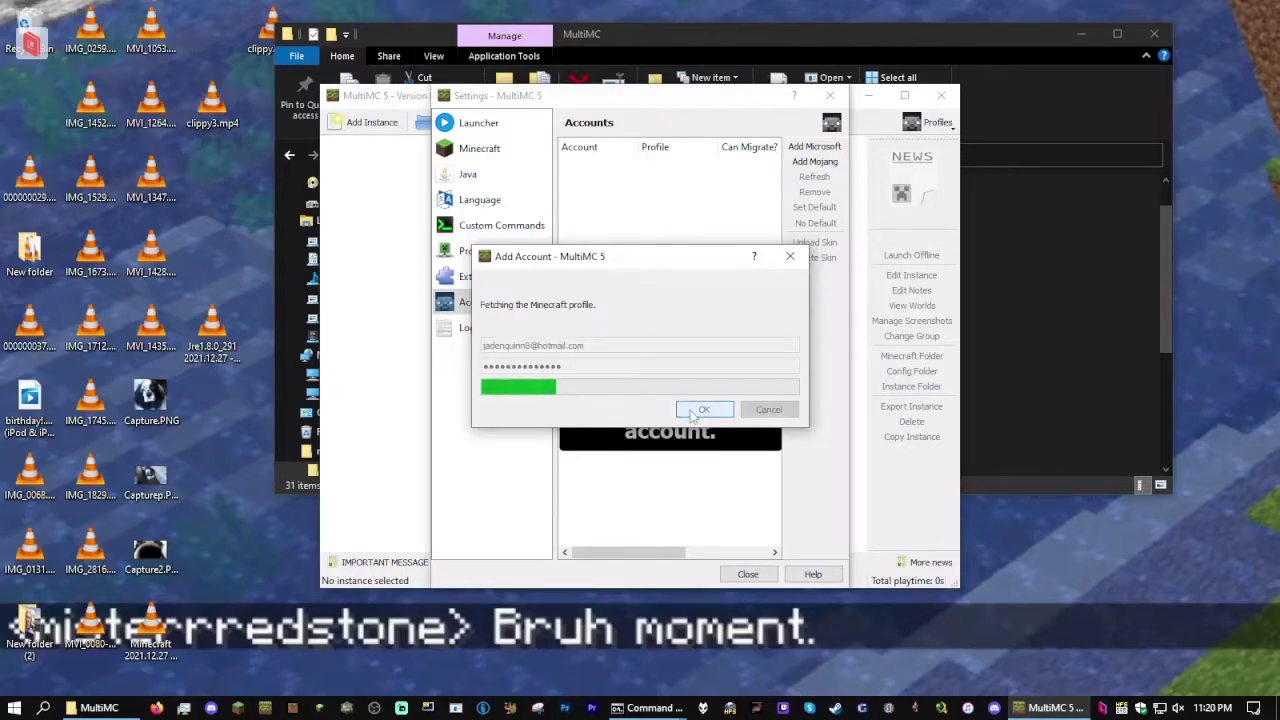
left_click(740, 164)
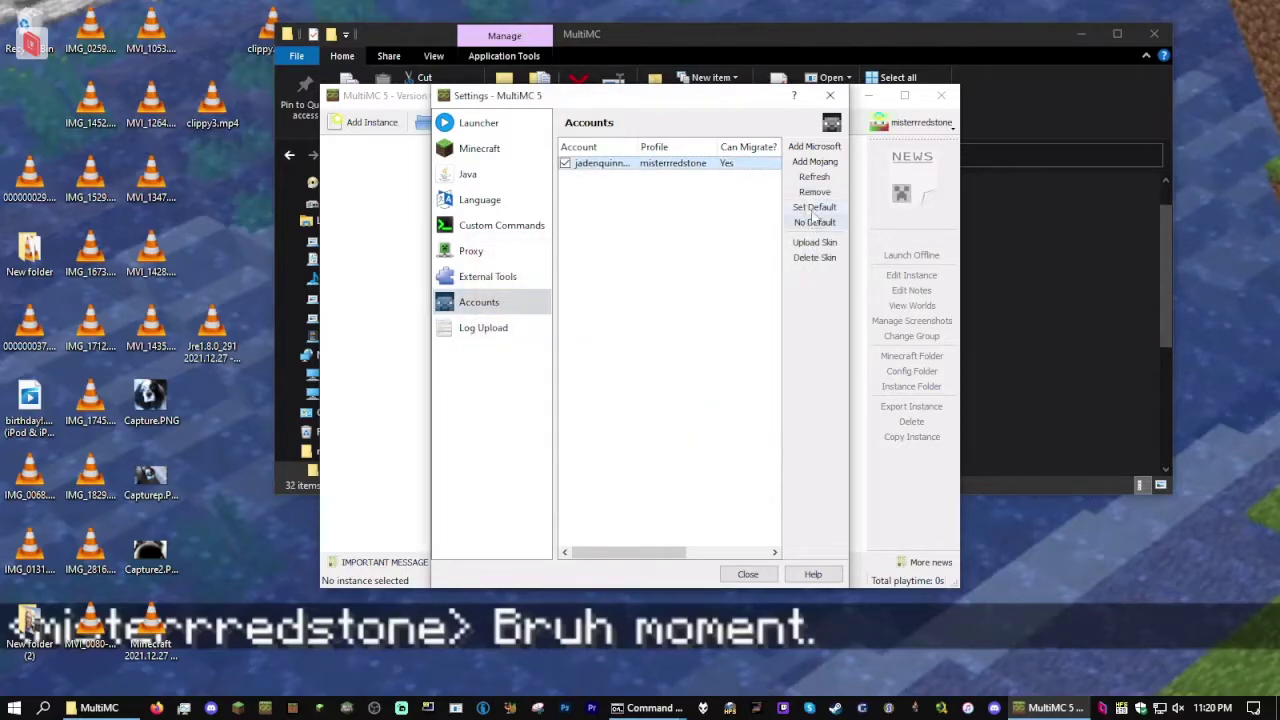
- Review the log upload, custom commands, Java and Minecraft settings pages, then close settings
left_click(490, 330)
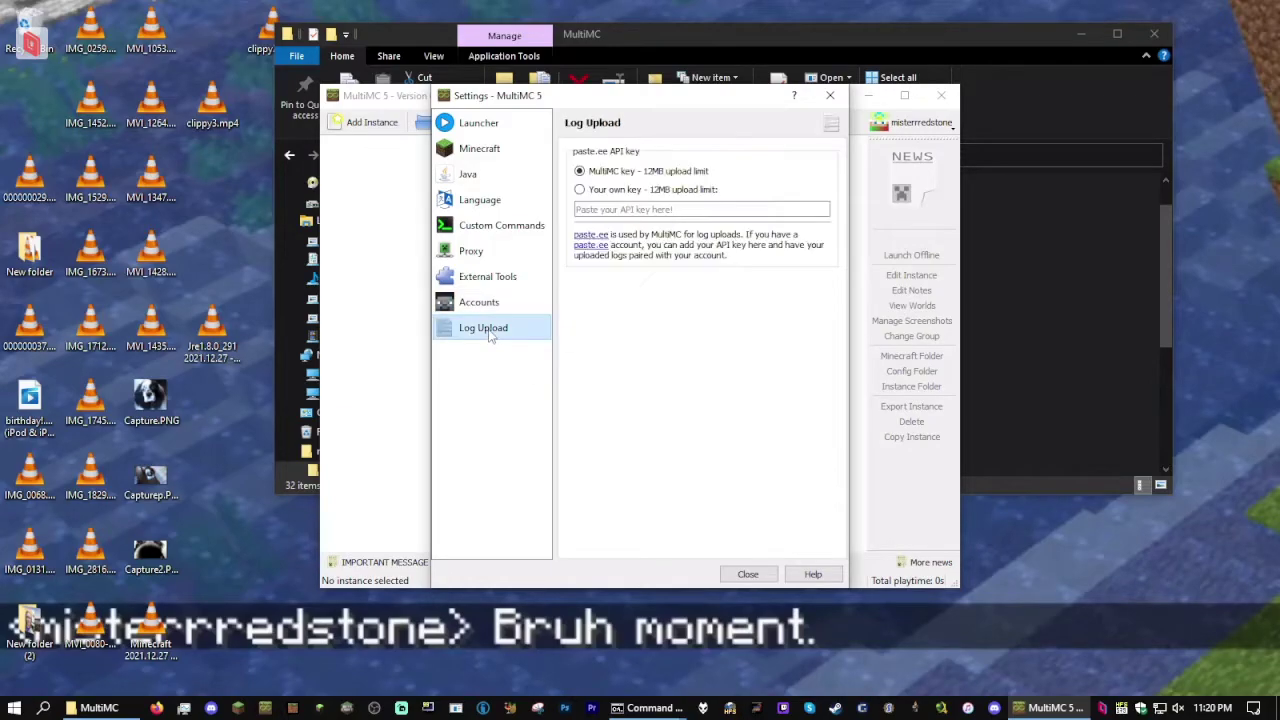
left_click(500, 225)
left_click(498, 174)
left_click(525, 148)
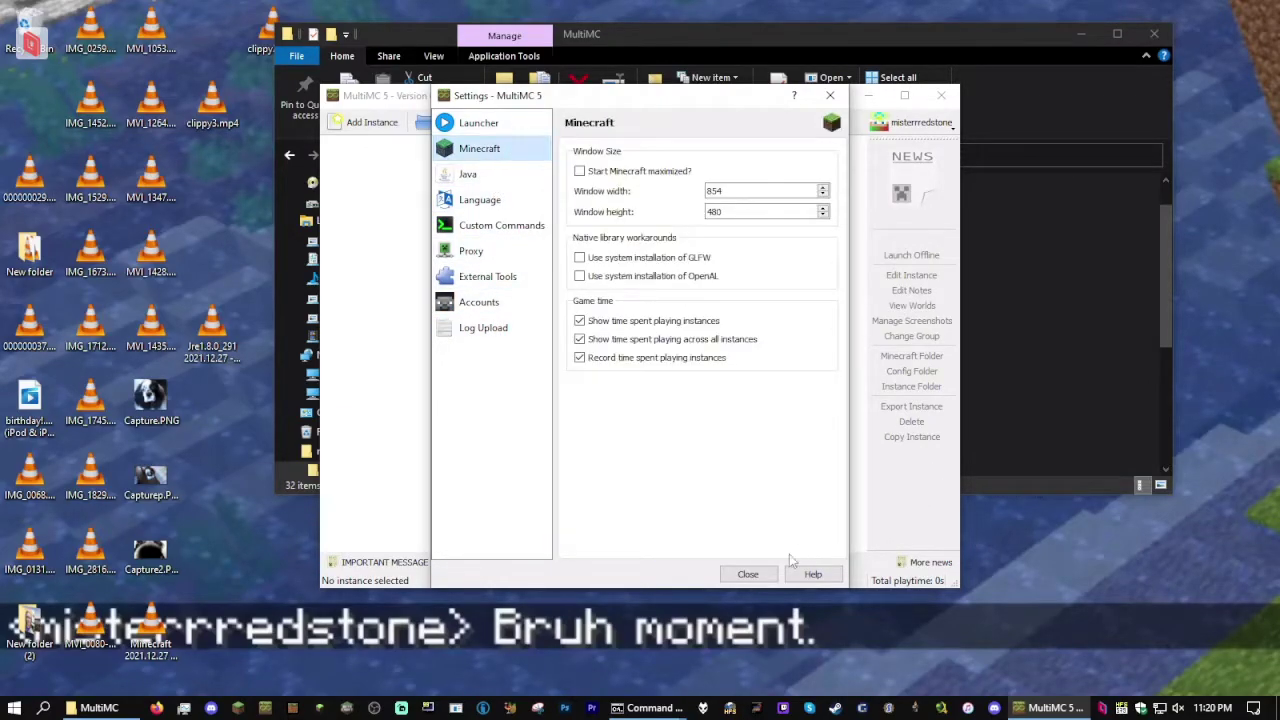
key("Escape")
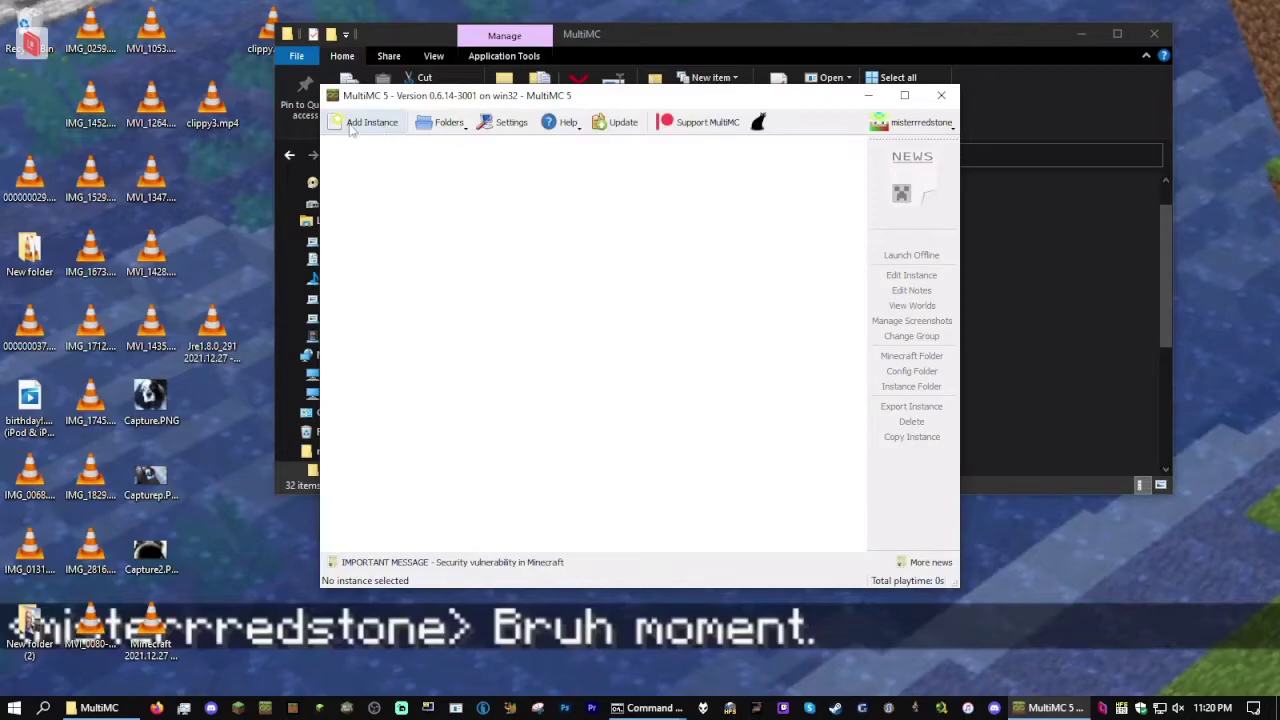
- Create a new instance with Betas shown and Minecraft version b1.7.3 selected
left_click(352, 122)
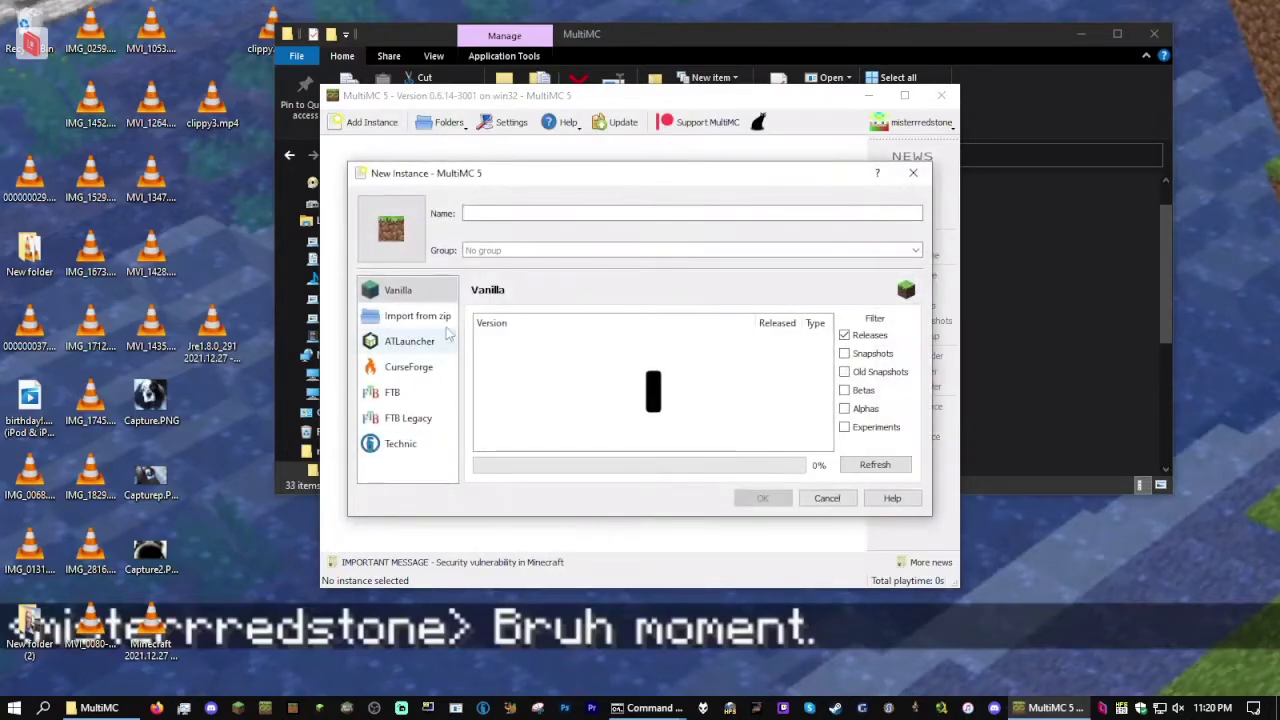
left_click(855, 392)
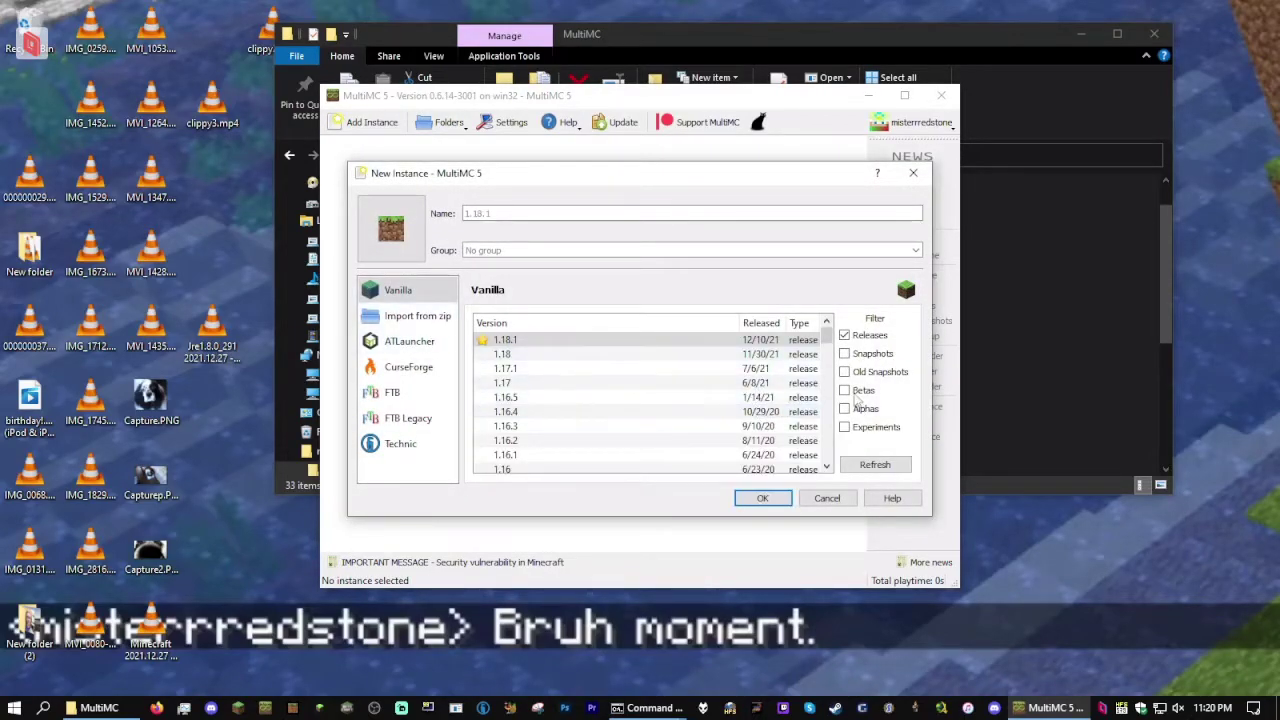
scroll(668, 390, "down", 4)
scroll(640, 400, "down", 20)
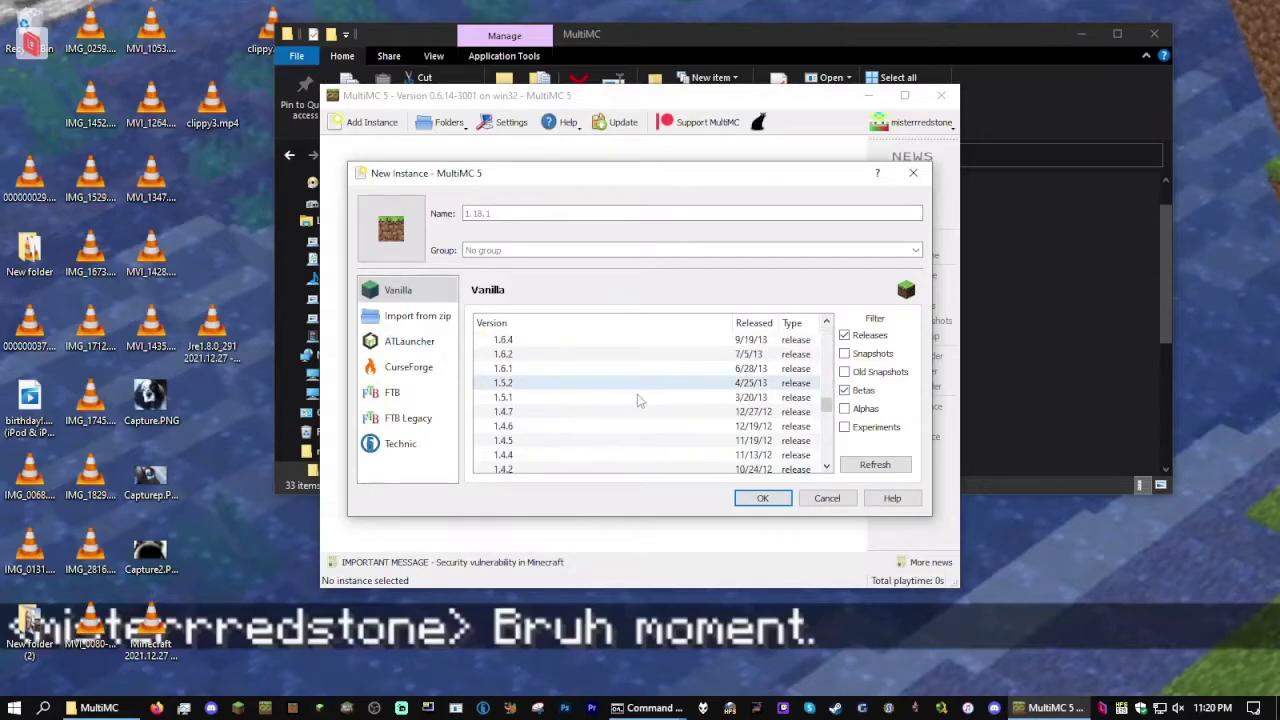
left_click(517, 425)
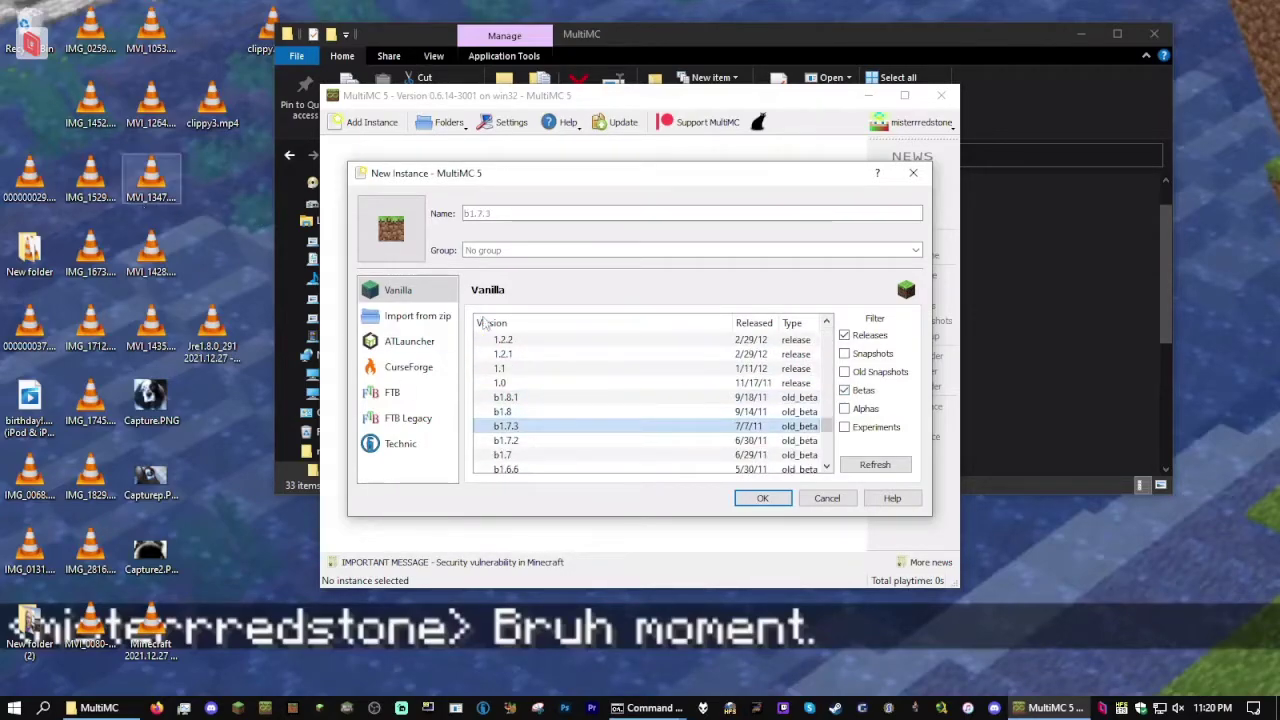
left_click(759, 502)
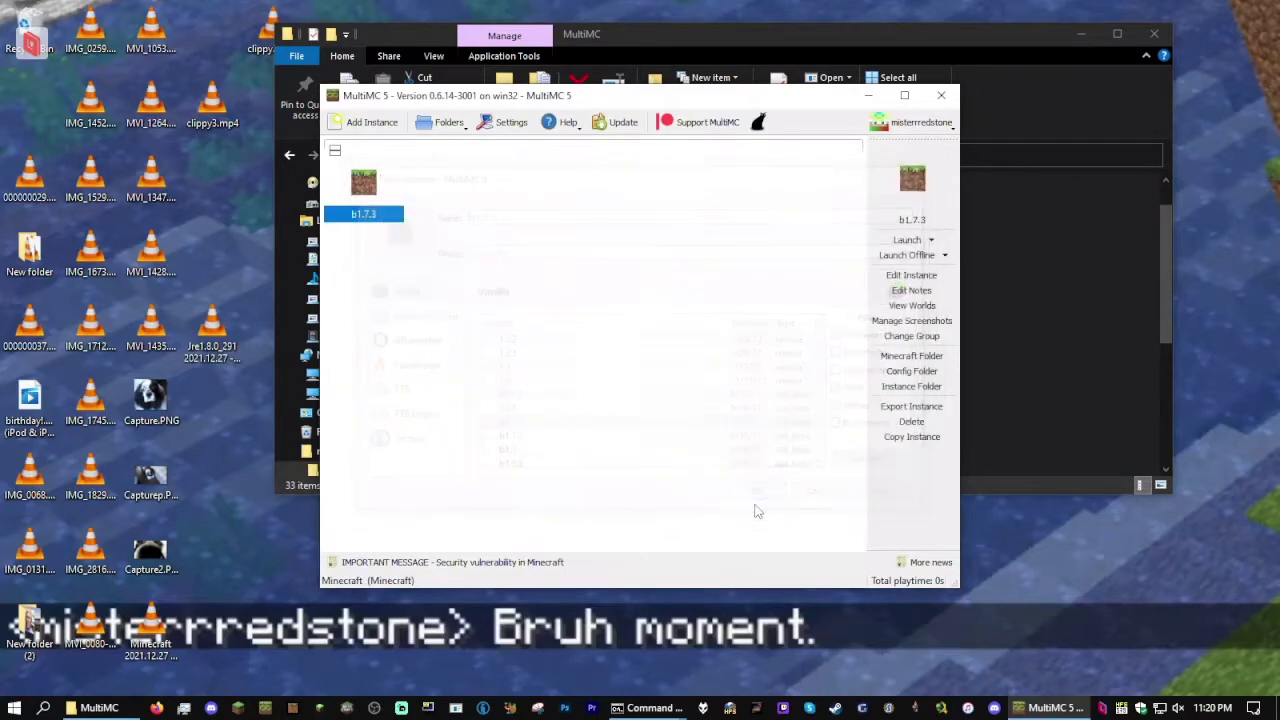
- Rename the new instance to 'satwe'
left_click(912, 220)
type("satwe")
key("Return")
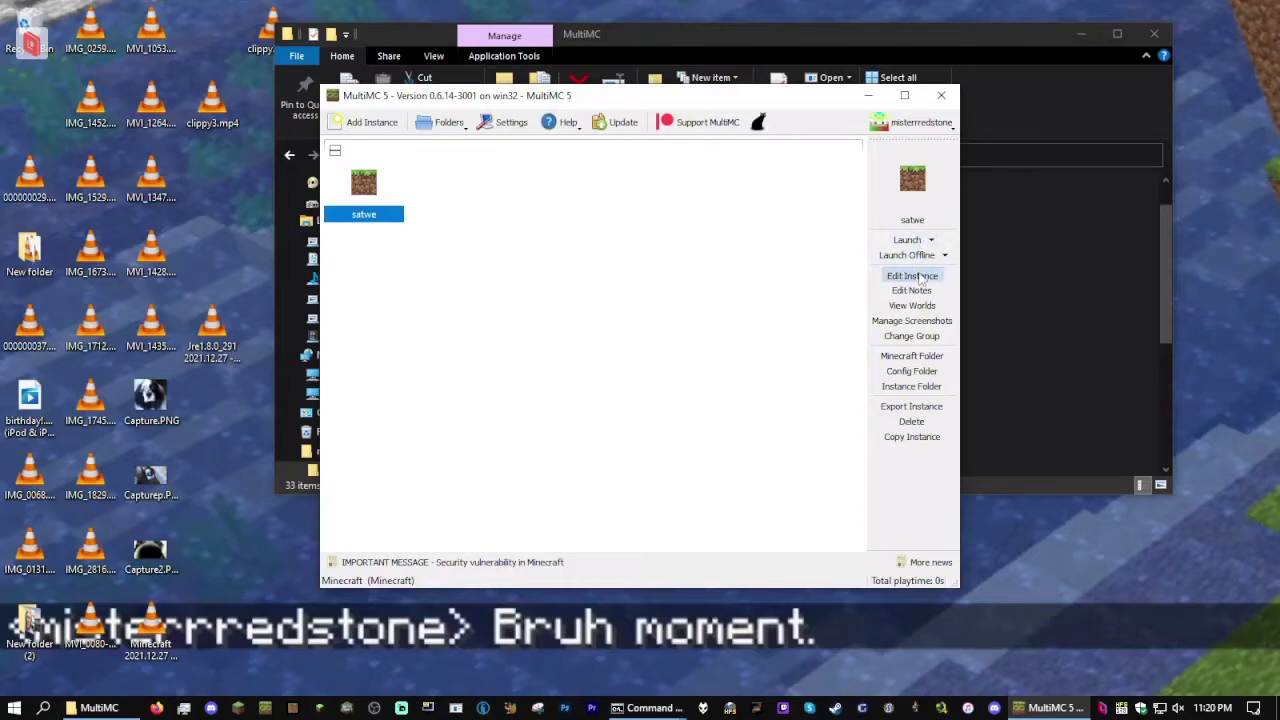
- Browse the HFS server into pub_cdn > MinecraftArchive > ModArchive > Modloader, then start a new tab
left_click(912, 276)
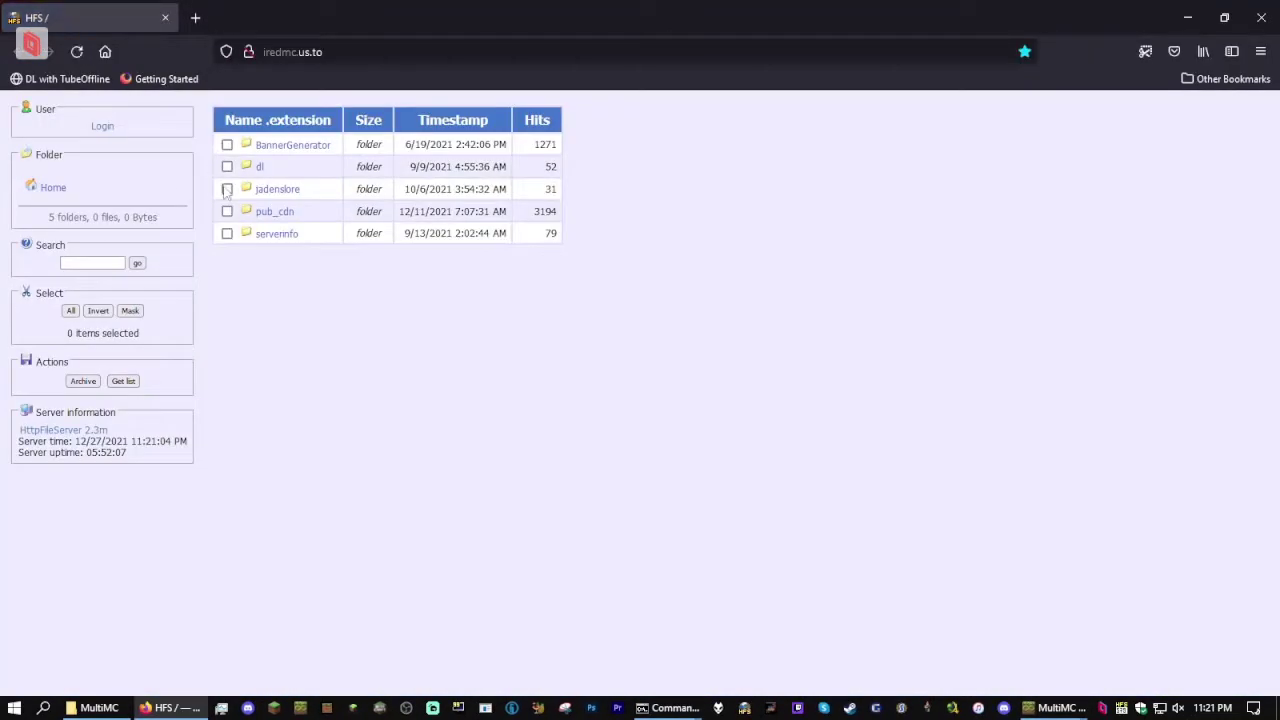
left_click(274, 211)
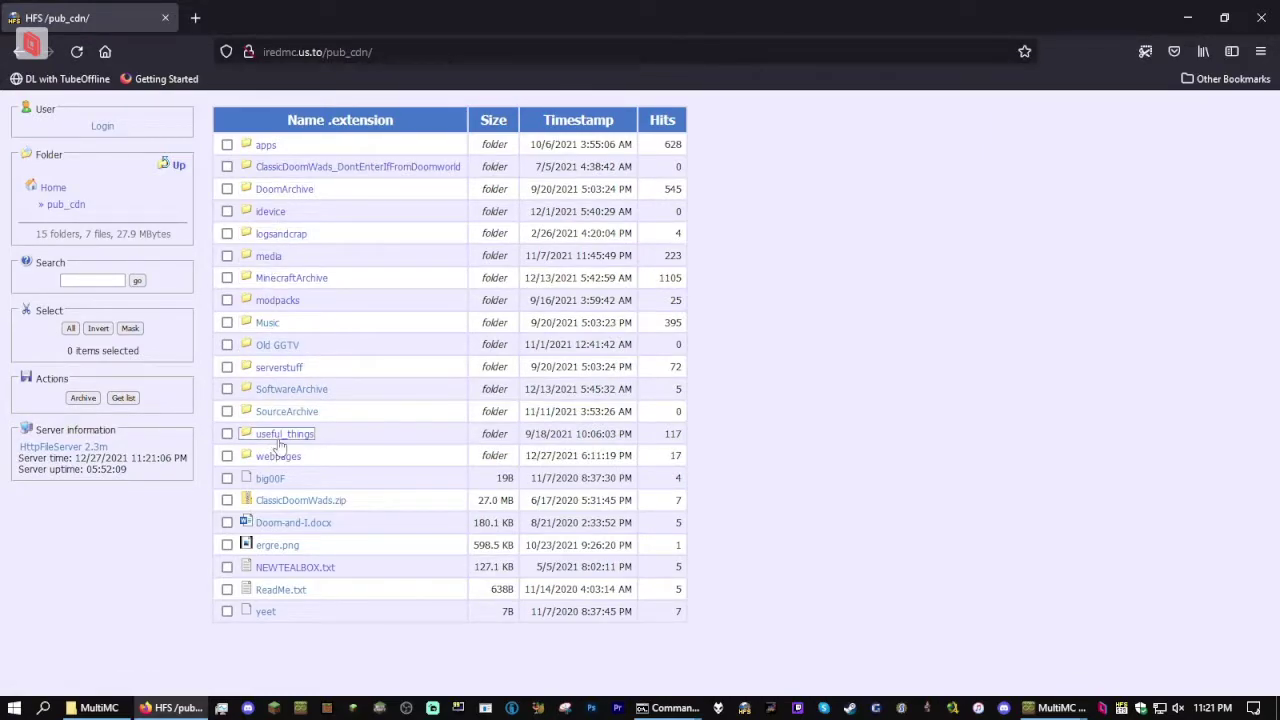
left_click(291, 277)
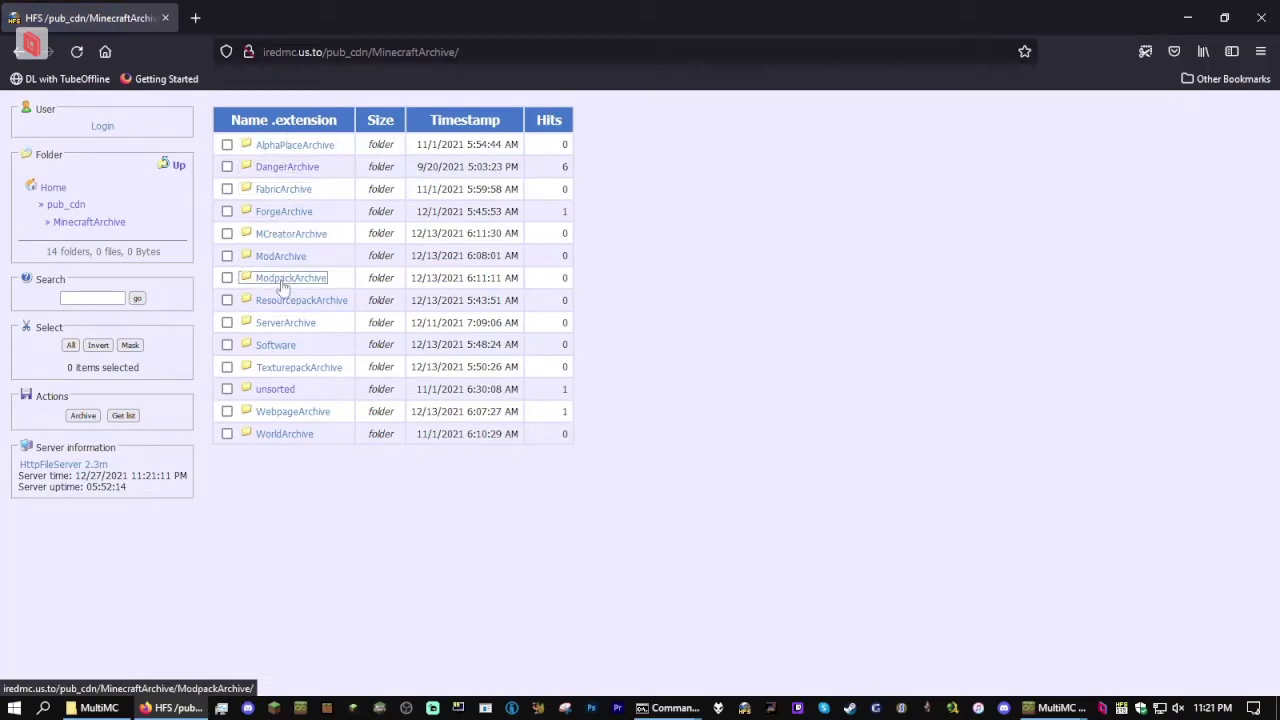
left_click(277, 256)
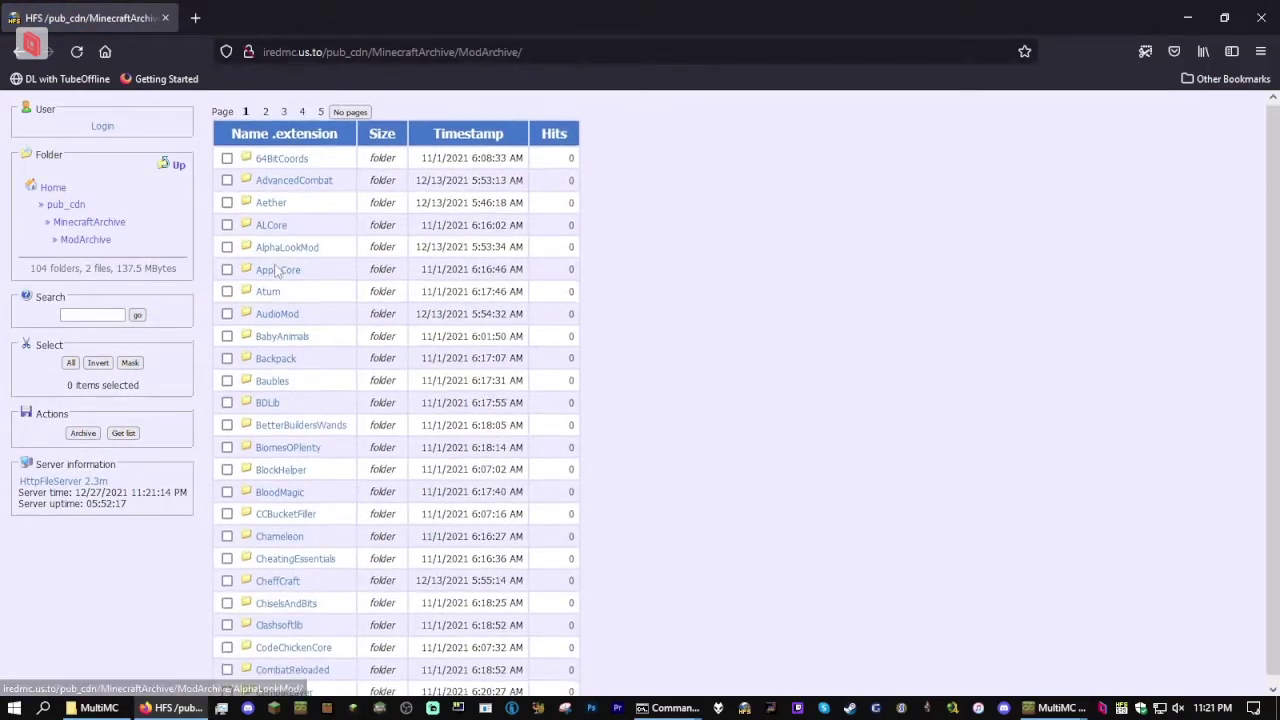
scroll(455, 395, "down", 10)
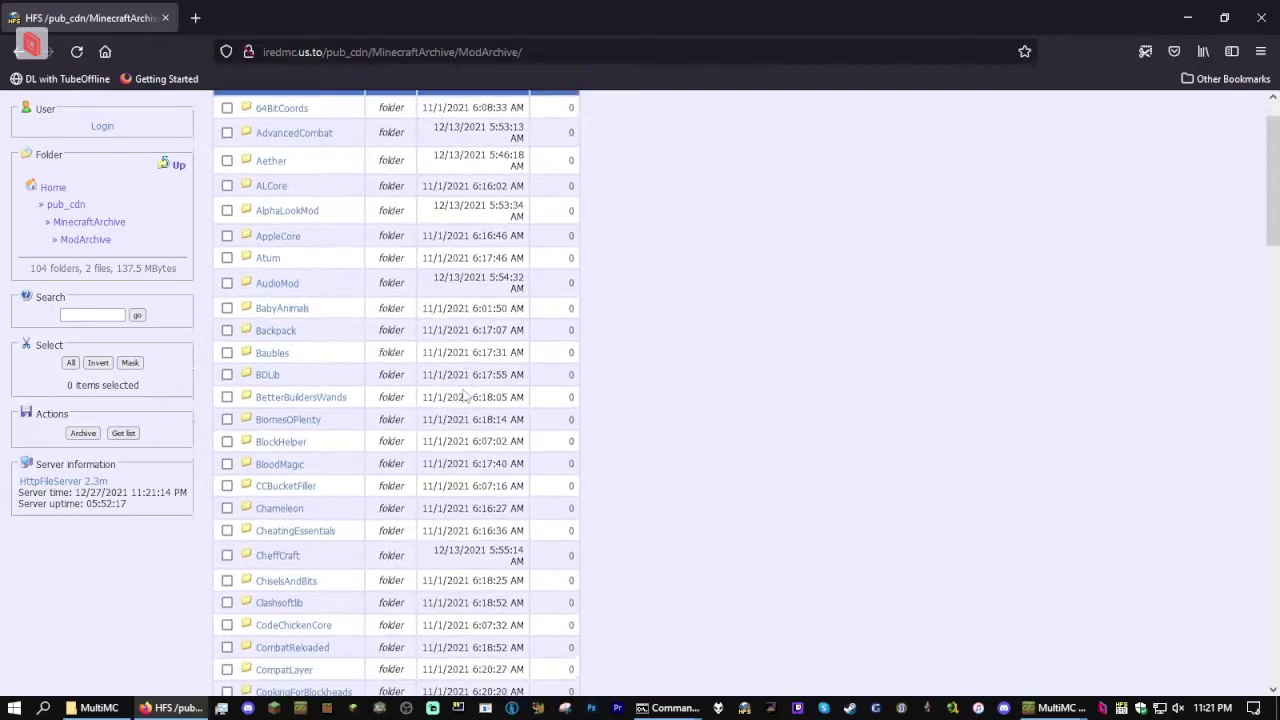
scroll(265, 470, "down", 2)
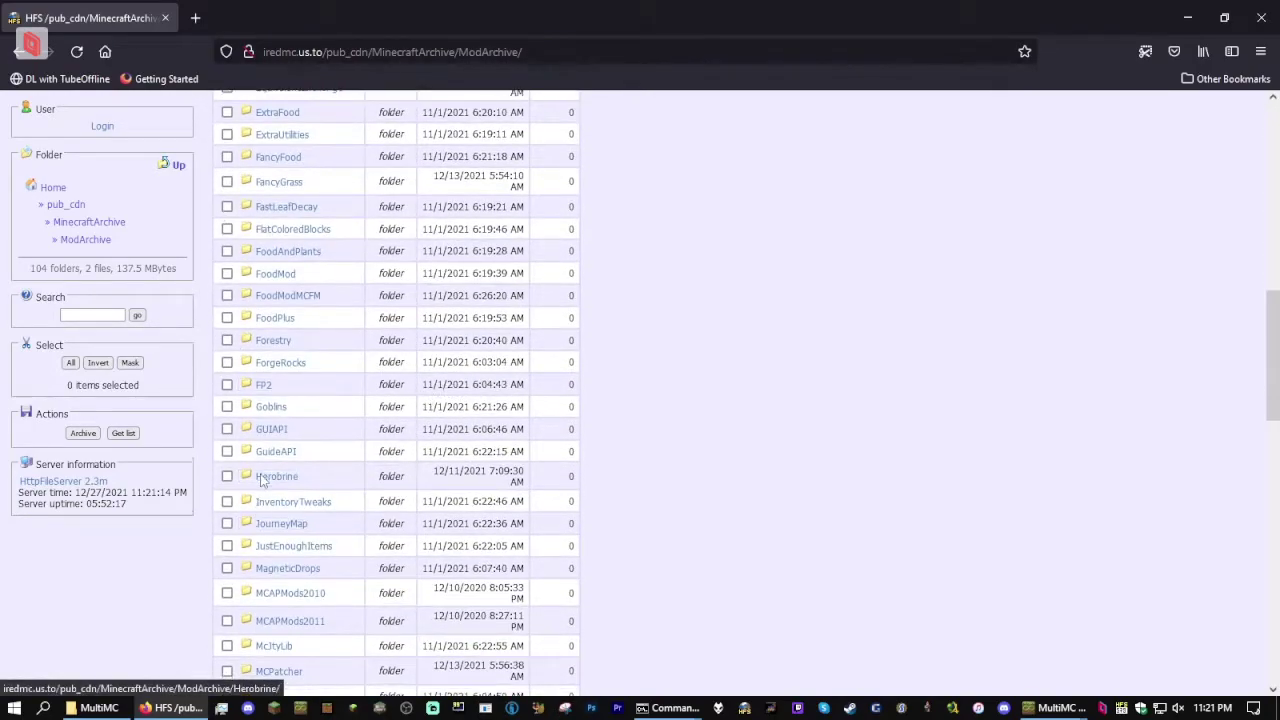
scroll(330, 444, "down", 5)
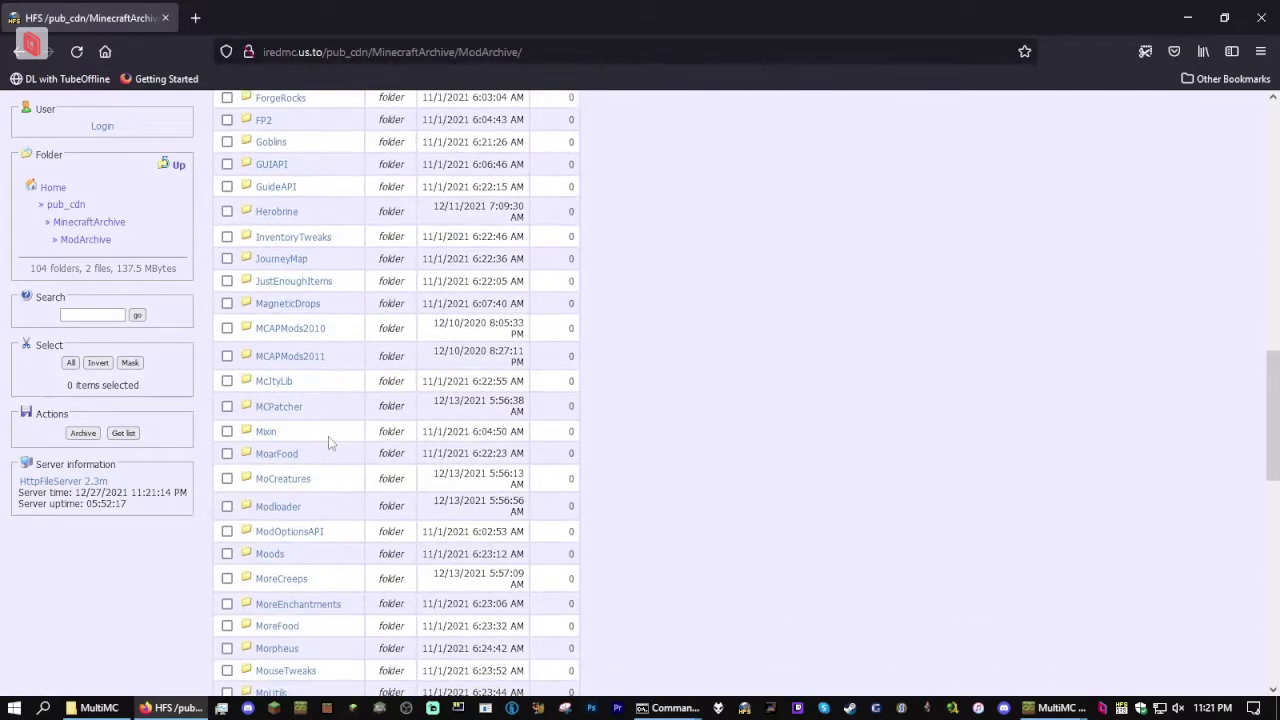
scroll(307, 296, "up", 1)
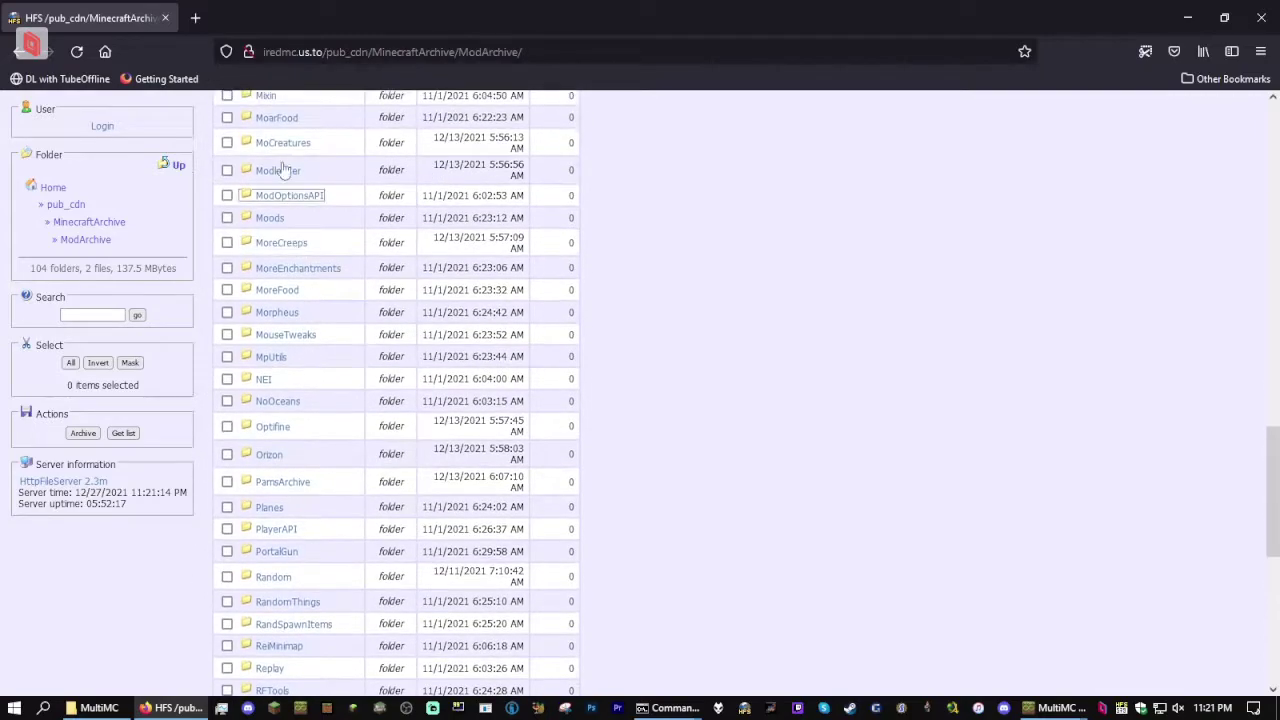
left_click(279, 172)
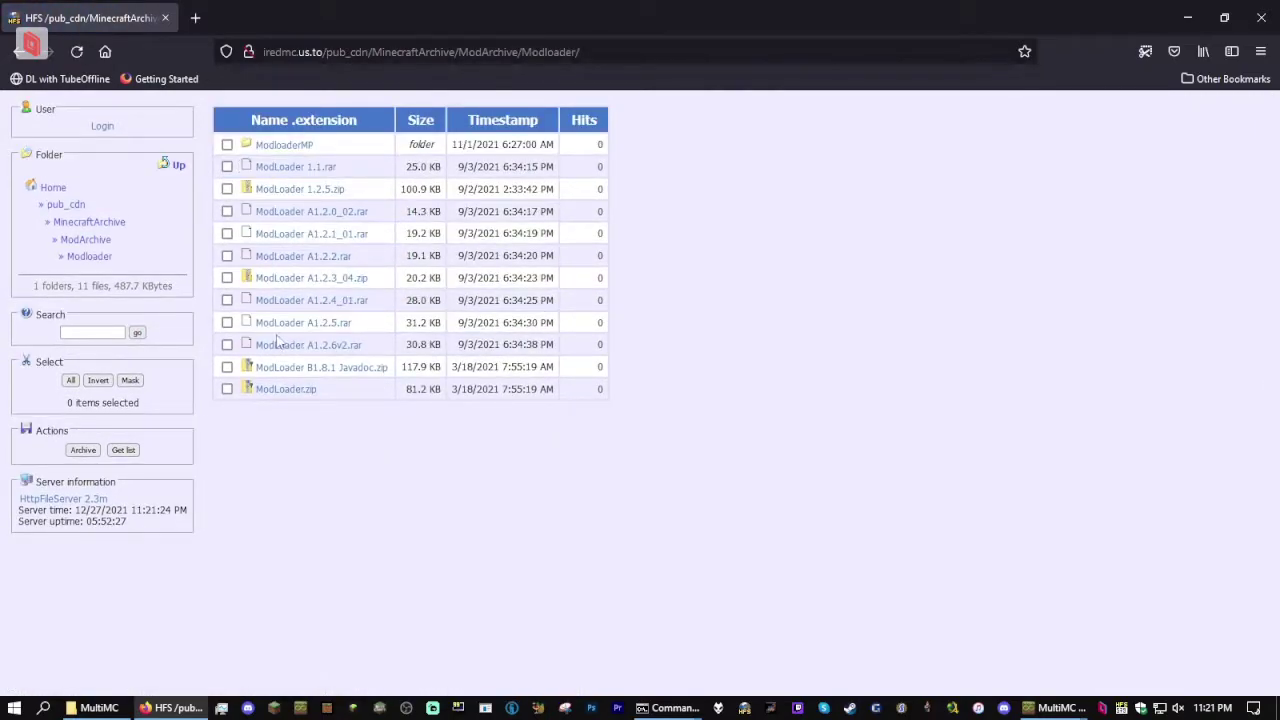
left_click(275, 233)
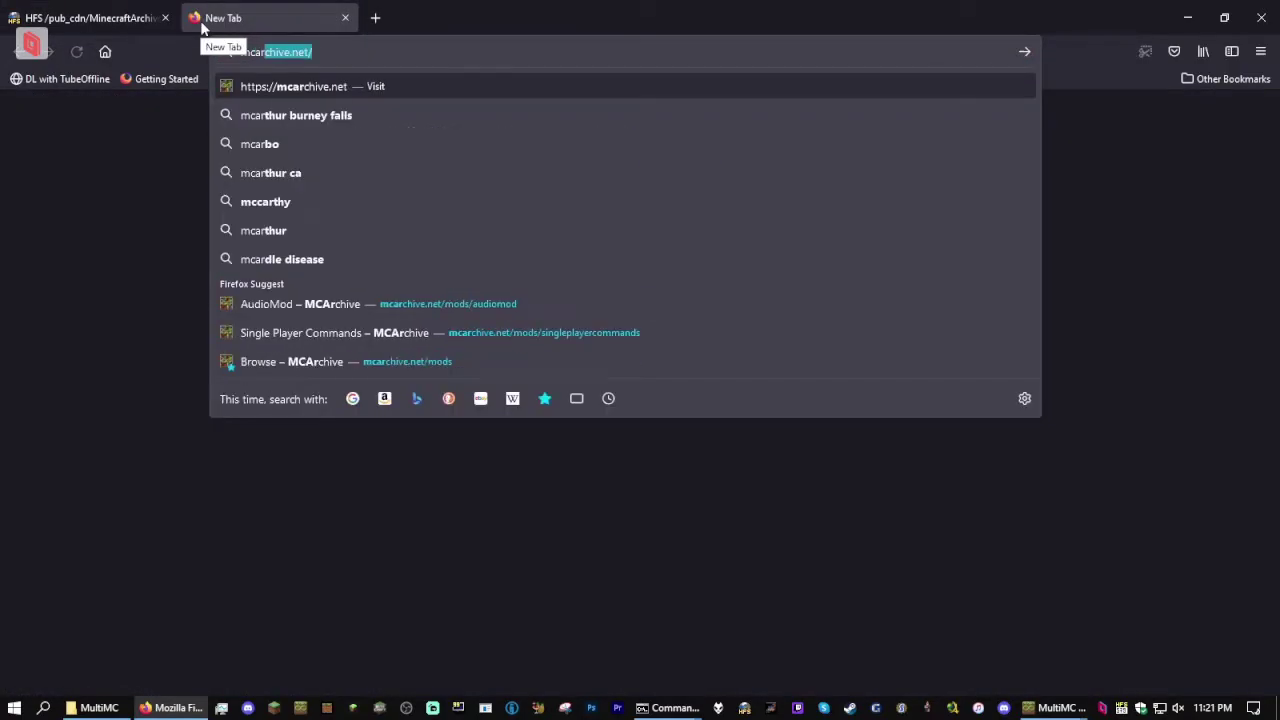
- Load mcarchive.net, close the HFS tab and set the Game Version filter to b1.7.3
key("Return")
left_click(165, 18)
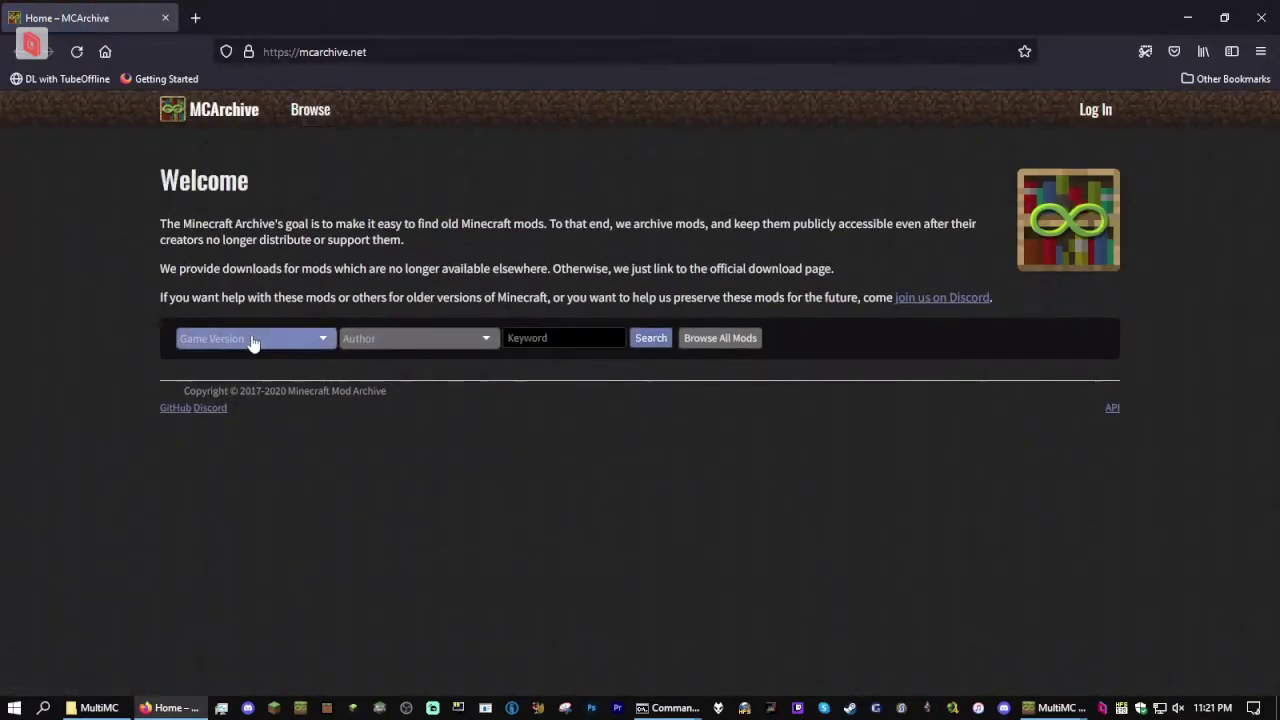
left_click(246, 341)
scroll(238, 475, "down", 15)
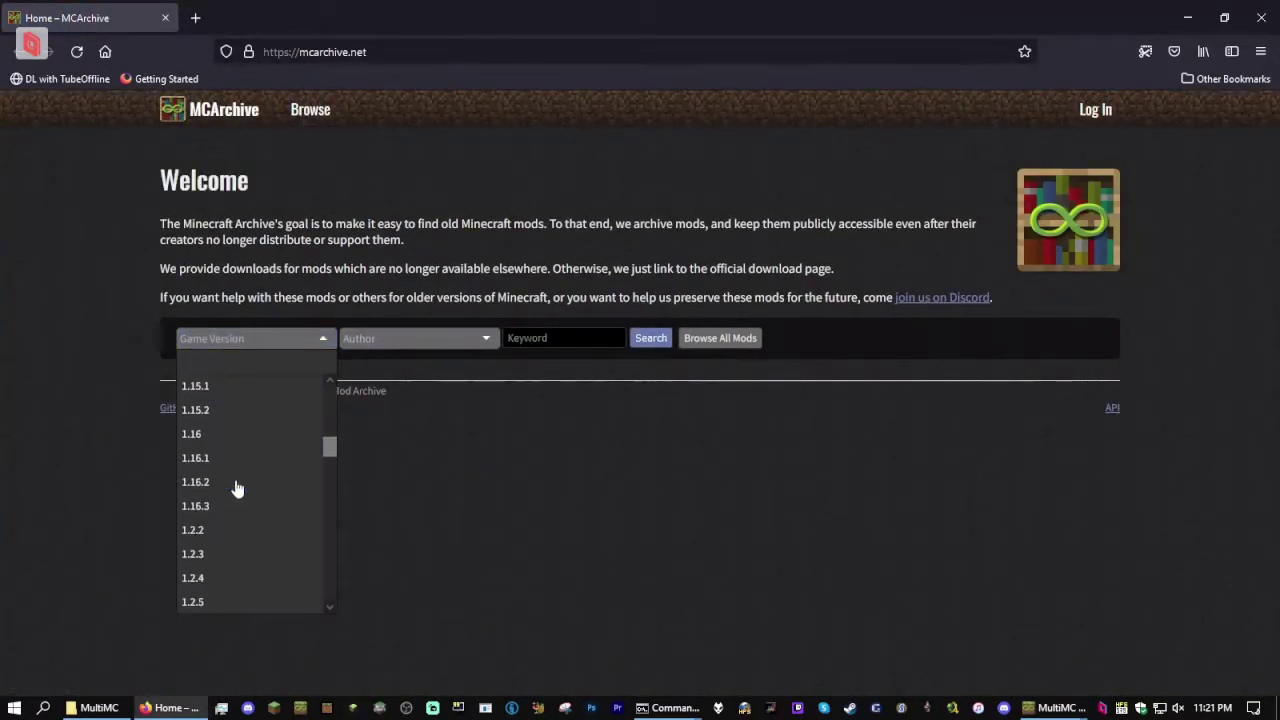
scroll(238, 482, "down", 2)
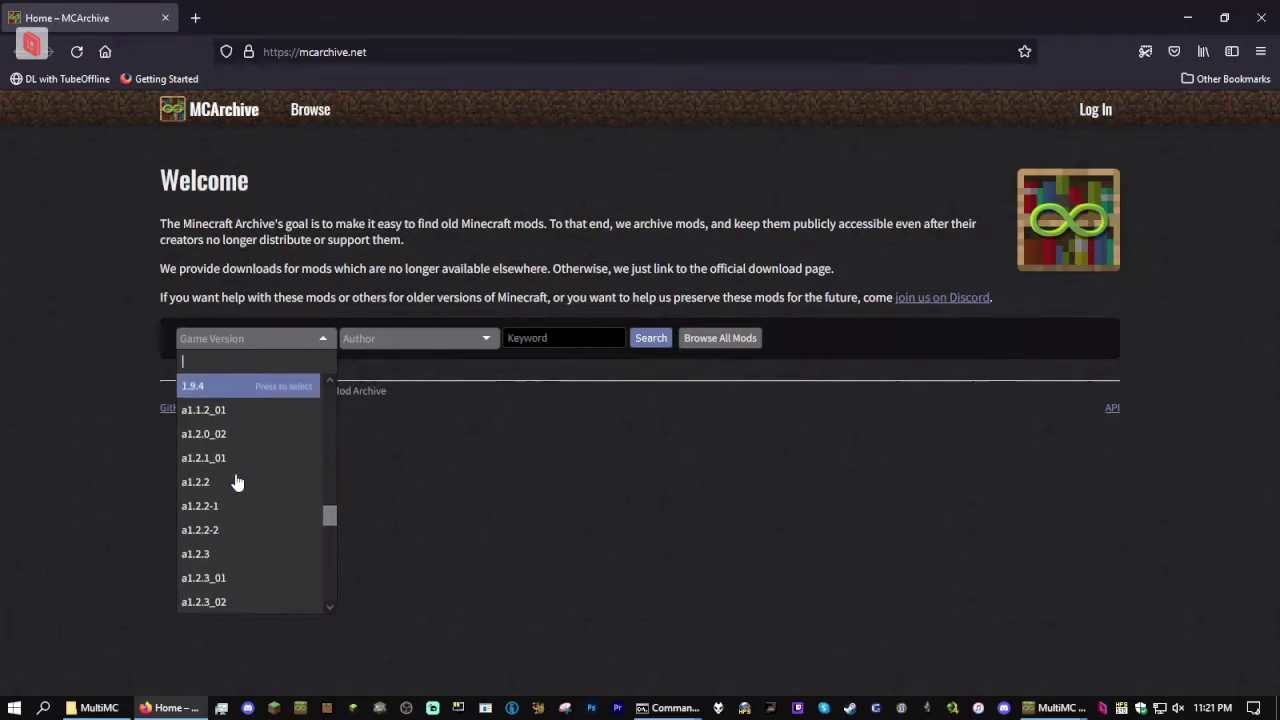
scroll(238, 482, "up", 4)
scroll(238, 482, "up", 2)
scroll(238, 482, "down", 12)
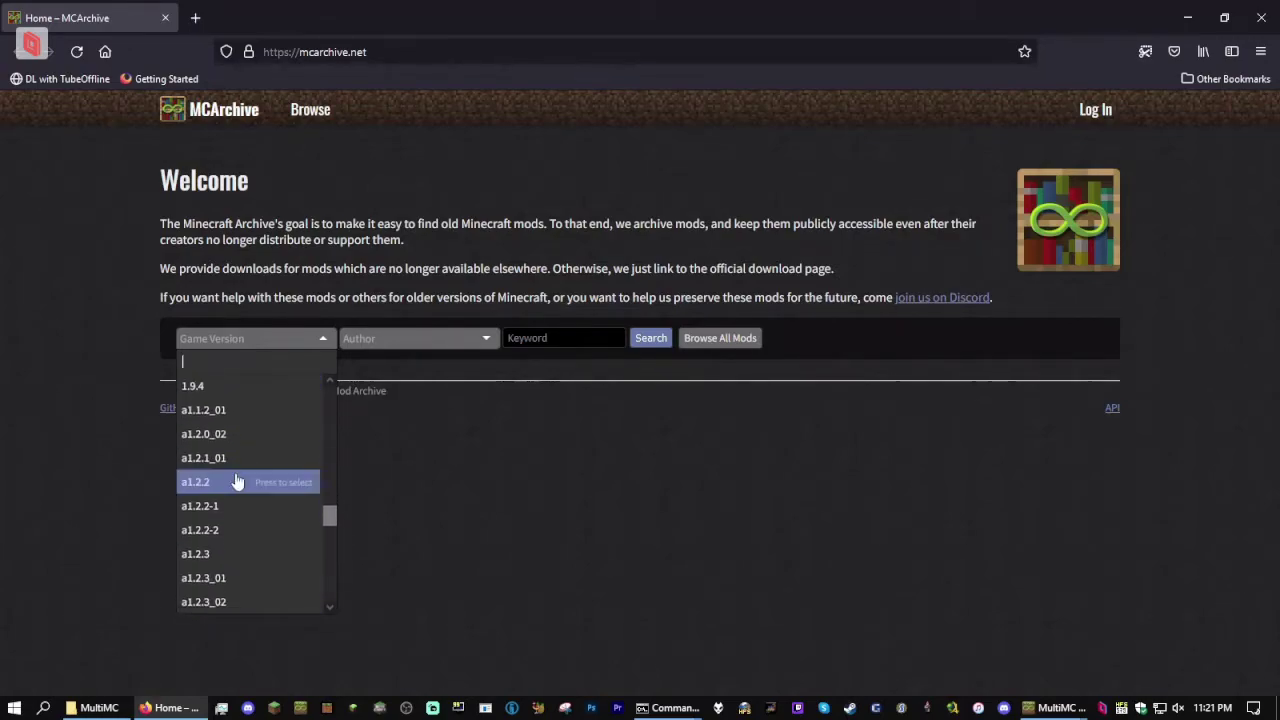
left_click(212, 508)
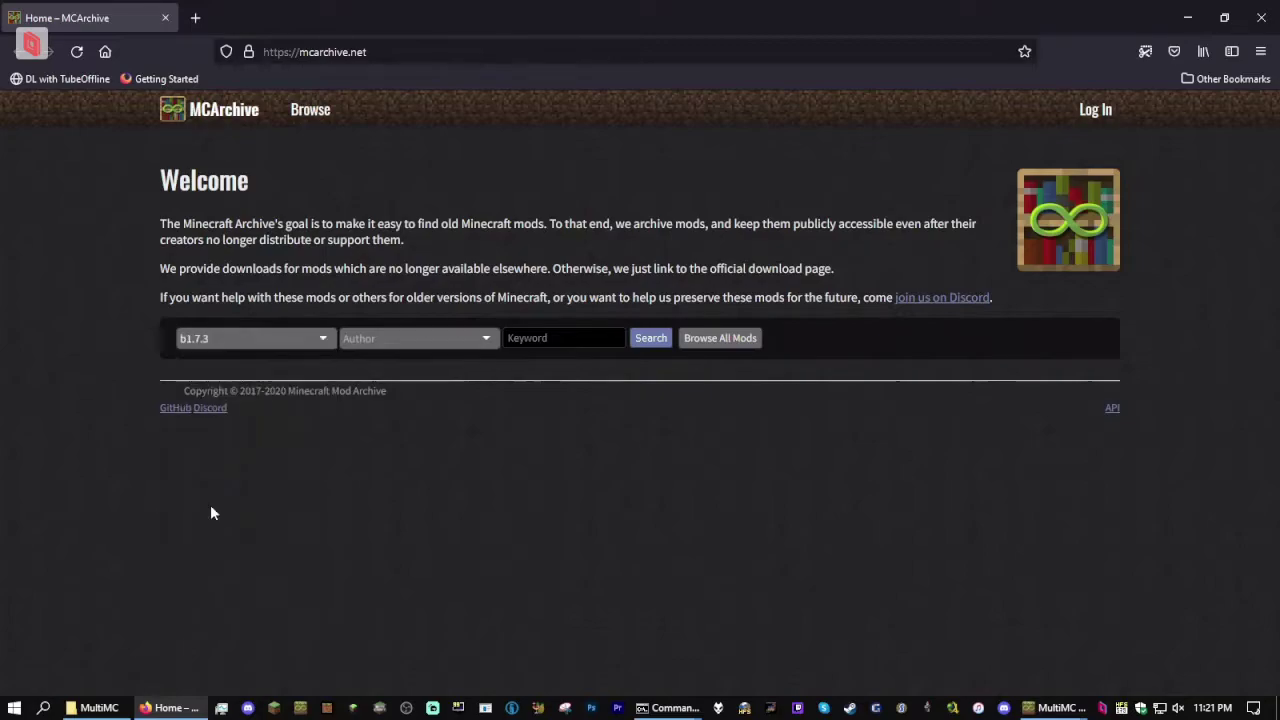
- Search b1.7.3 mods, download the Single Player Commands zip, and return to the mod list
left_click(647, 338)
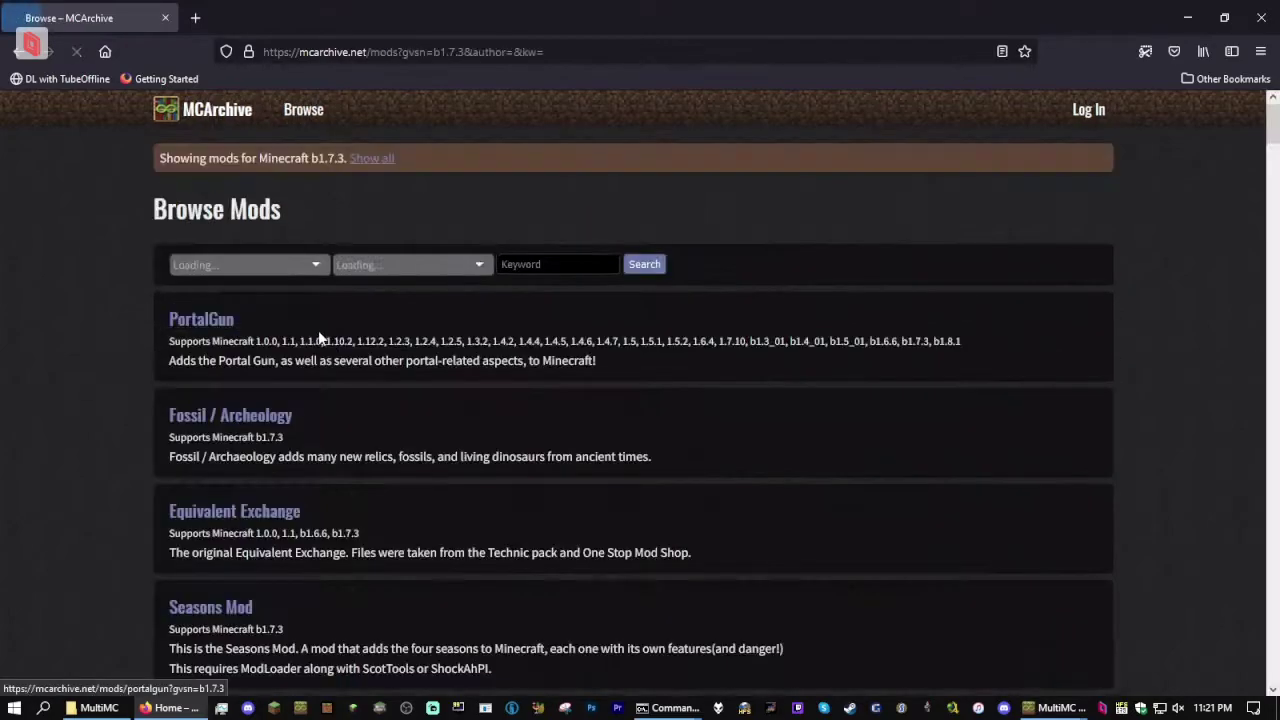
scroll(448, 398, "down", 3)
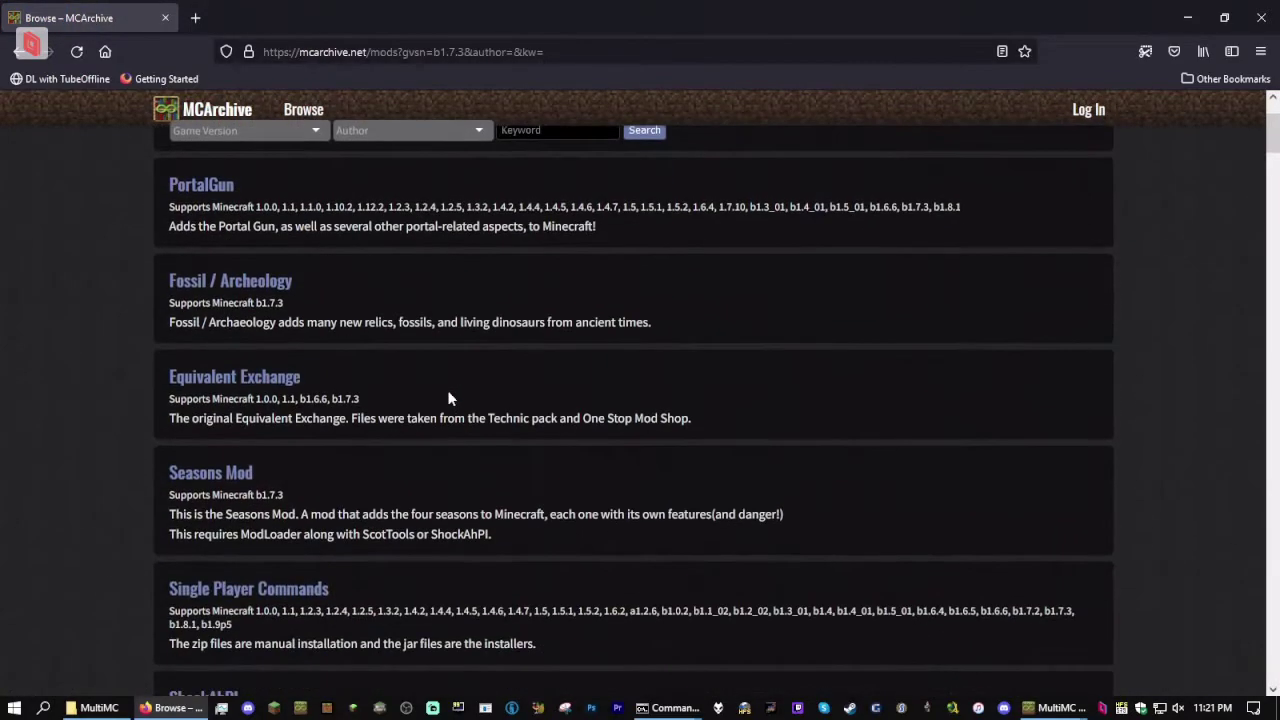
scroll(570, 300, "down", 1)
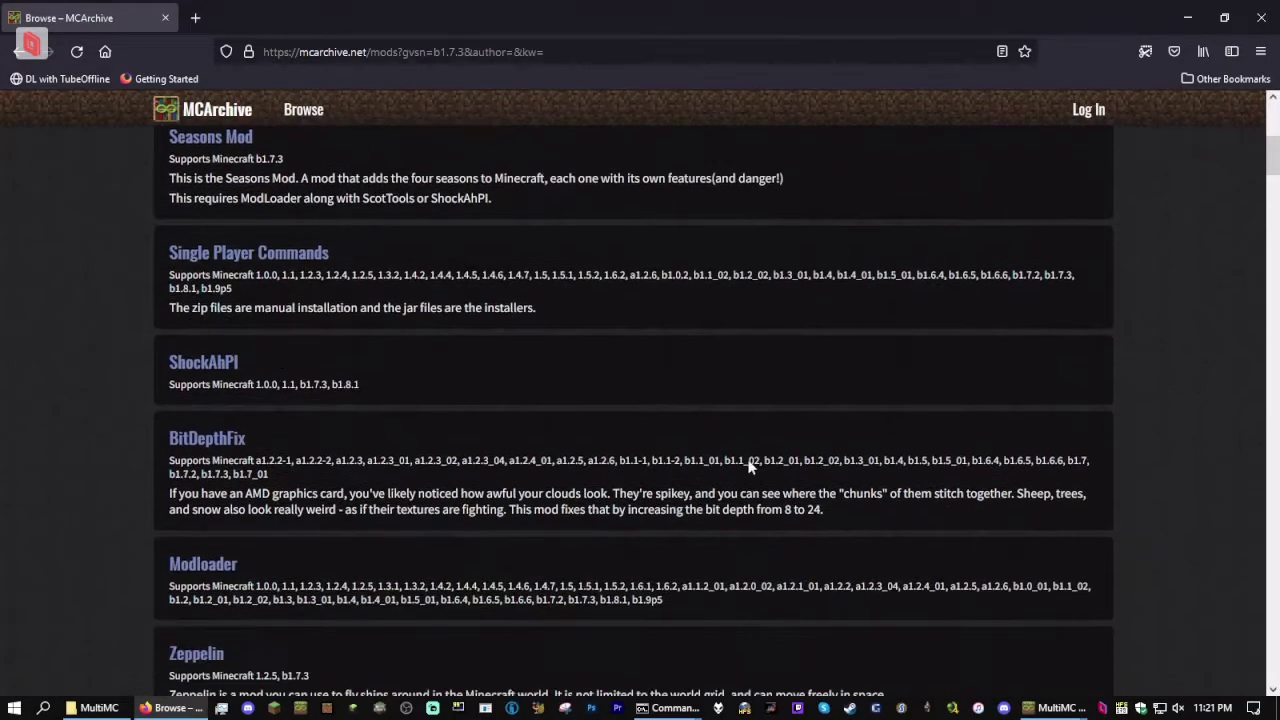
left_click(246, 256)
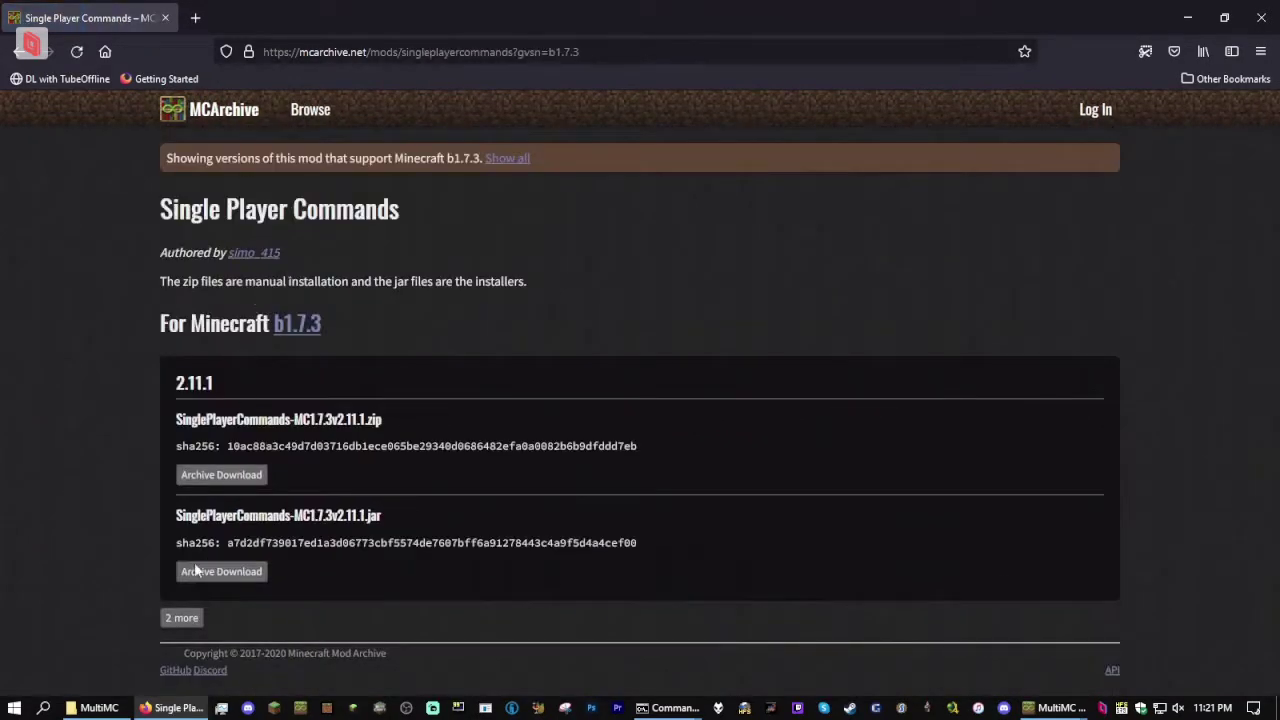
left_click(240, 475)
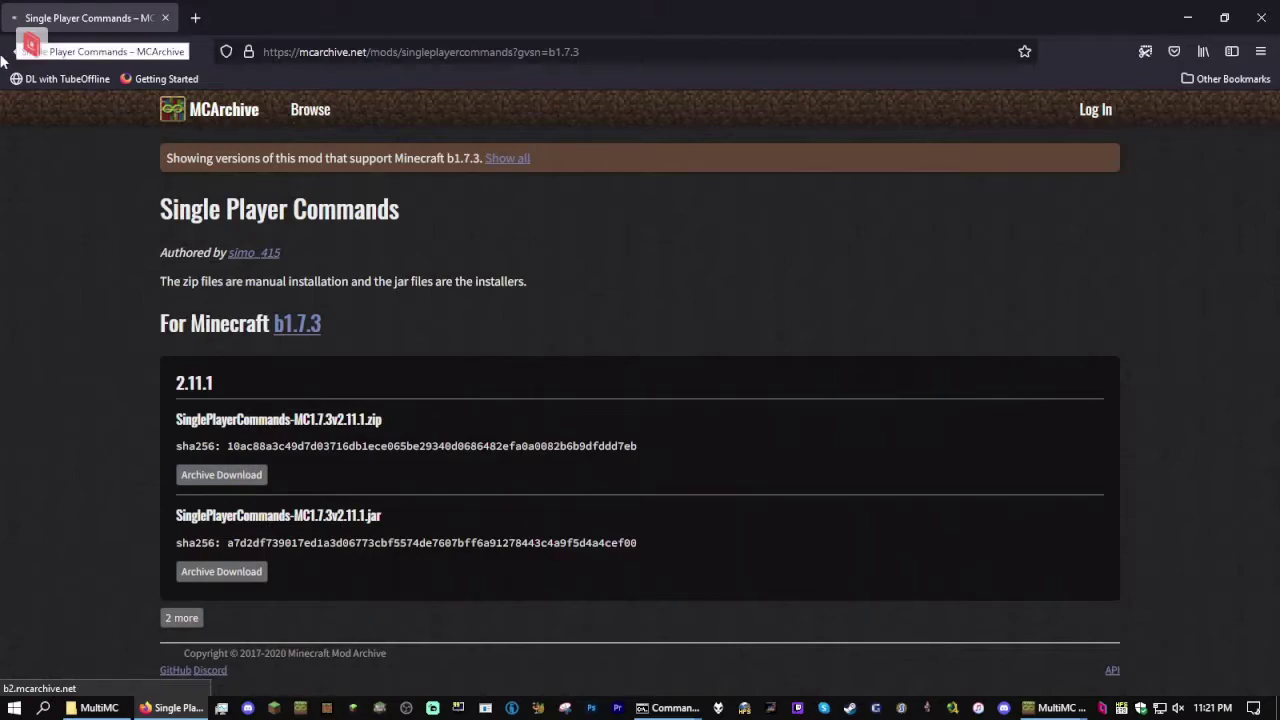
left_click(16, 52)
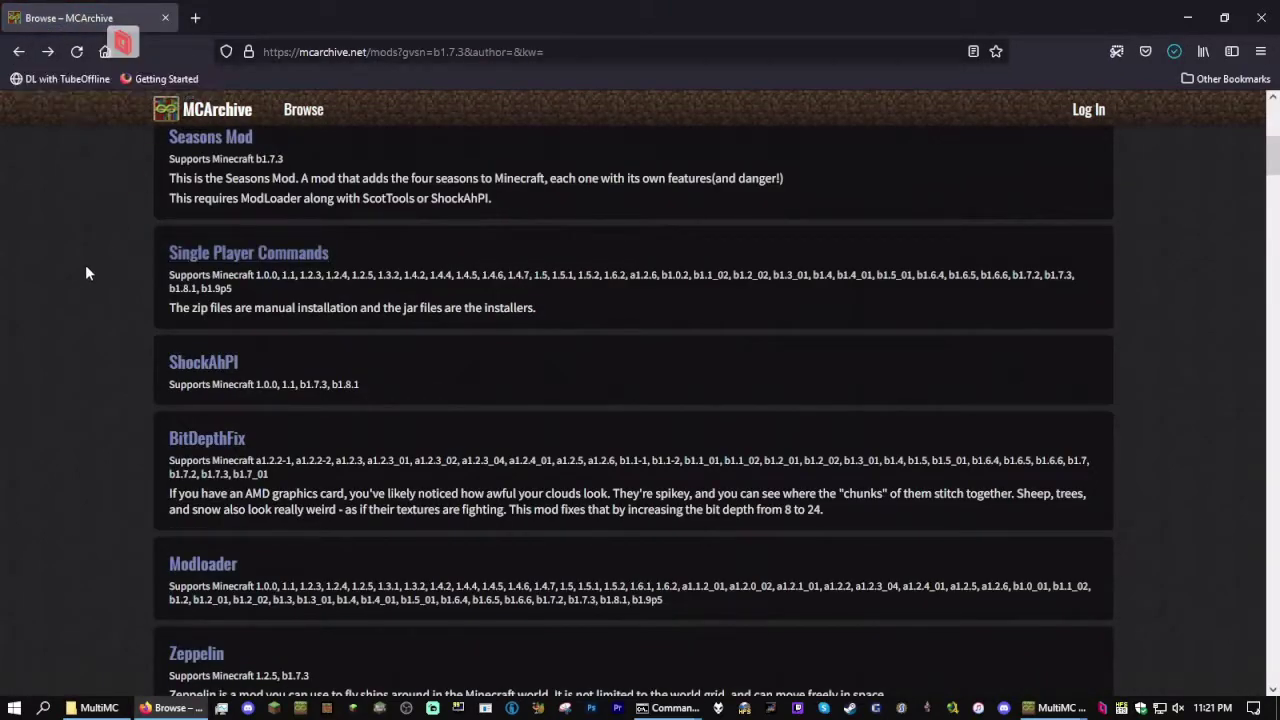
scroll(97, 331, "down", 3)
- Download ModLoader B1.7.3.zip from the Modloader page via MediaFire, then go back
left_click(200, 297)
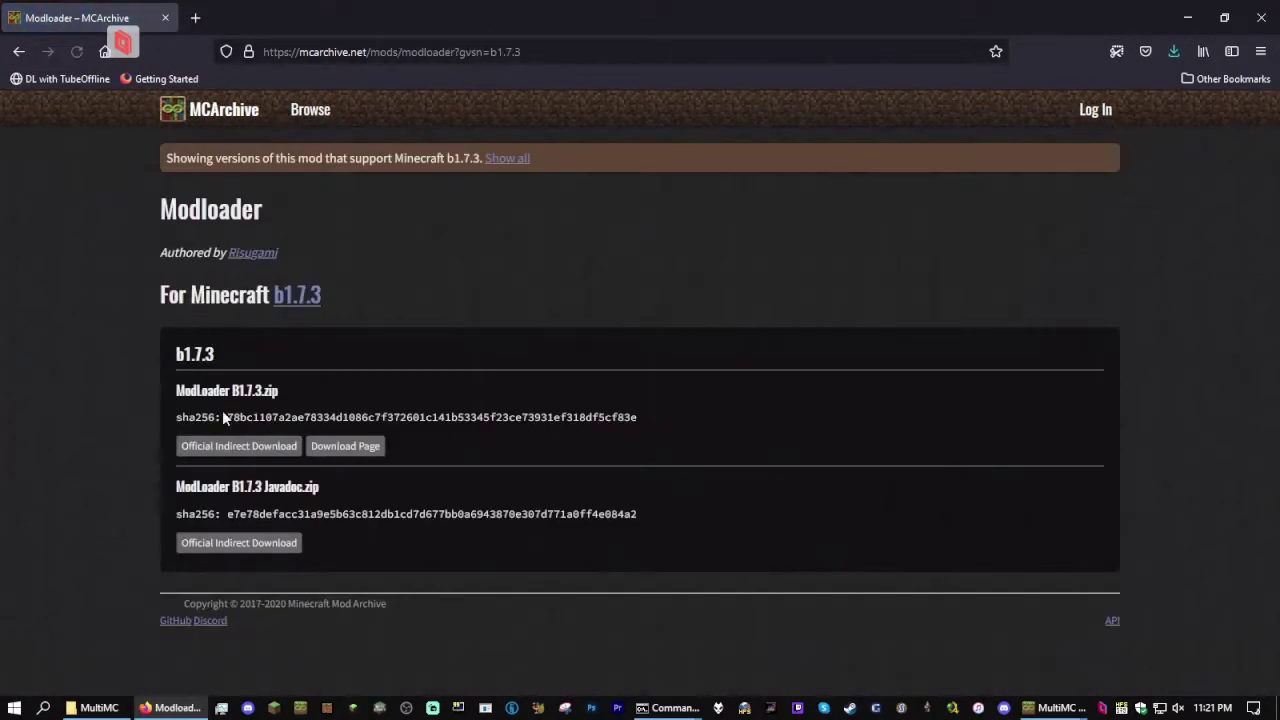
left_click(251, 452)
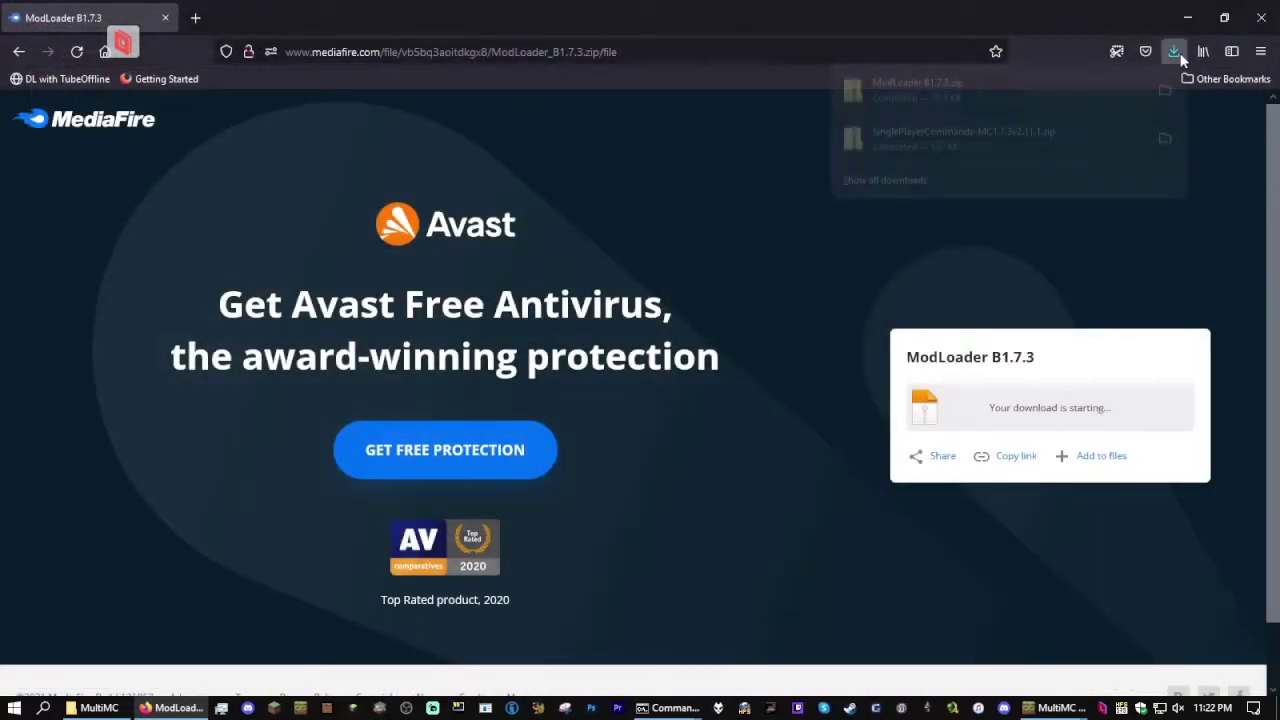
left_click(18, 51)
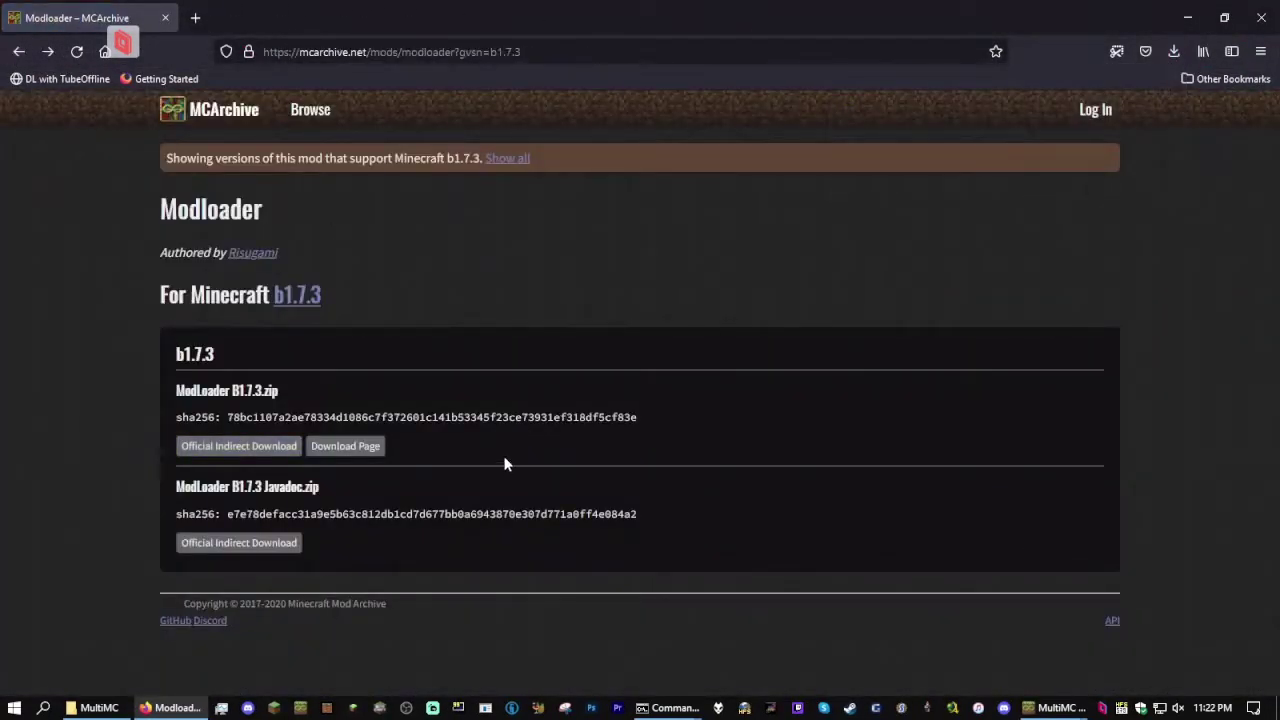
- Browse down the b1.7.3 mod list after a brief look at the Minecraft Forge page
left_click(12, 53)
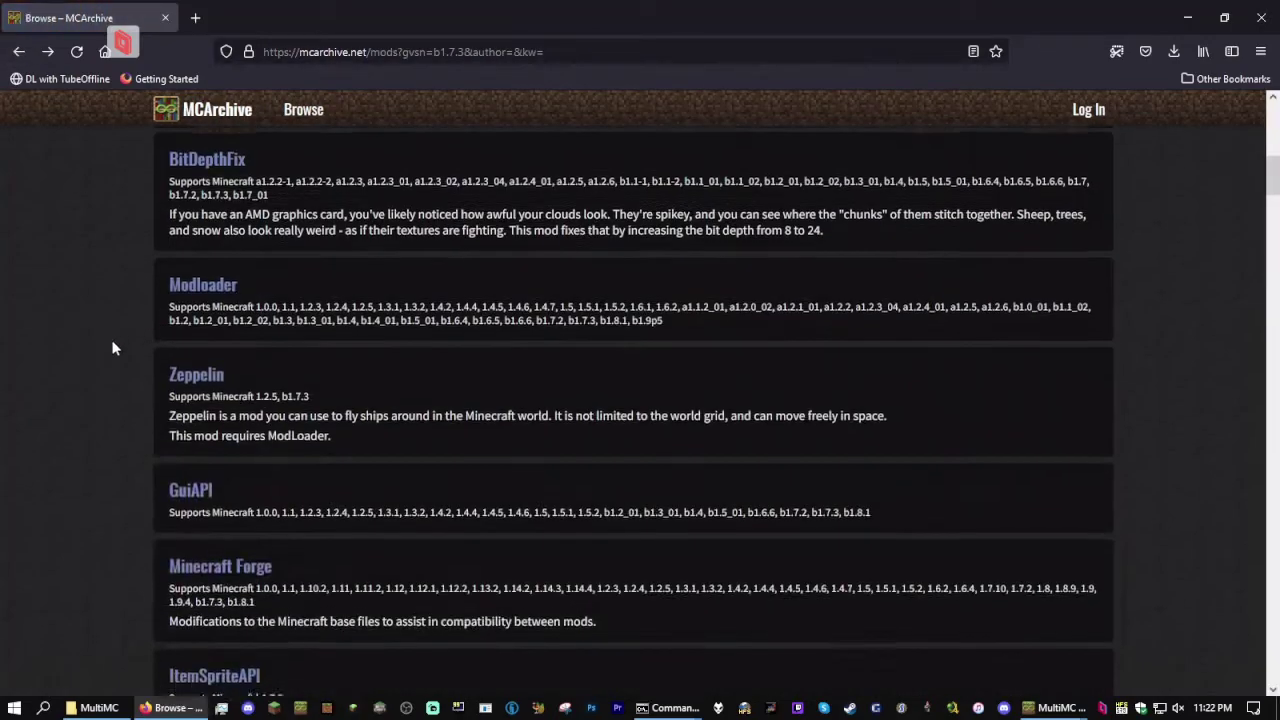
scroll(114, 346, "down", 3)
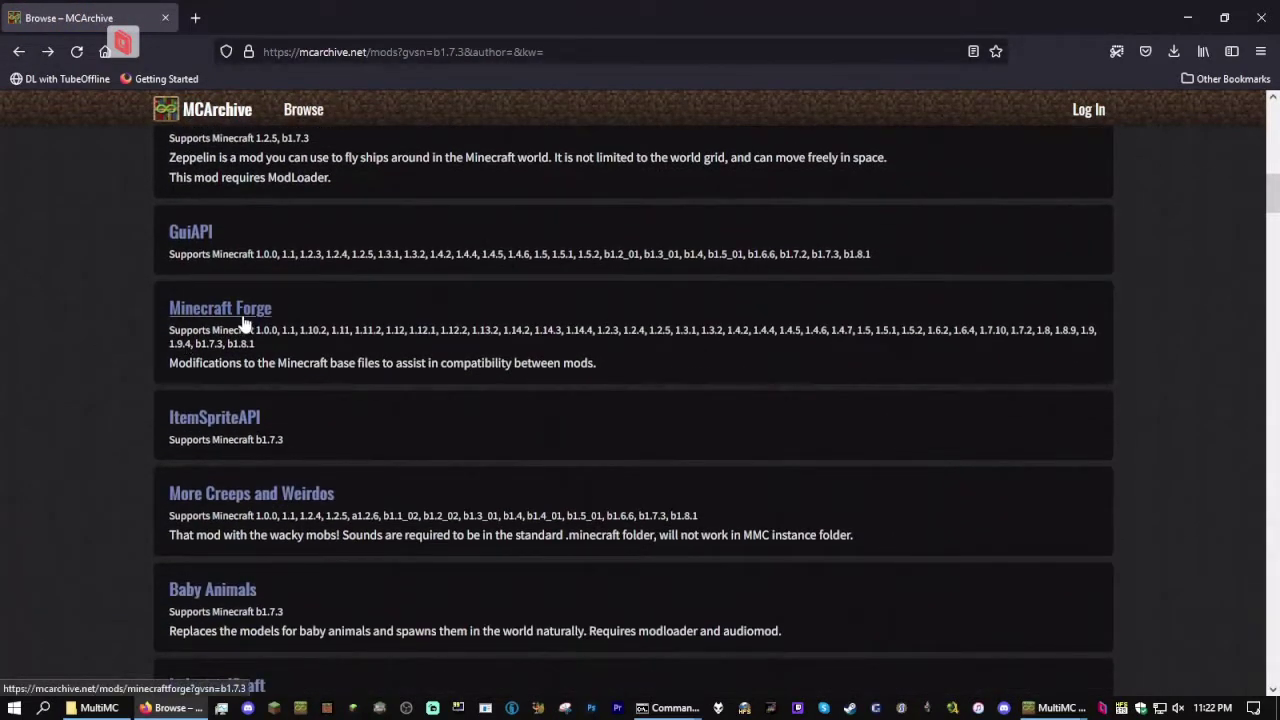
left_click(242, 316)
left_click(16, 50)
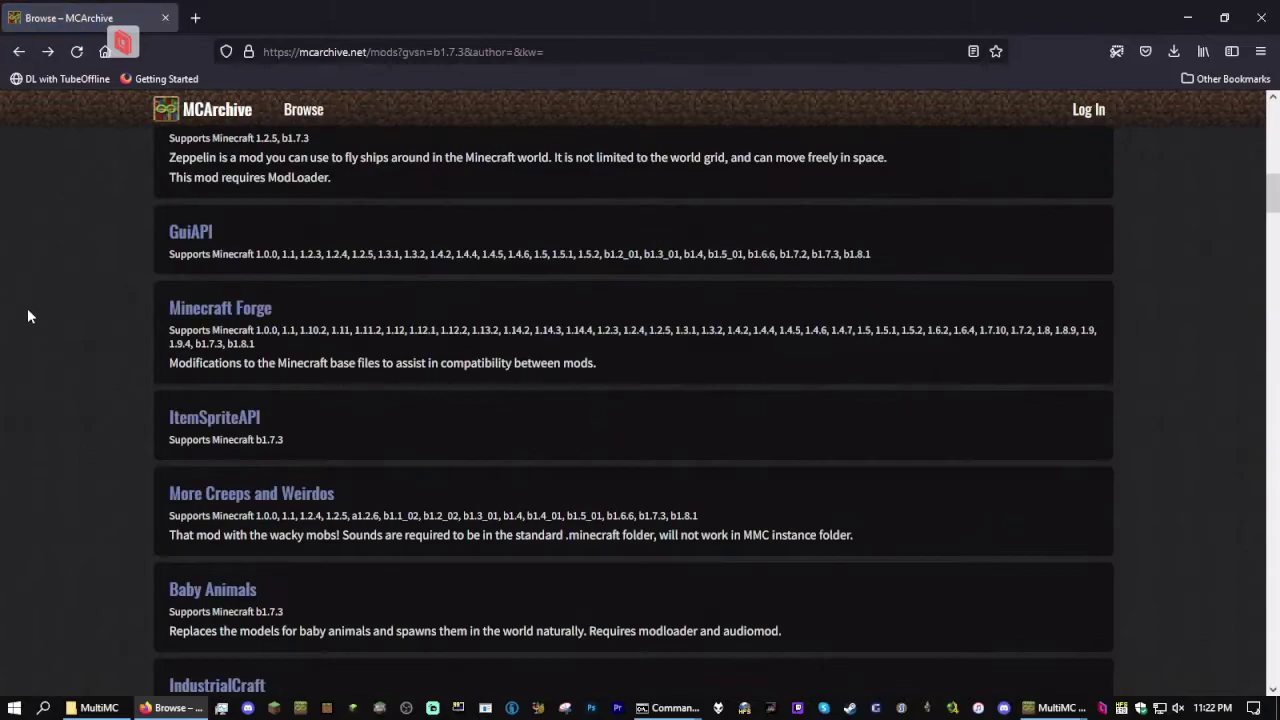
scroll(27, 310, "down", 2)
scroll(28, 320, "down", 1)
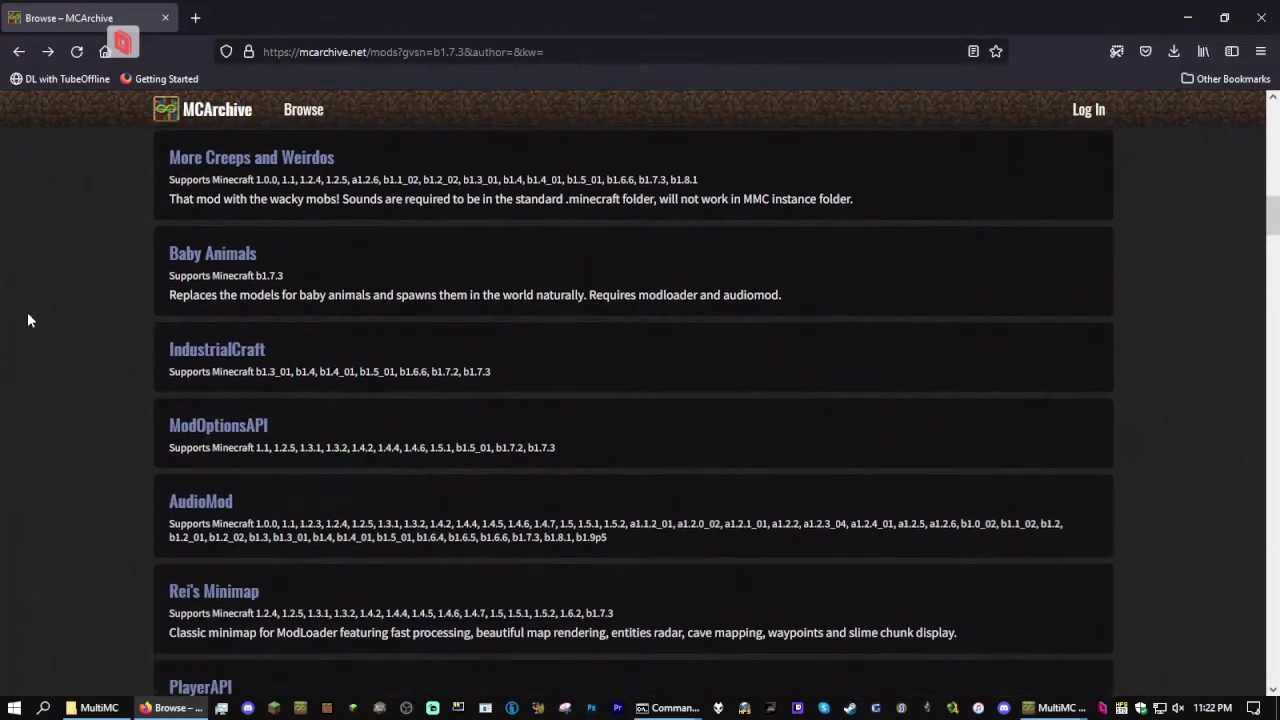
scroll(28, 320, "down", 3)
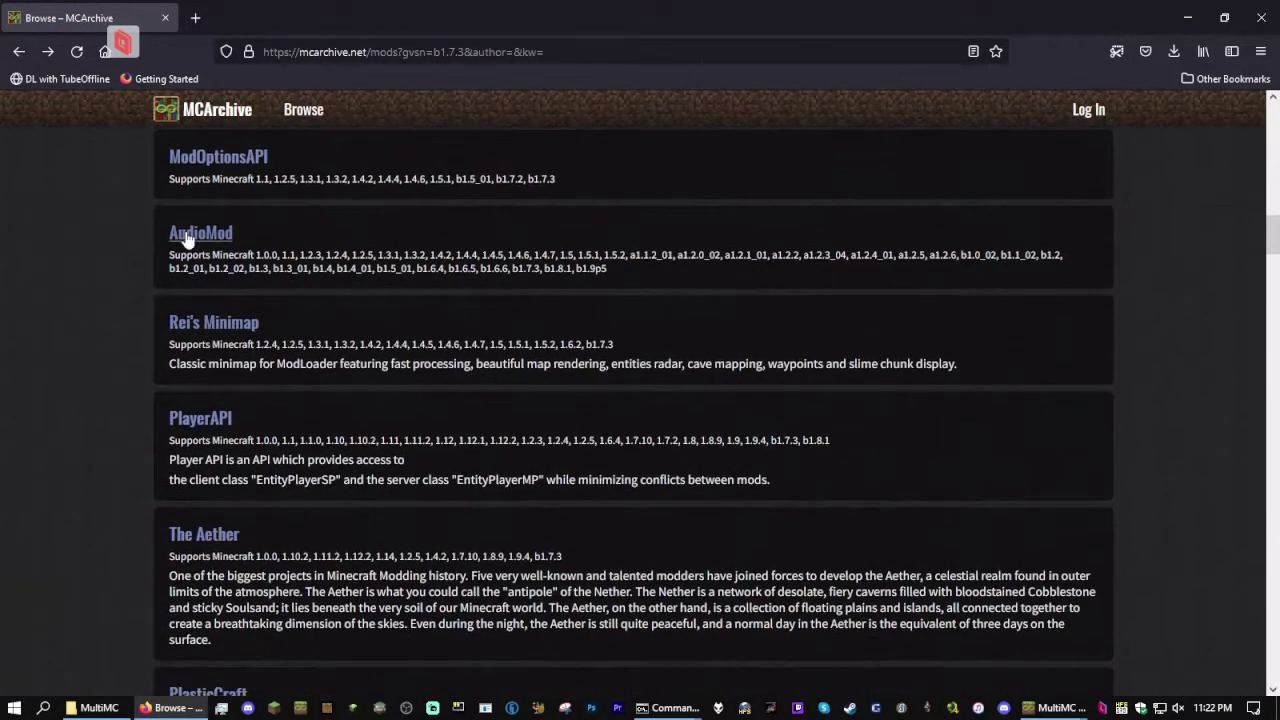
- Download AudioMod B1.7.3.zip from MediaFire, dismiss the ad popup, and return to the list
left_click(187, 236)
left_click(228, 450)
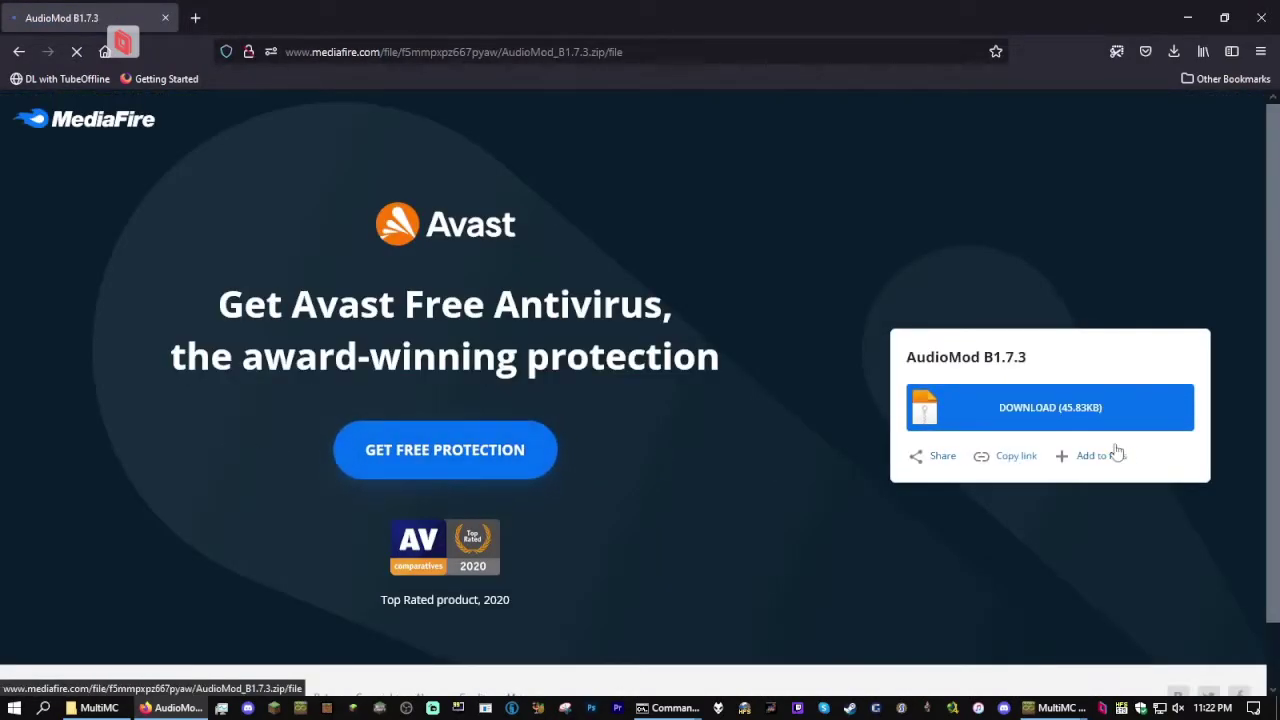
left_click(1100, 407)
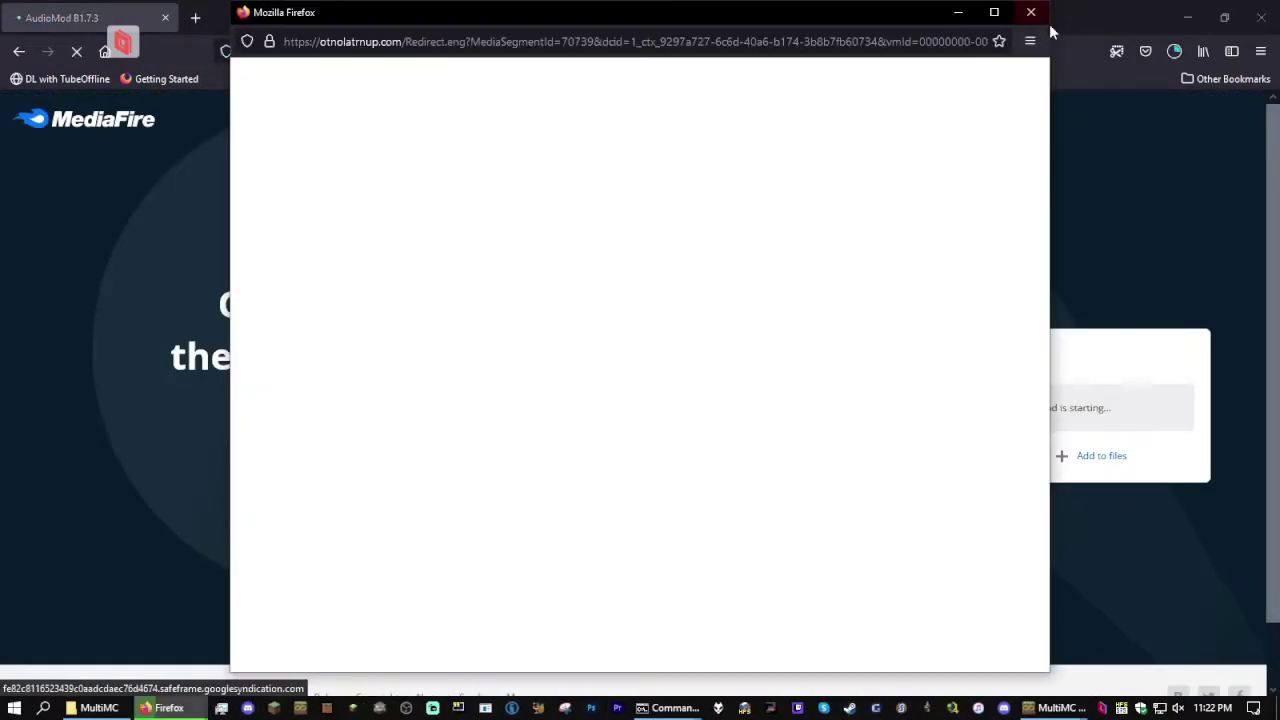
left_click(1027, 12)
left_click(19, 51)
left_click(19, 51)
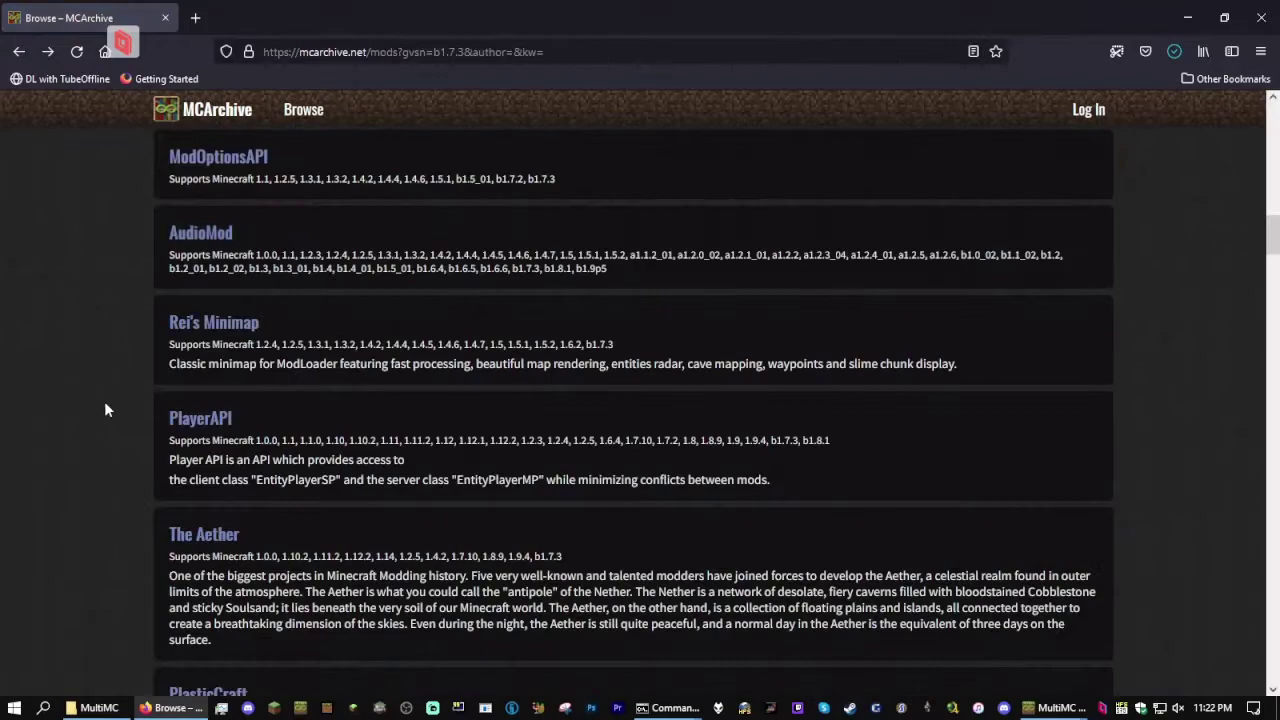
- Download the ModLoaderMp 1.7.3 Unofficial v2 zip from MediaFire and close the ad popup
scroll(101, 401, "down", 2)
scroll(101, 401, "down", 3)
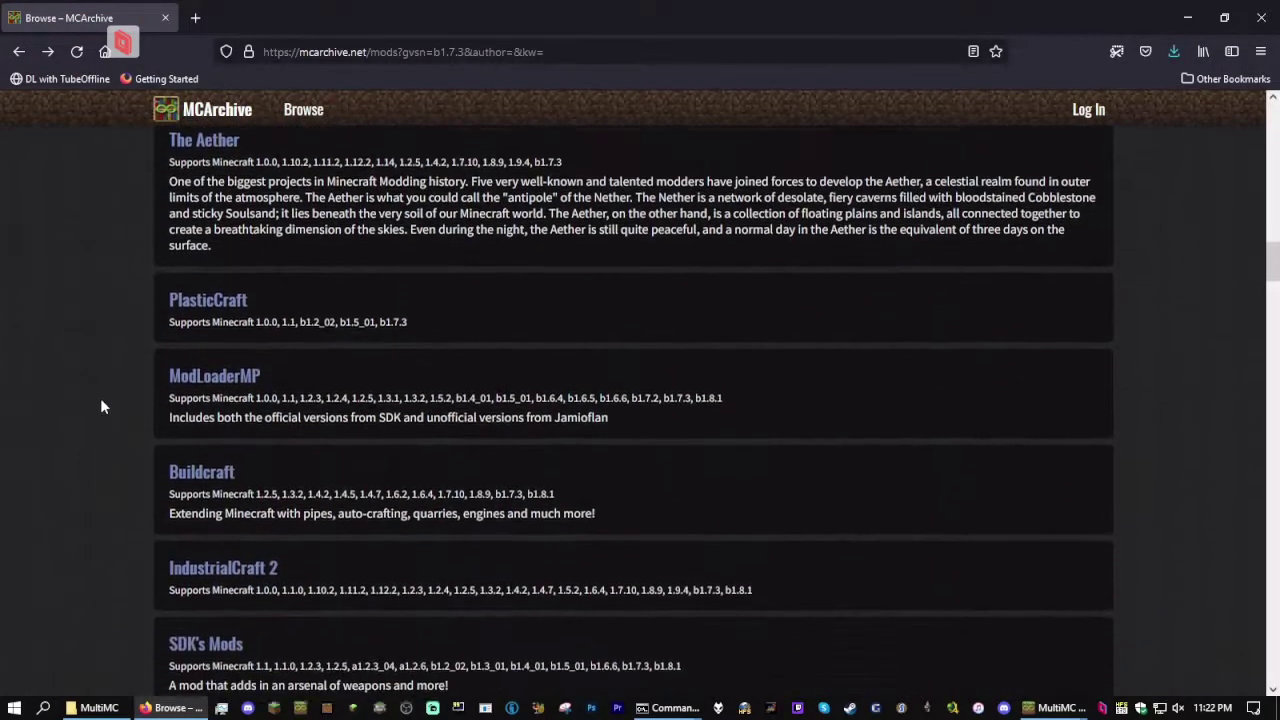
left_click(172, 376)
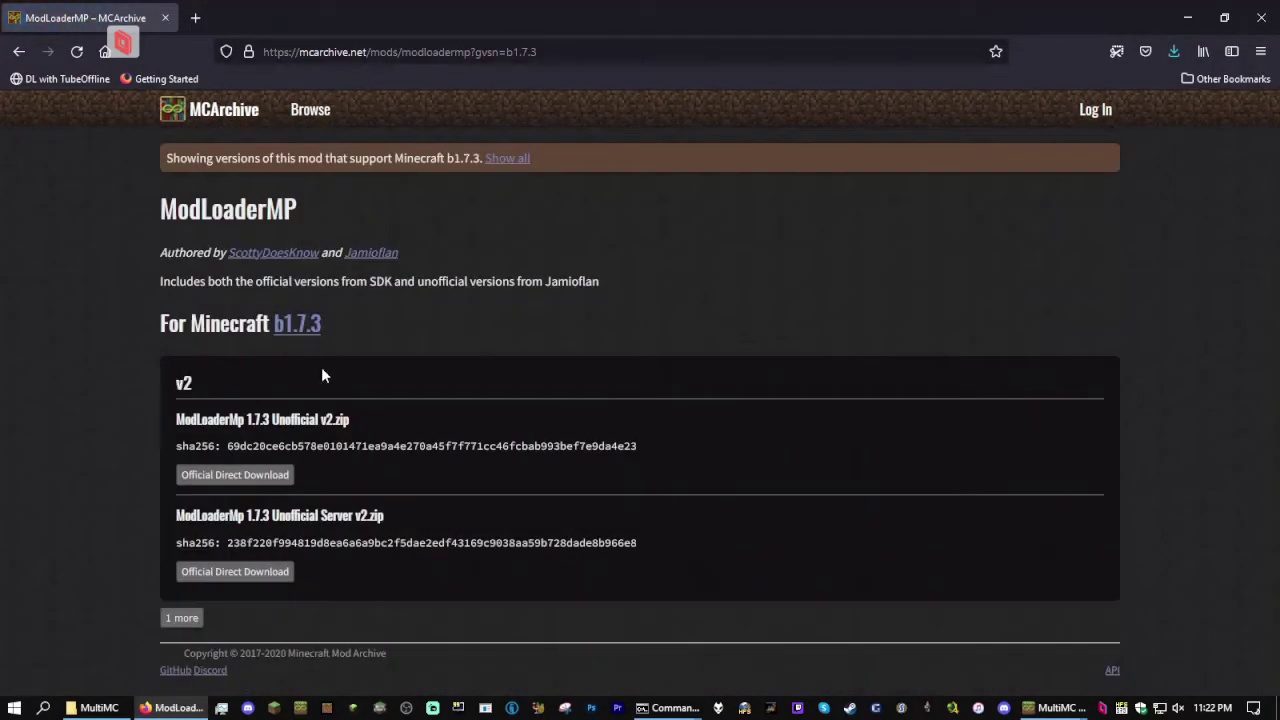
left_click(251, 478)
left_click(1056, 410)
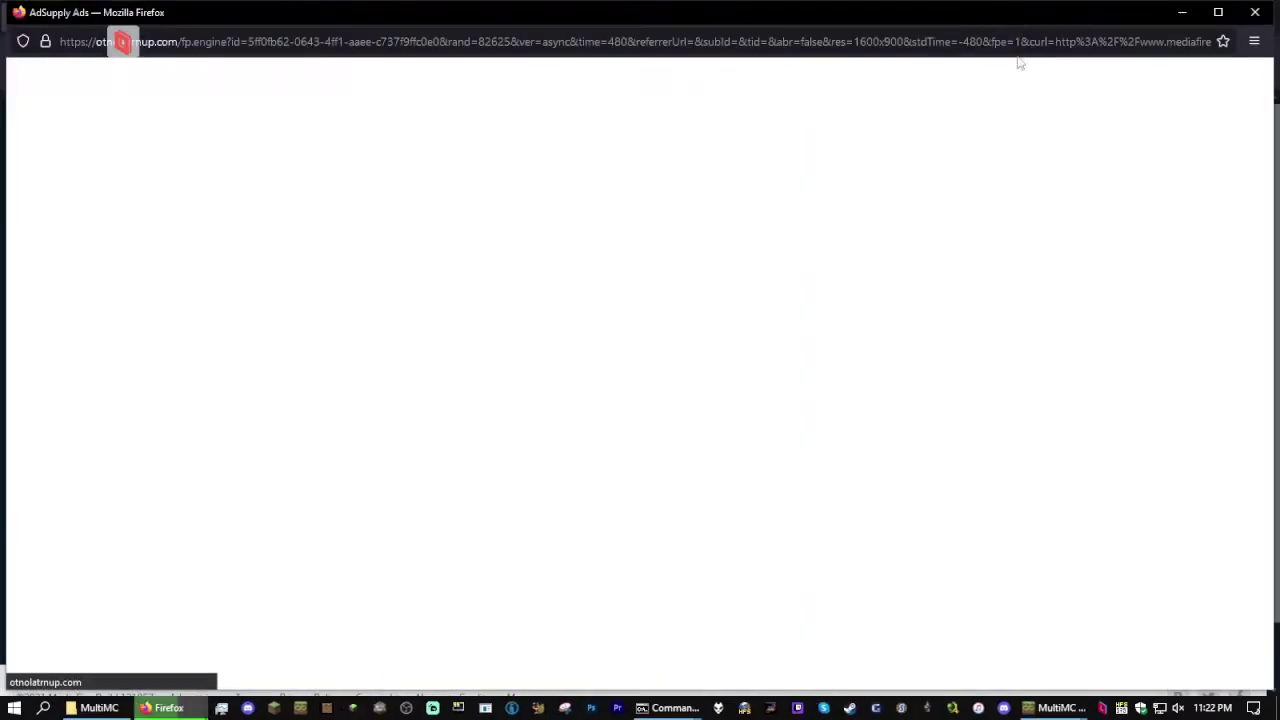
key("ctrl+w")
left_click(8, 51)
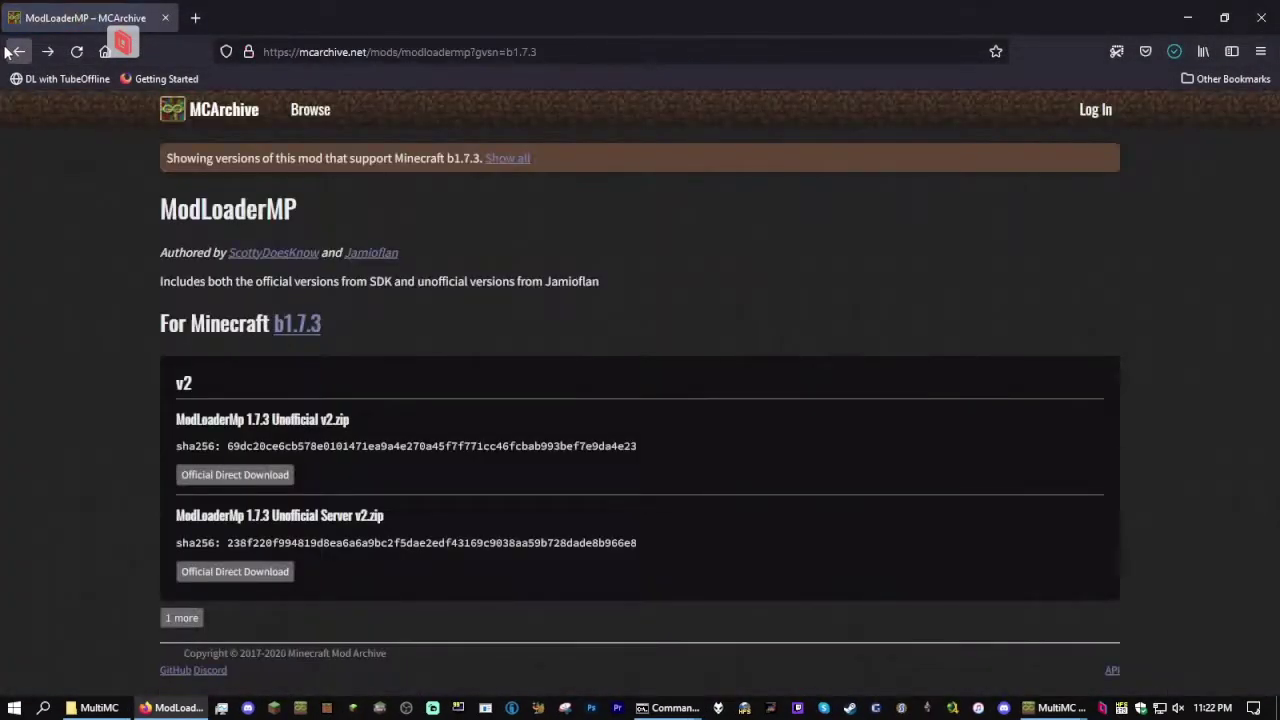
- Download the HowManyItems v4.2.0 zip from MediaFire
left_click(8, 51)
scroll(169, 409, "down", 3)
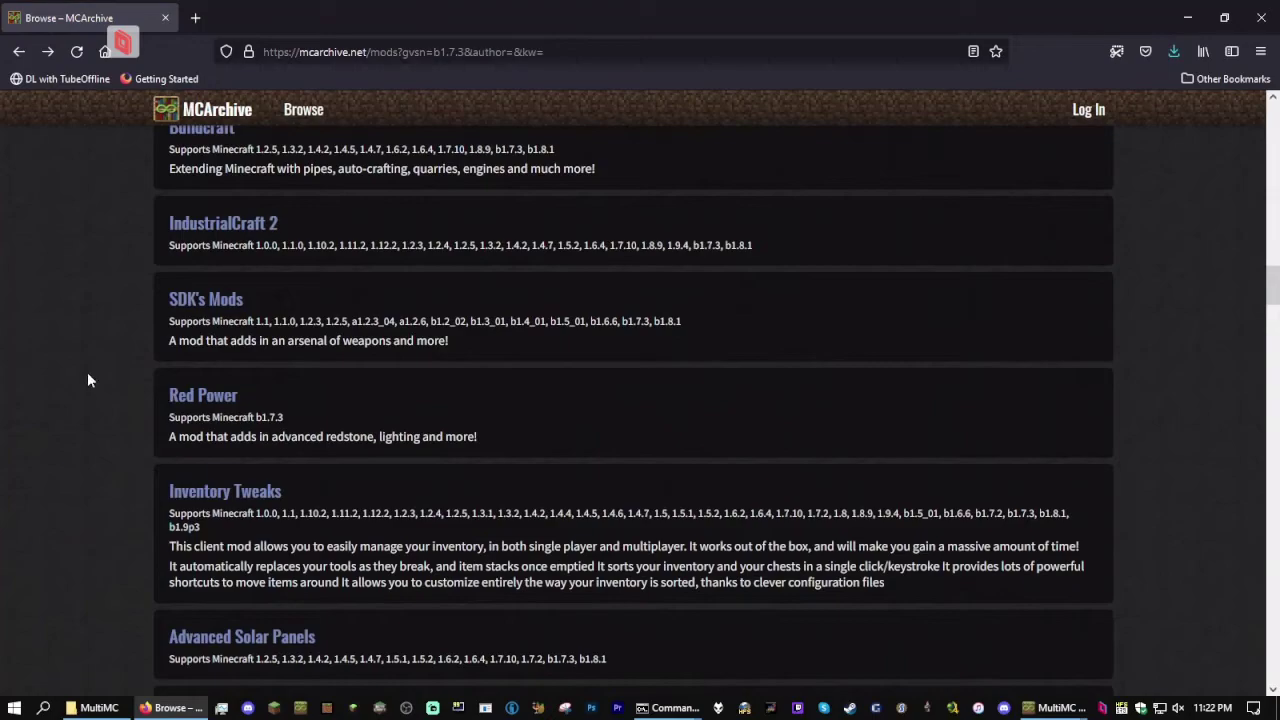
scroll(87, 380, "down", 5)
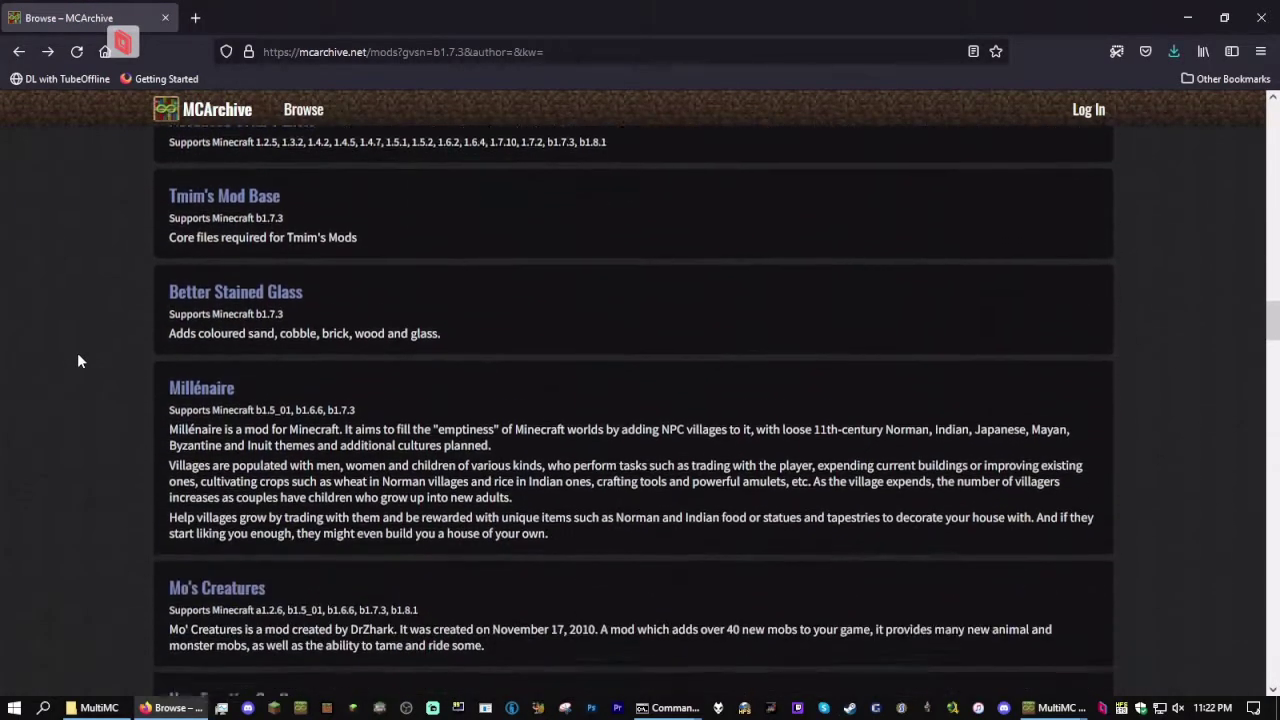
scroll(80, 360, "down", 5)
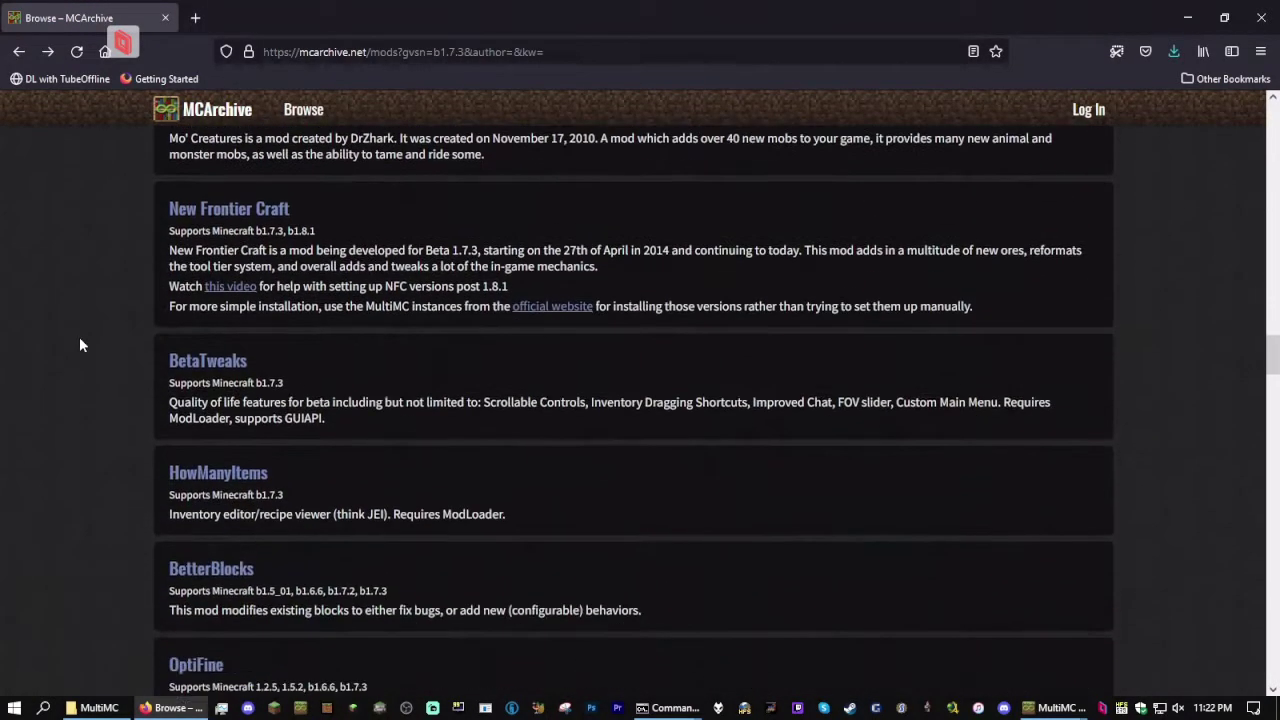
scroll(80, 345, "down", 1)
left_click(205, 282)
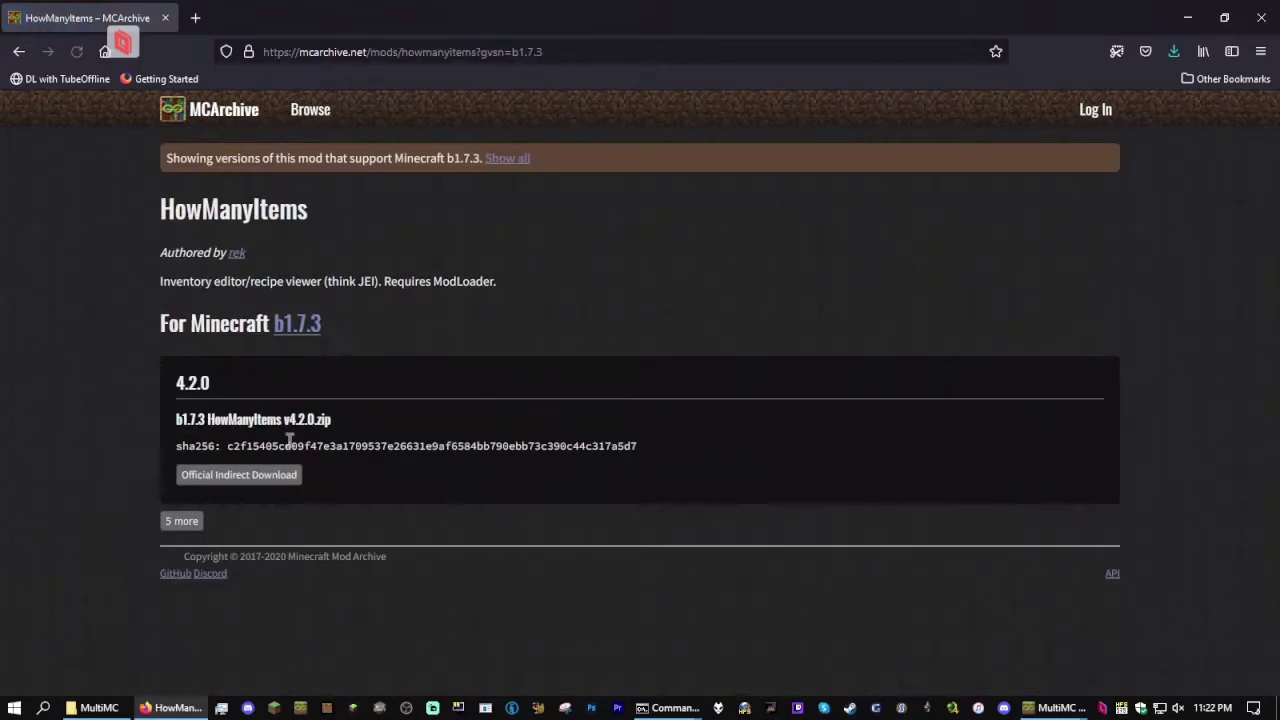
left_click(248, 475)
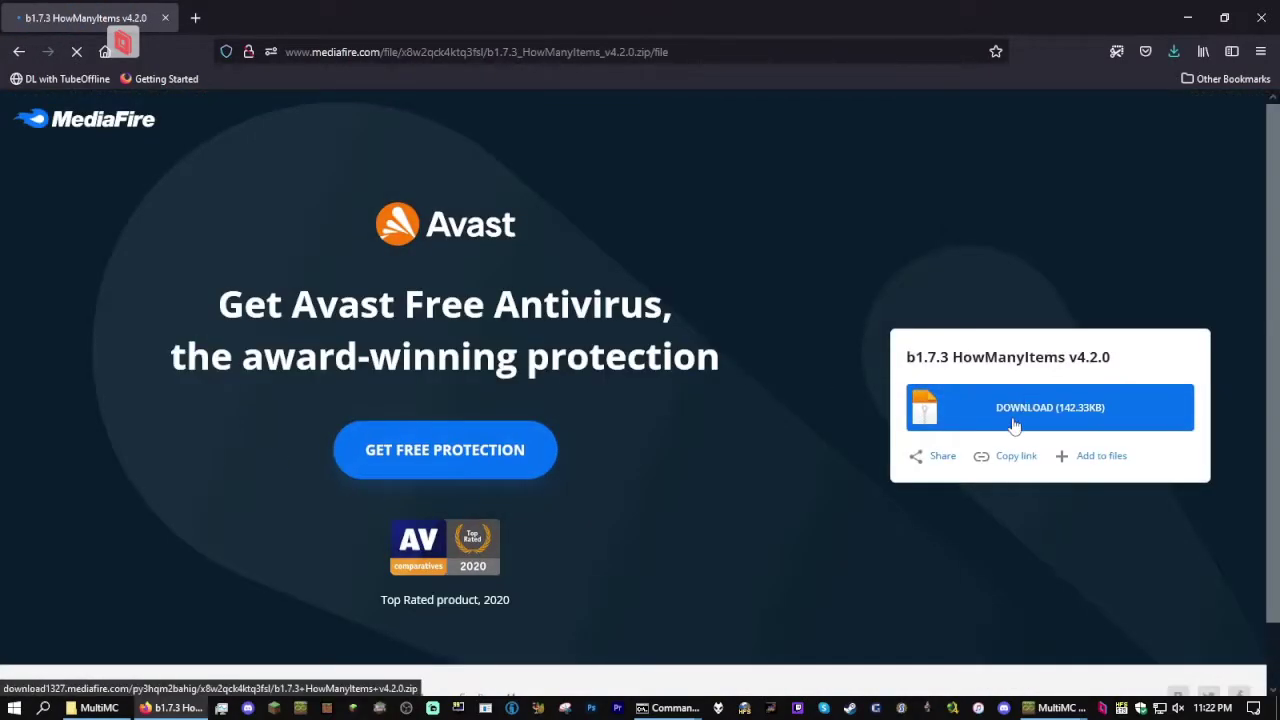
left_click(1013, 425)
- Go back to the b1.7.3 mod list and scroll further down it
left_click(7, 60)
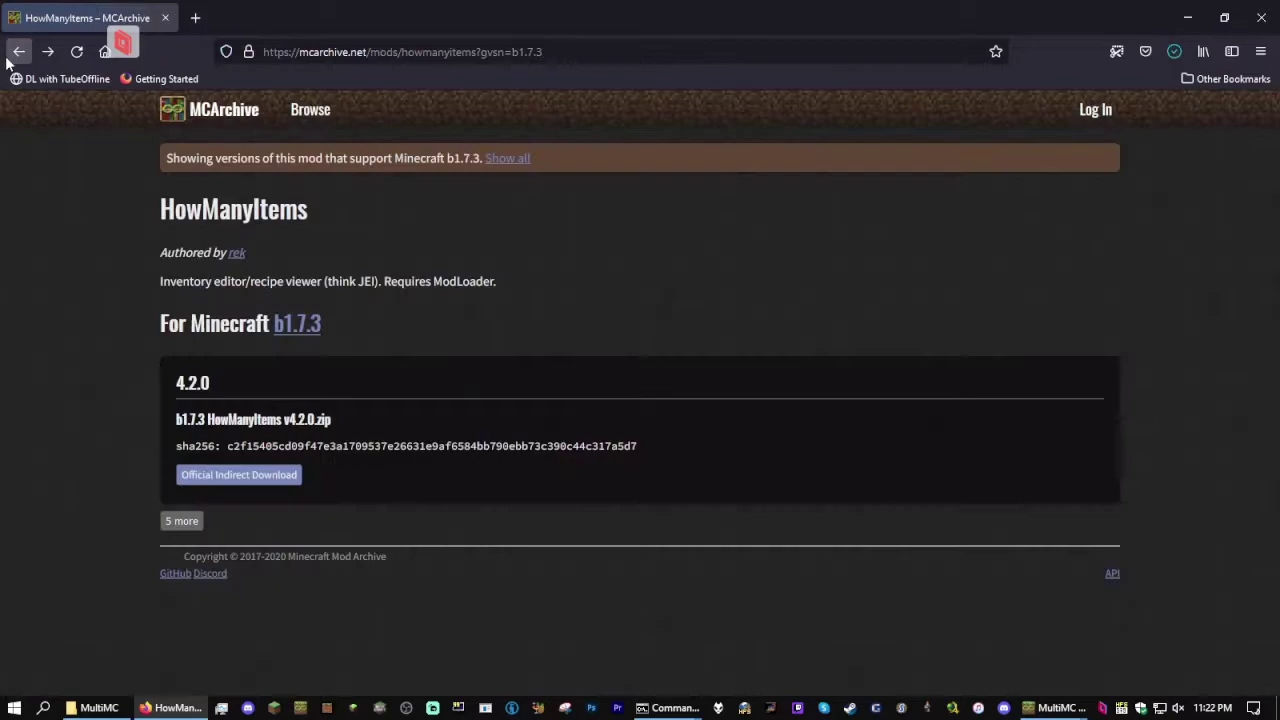
left_click(7, 60)
scroll(50, 425, "down", 2)
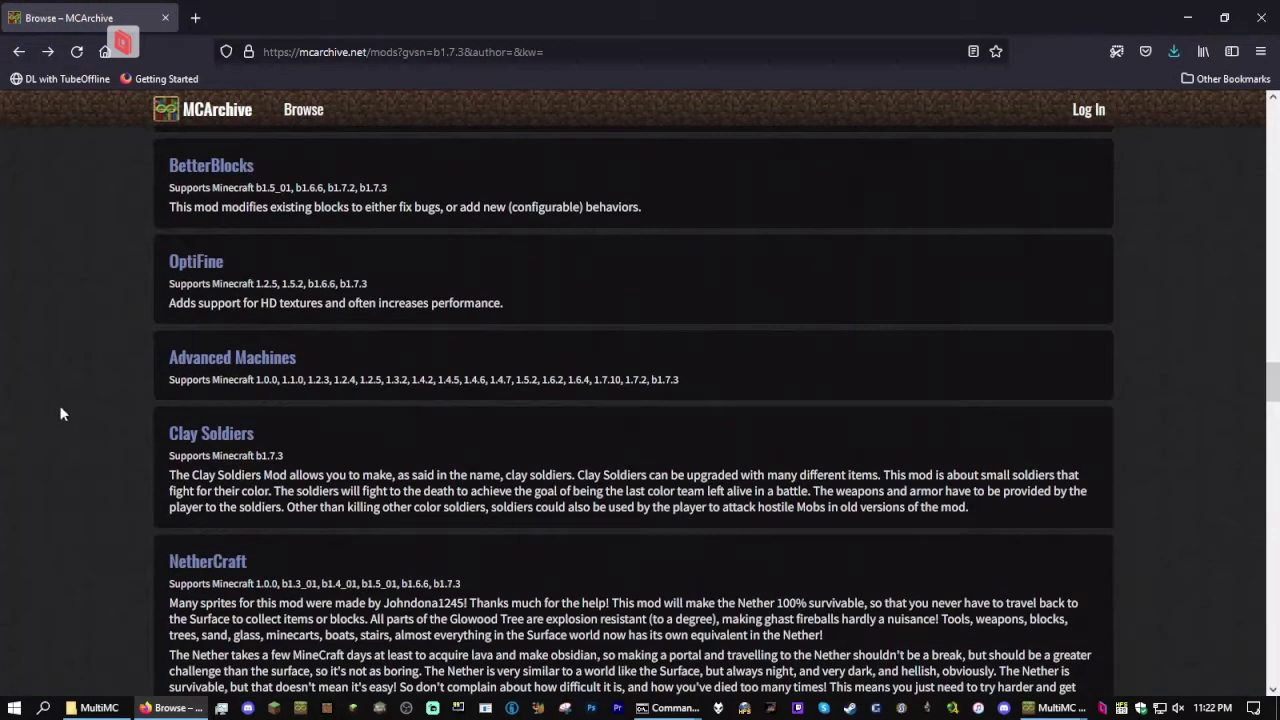
scroll(50, 410, "down", 2)
scroll(35, 395, "down", 4)
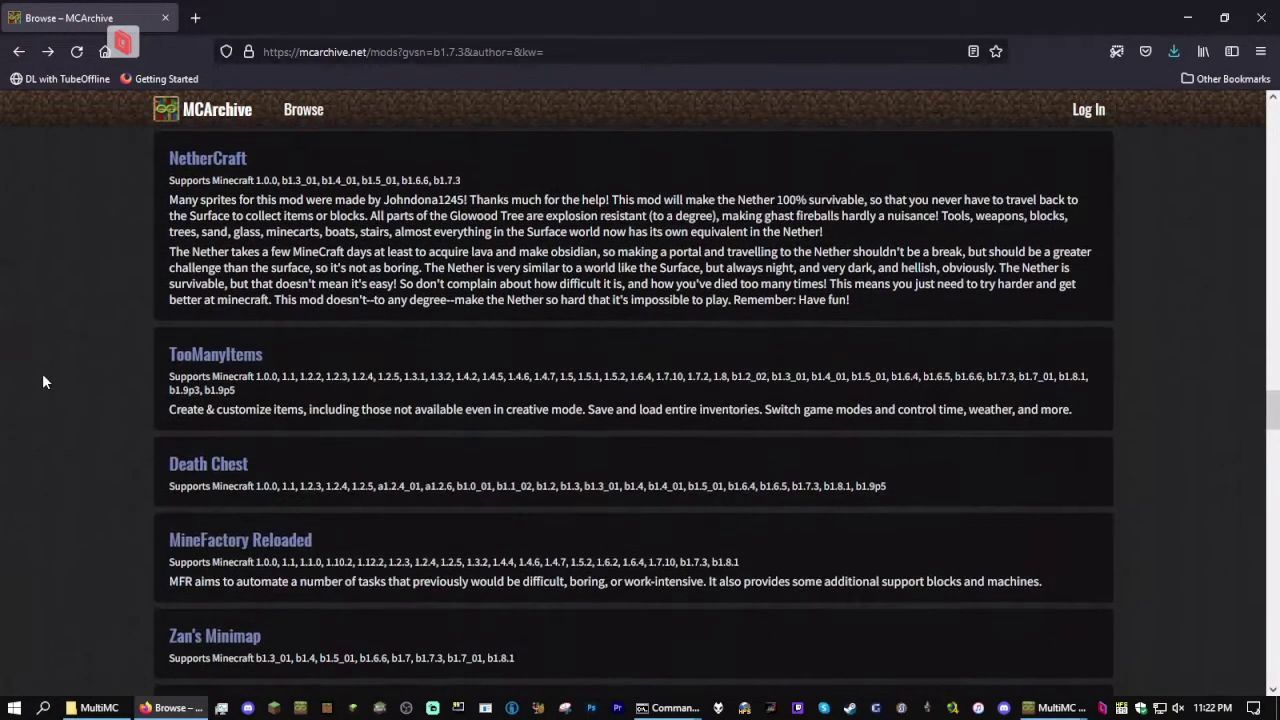
- Download TooManyItems2011_07_01.zip, then return to and scroll the b1.7.3 mod list
left_click(203, 300)
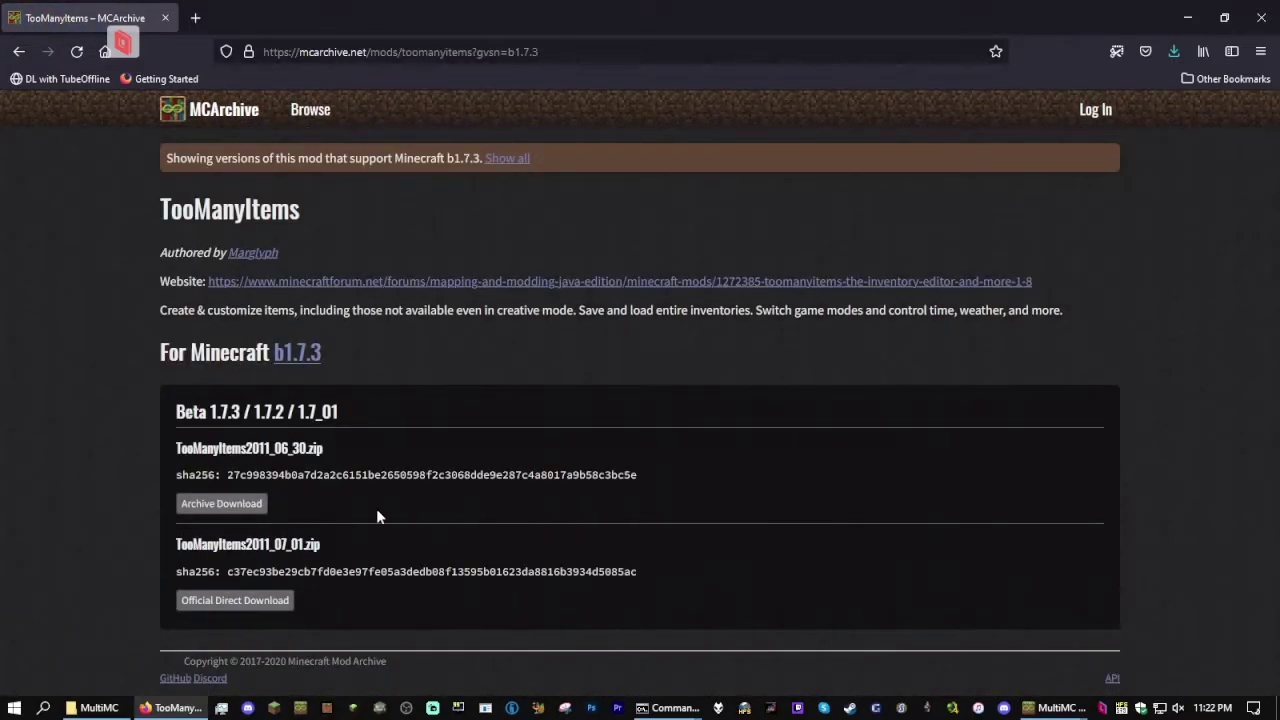
left_click(260, 606)
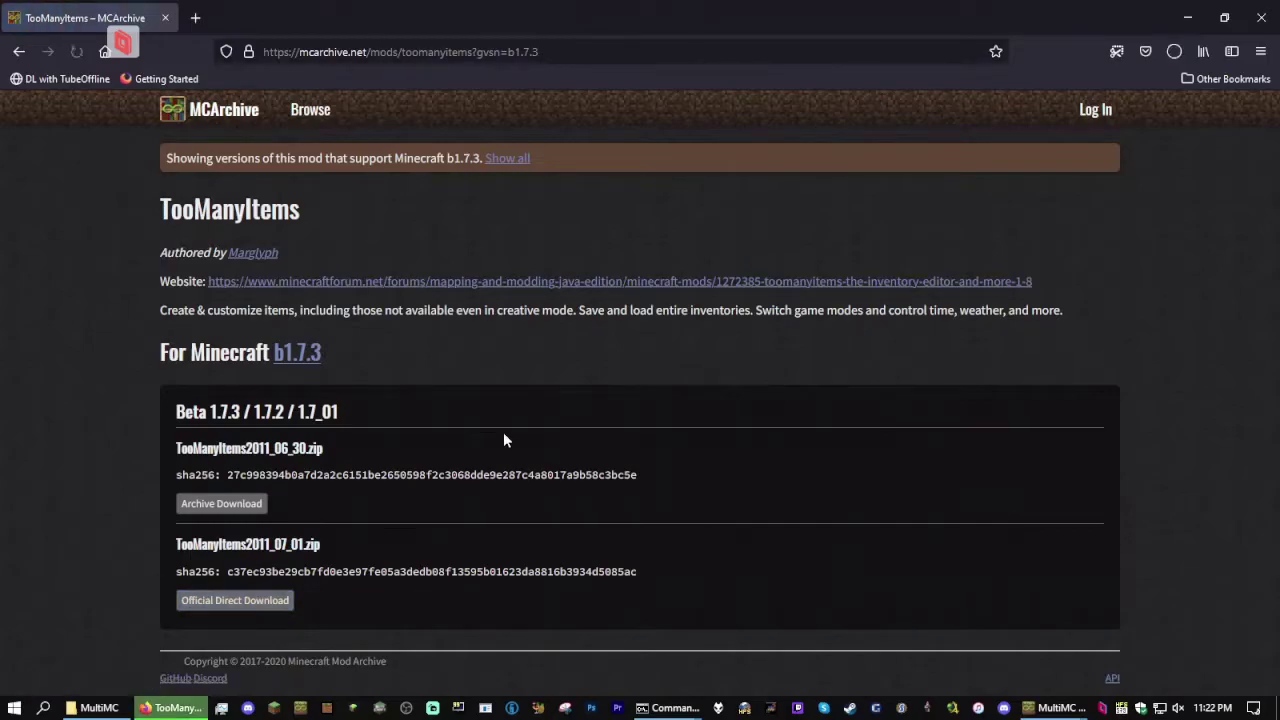
left_click(16, 50)
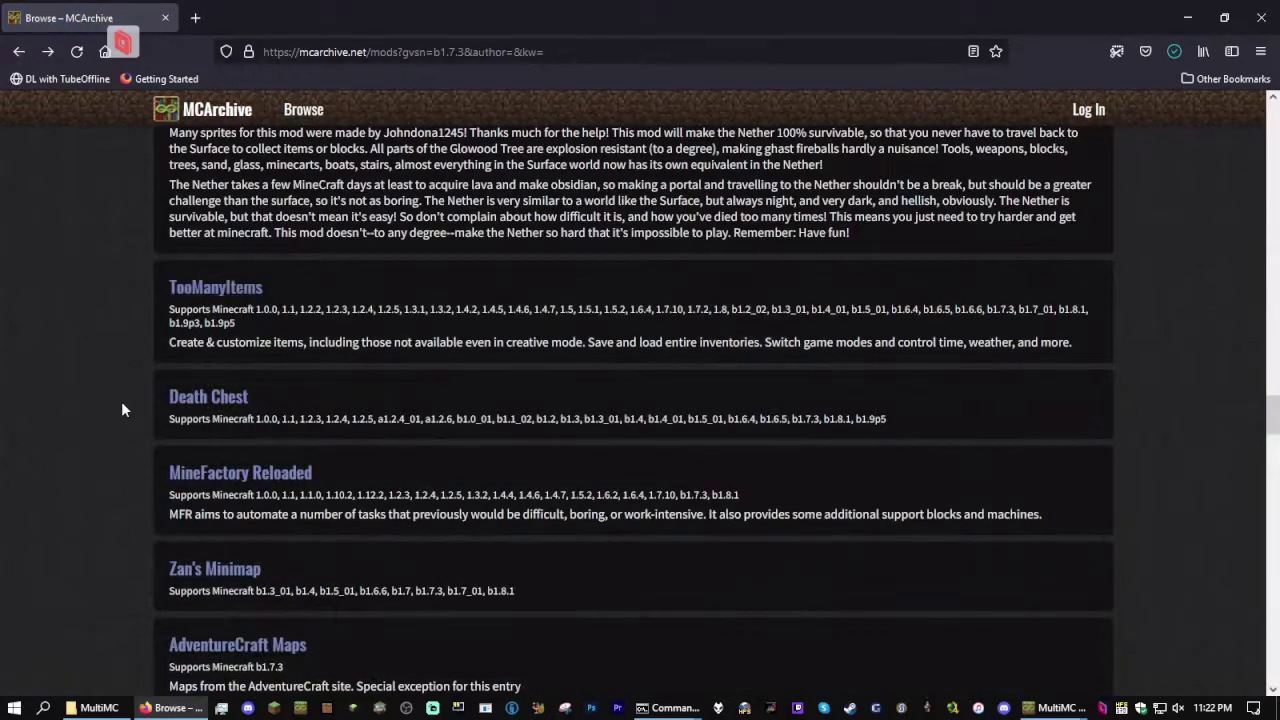
scroll(121, 401, "down", 7)
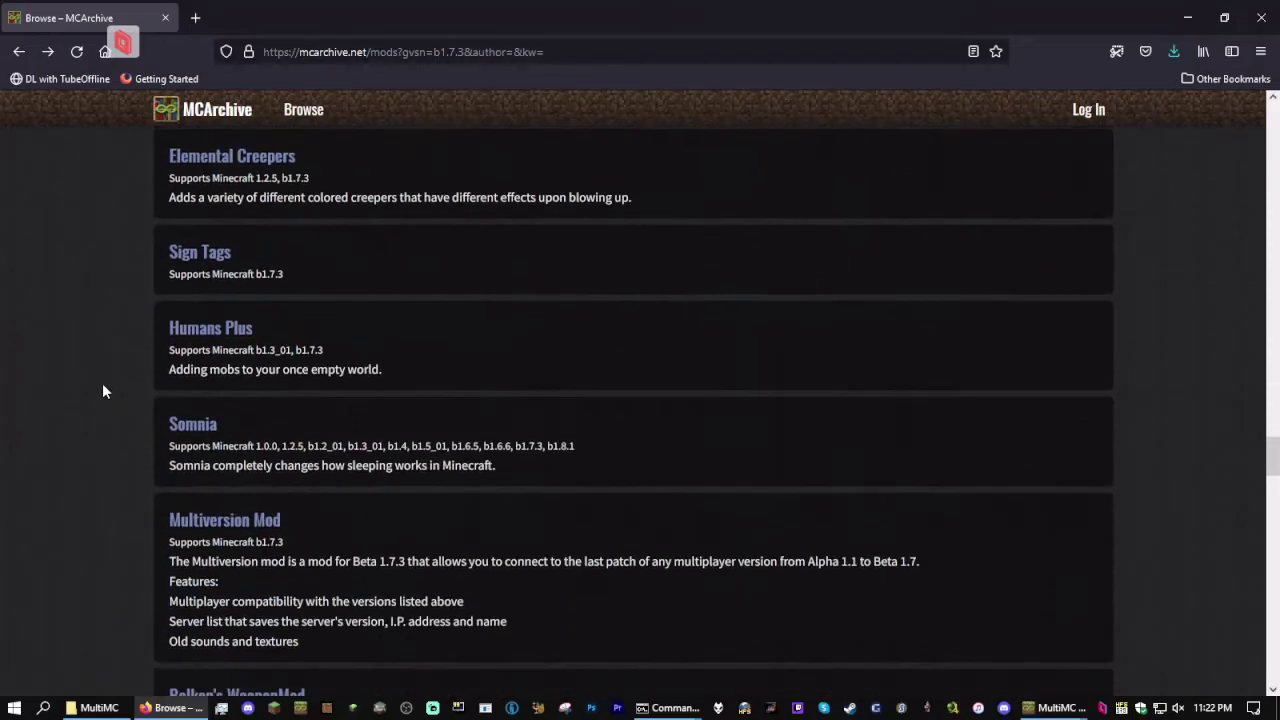
scroll(102, 384, "down", 9)
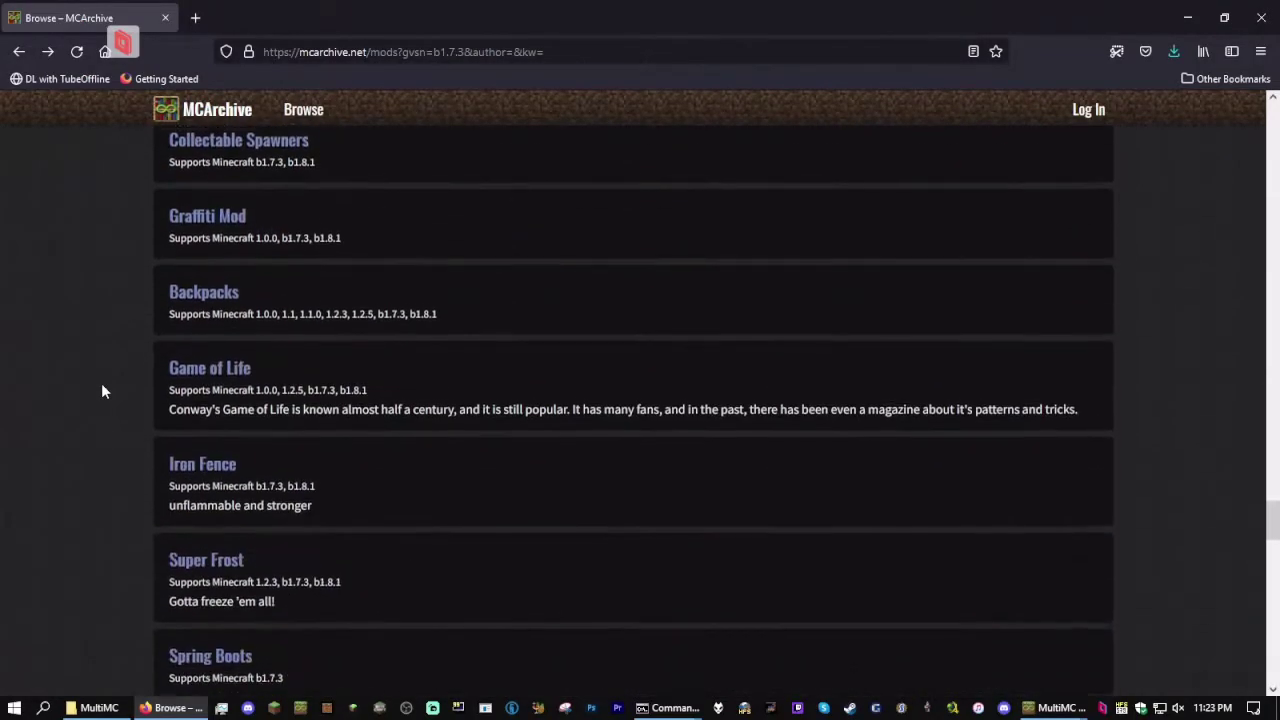
scroll(102, 385, "down", 9)
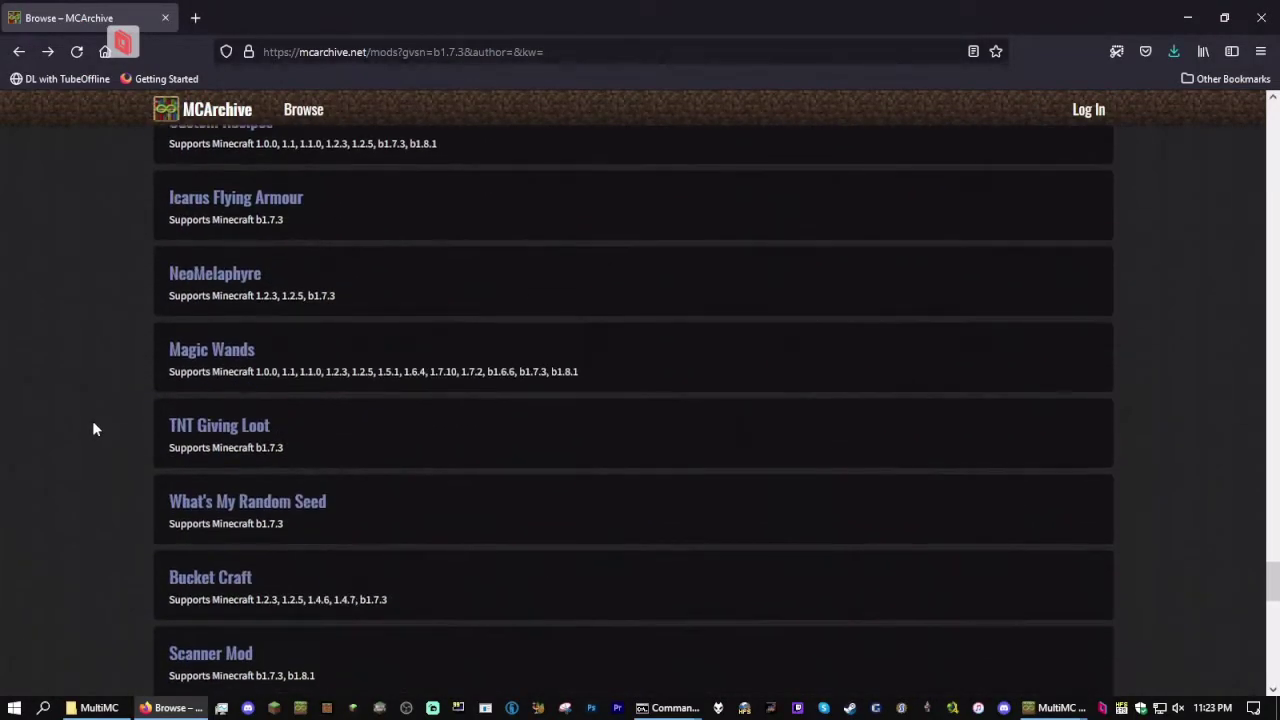
scroll(92, 429, "down", 15)
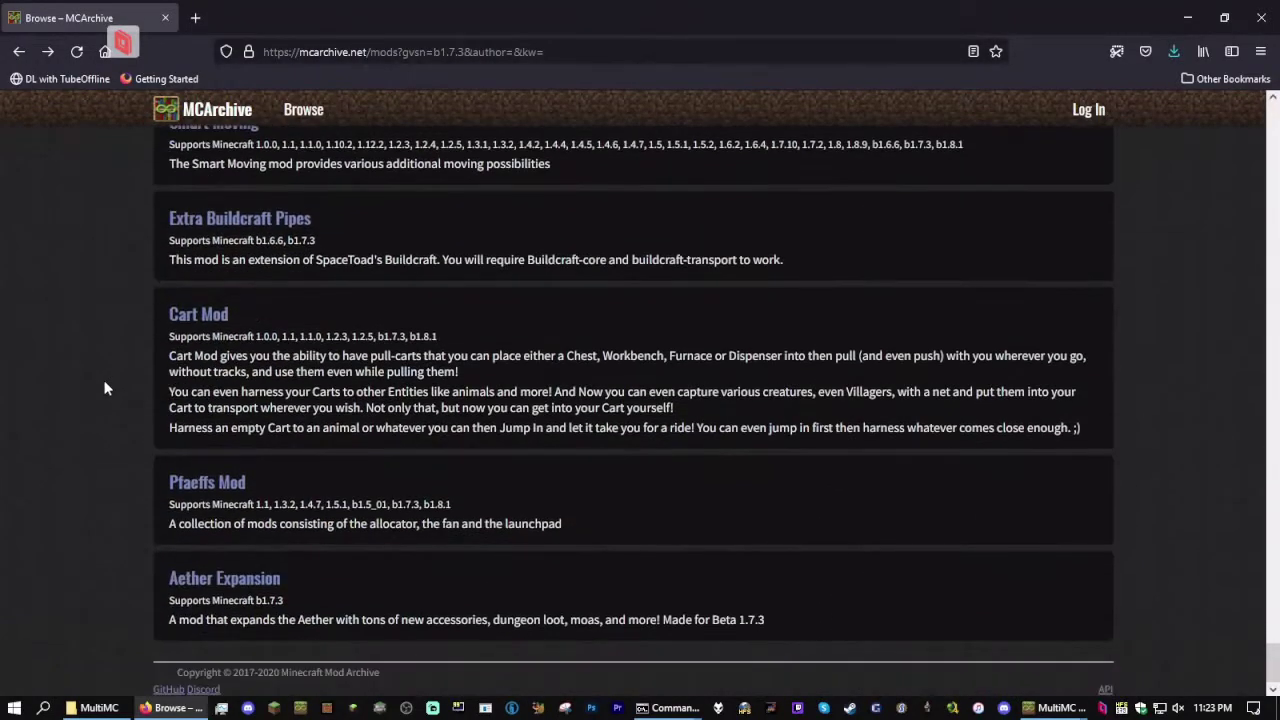
- Open the Downloads folder from Firefox's downloads library, close the browser, and arrange the windows
left_click(1174, 51)
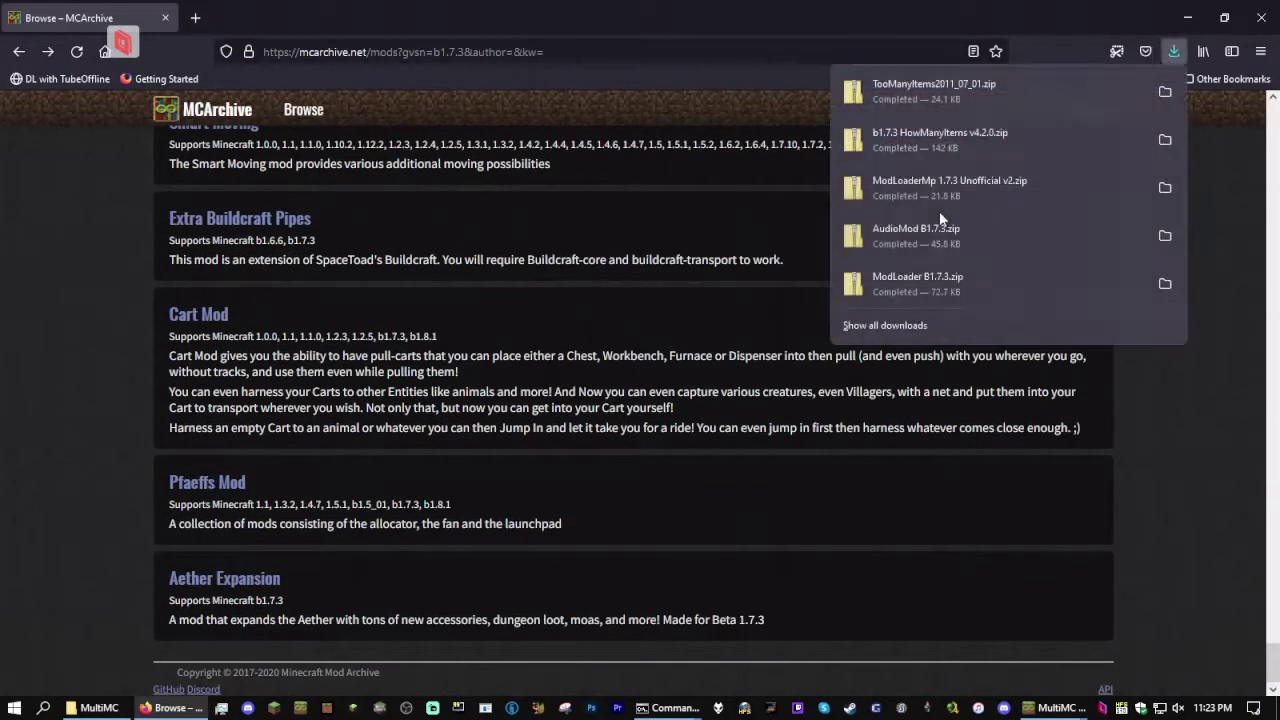
left_click(923, 318)
left_click(1261, 24)
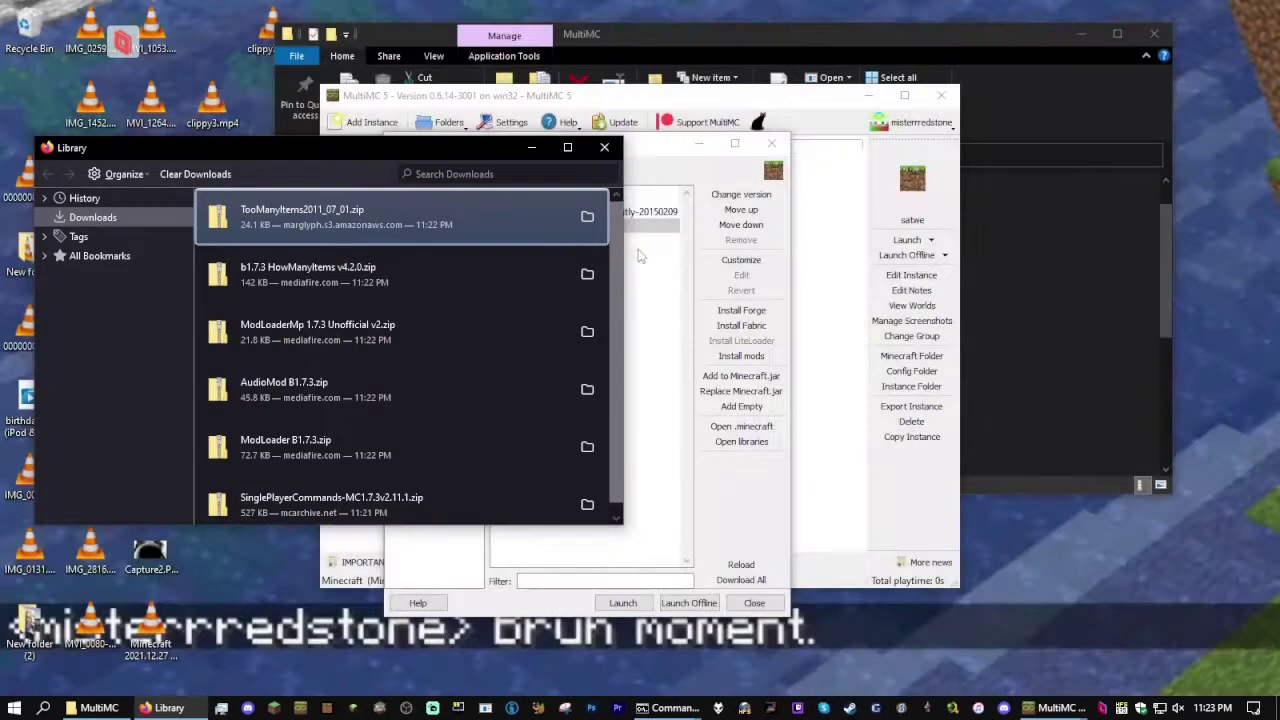
left_click(587, 216)
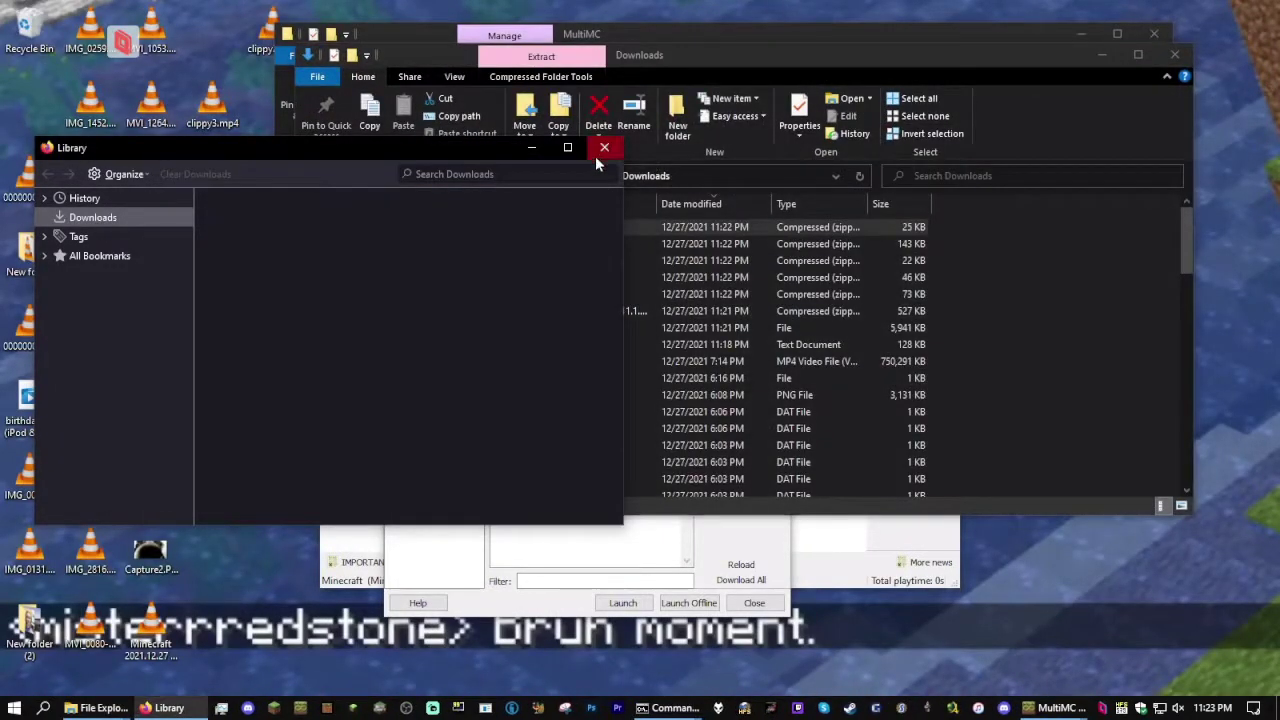
left_click(604, 147)
left_click_drag(906, 66, 1049, 54)
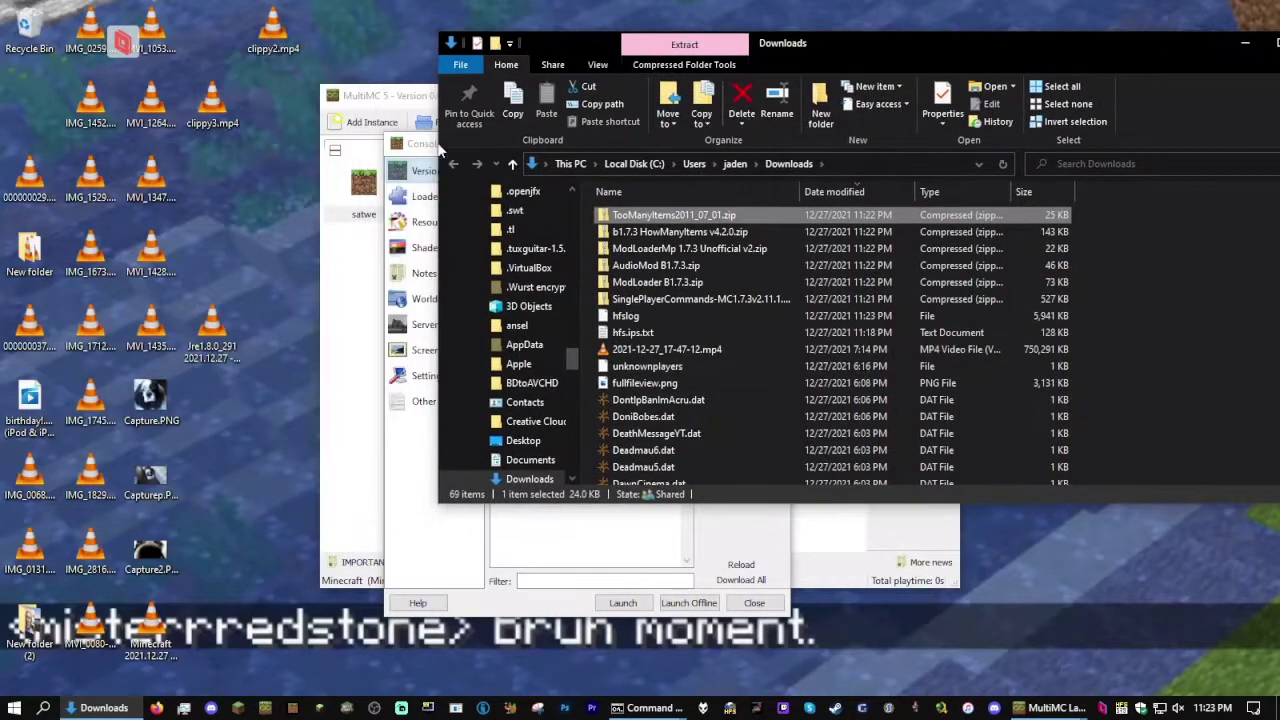
mouse_move(432, 148)
left_mouse_down()
mouse_move(185, 83)
mouse_move(66, 94)
left_mouse_up()
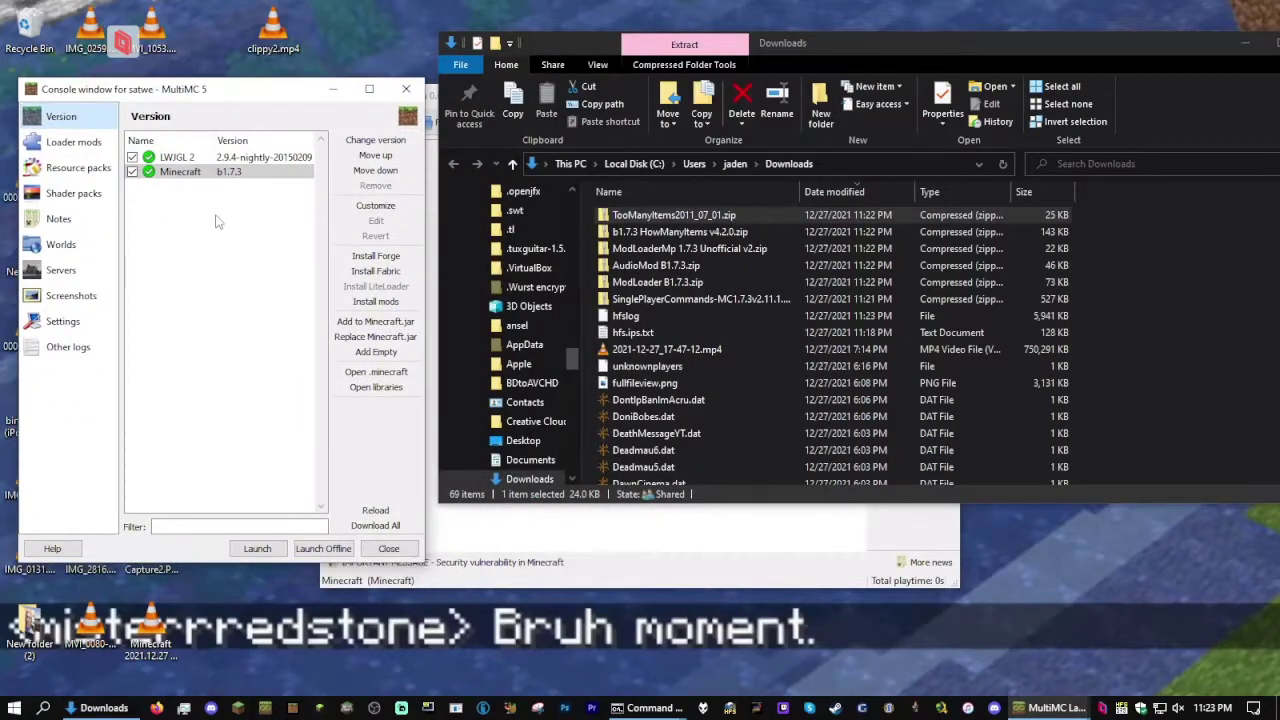
- Move the six mod zips from Downloads onto the desktop and close the Downloads window
left_click(181, 259)
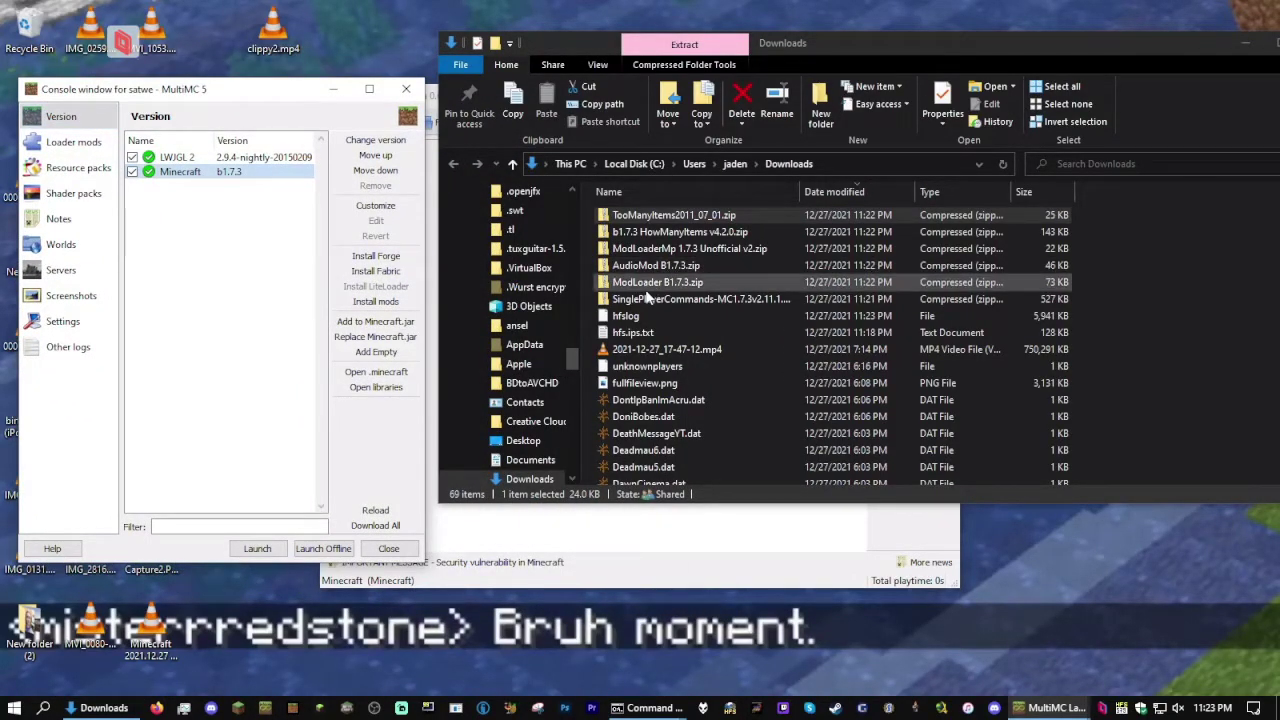
left_click(668, 300, "shift")
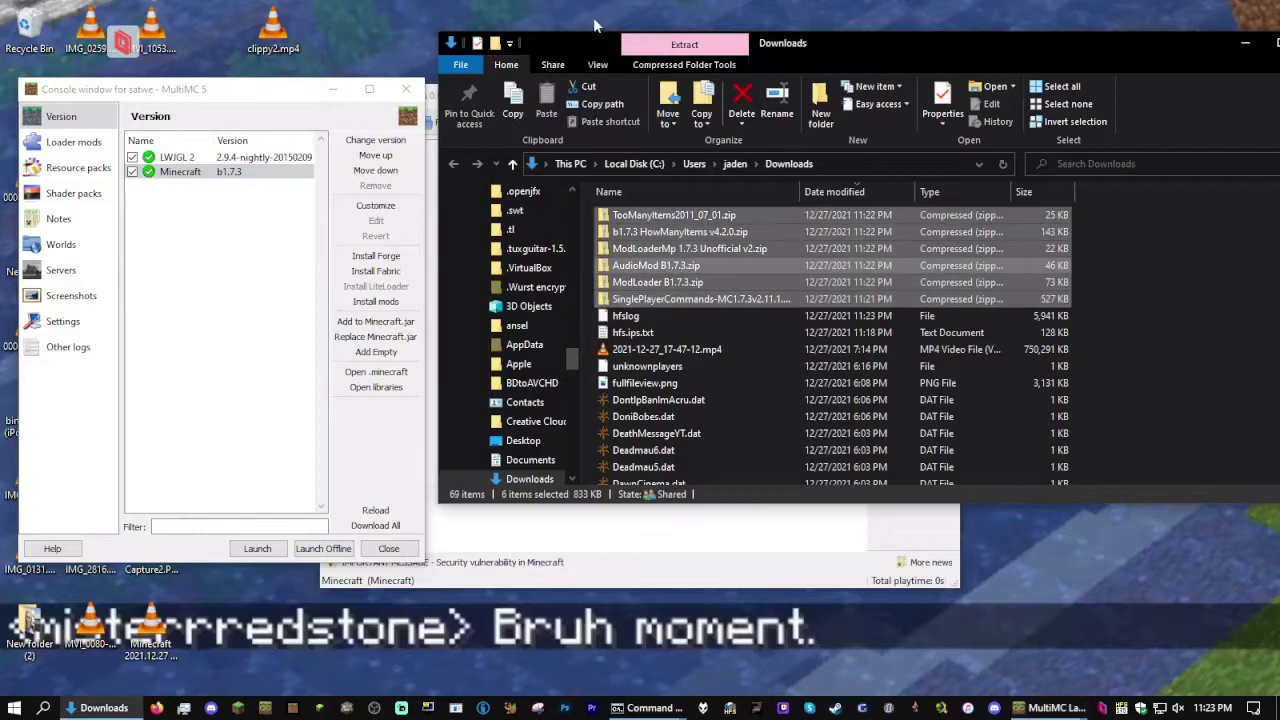
left_click(594, 25)
key("ctrl+v")
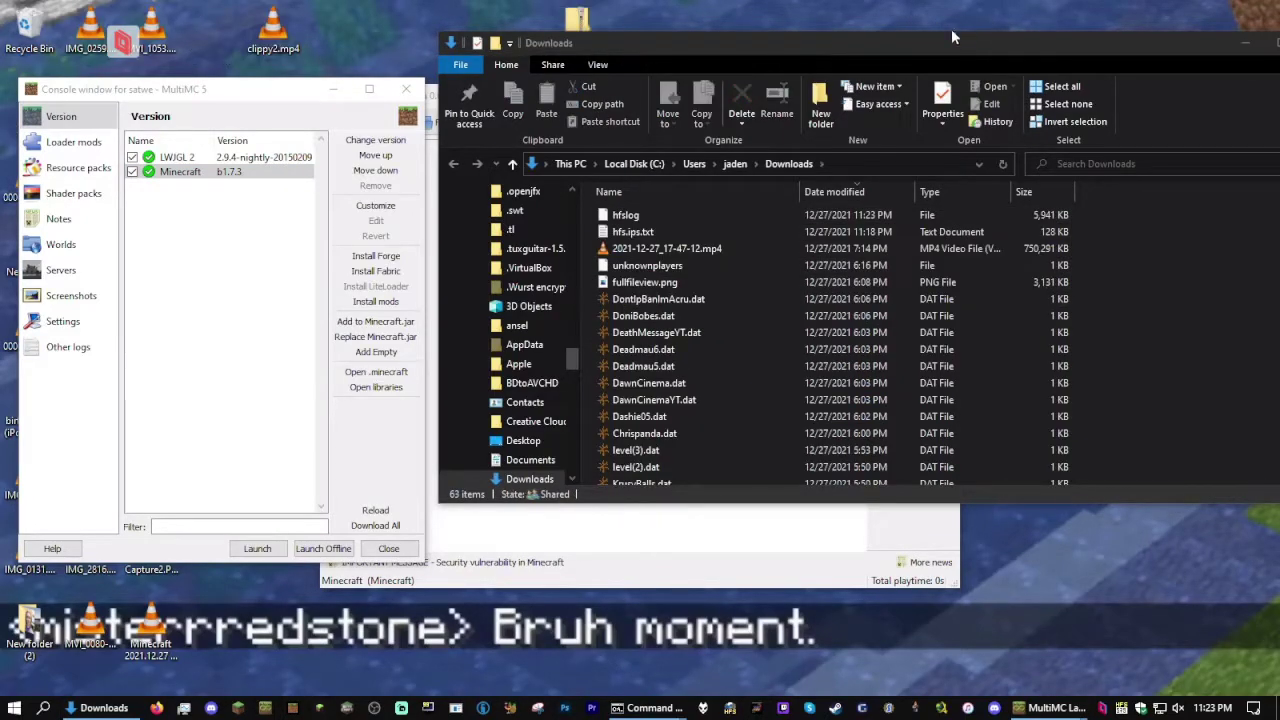
left_click(951, 36)
left_click_drag(1021, 53, 878, 46)
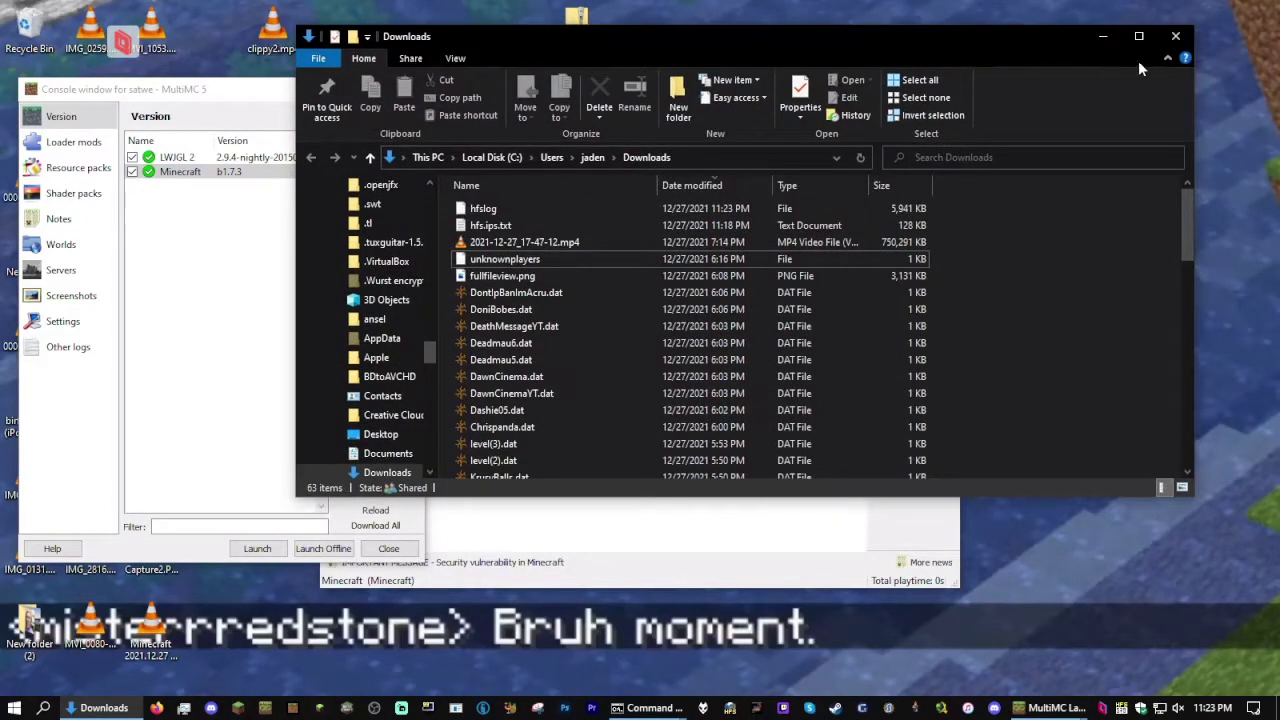
left_click(1176, 36)
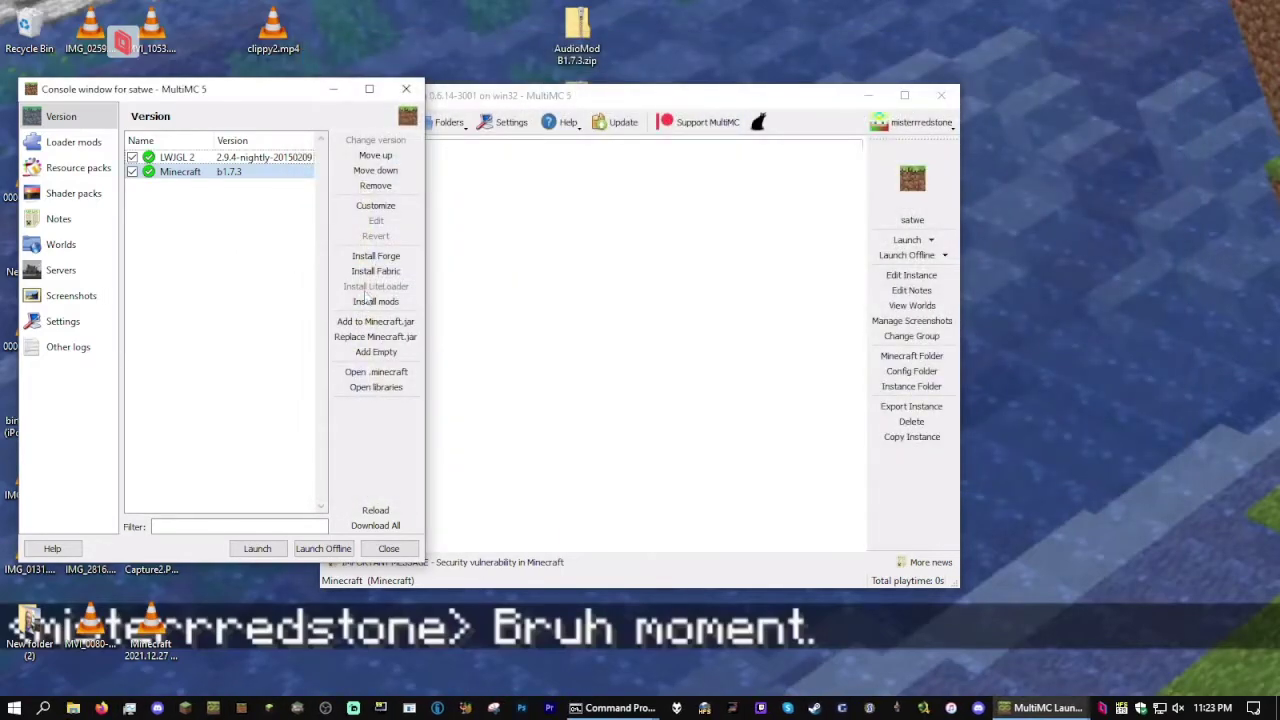
- Open the Add to Minecraft.jar file picker and browse to the Desktop folder
left_click(925, 80)
left_click(262, 312)
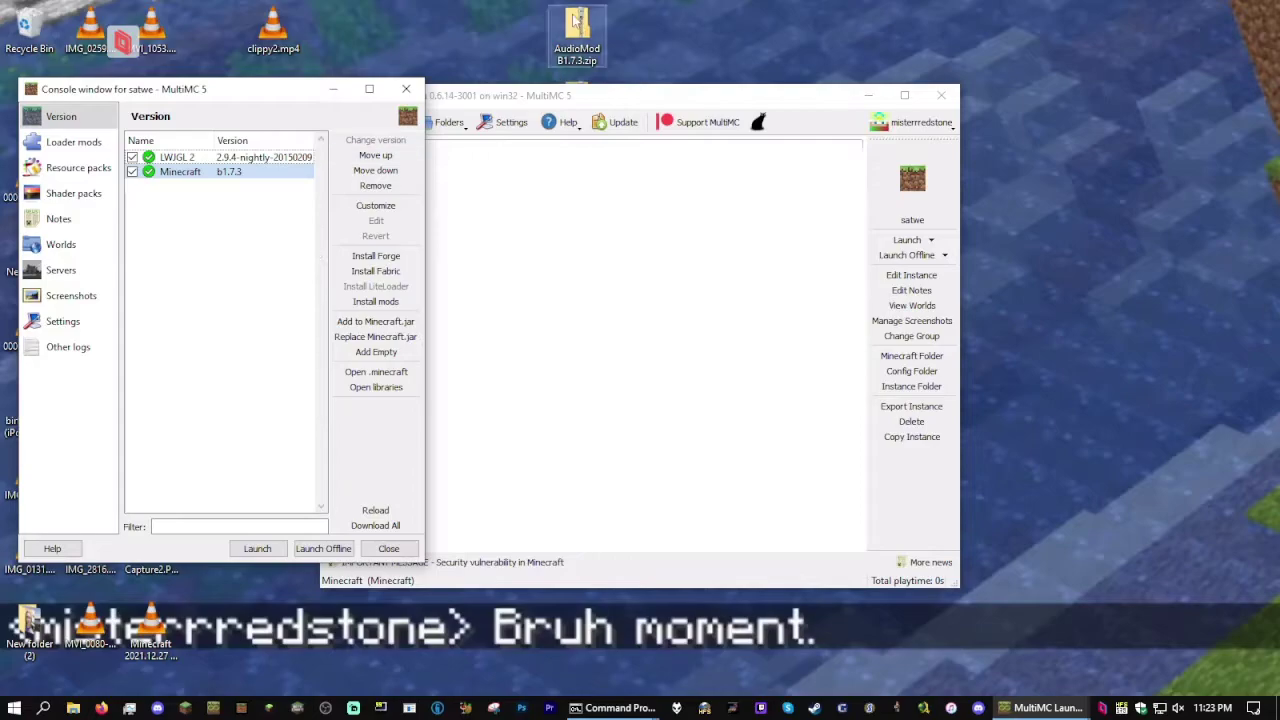
left_click(380, 322)
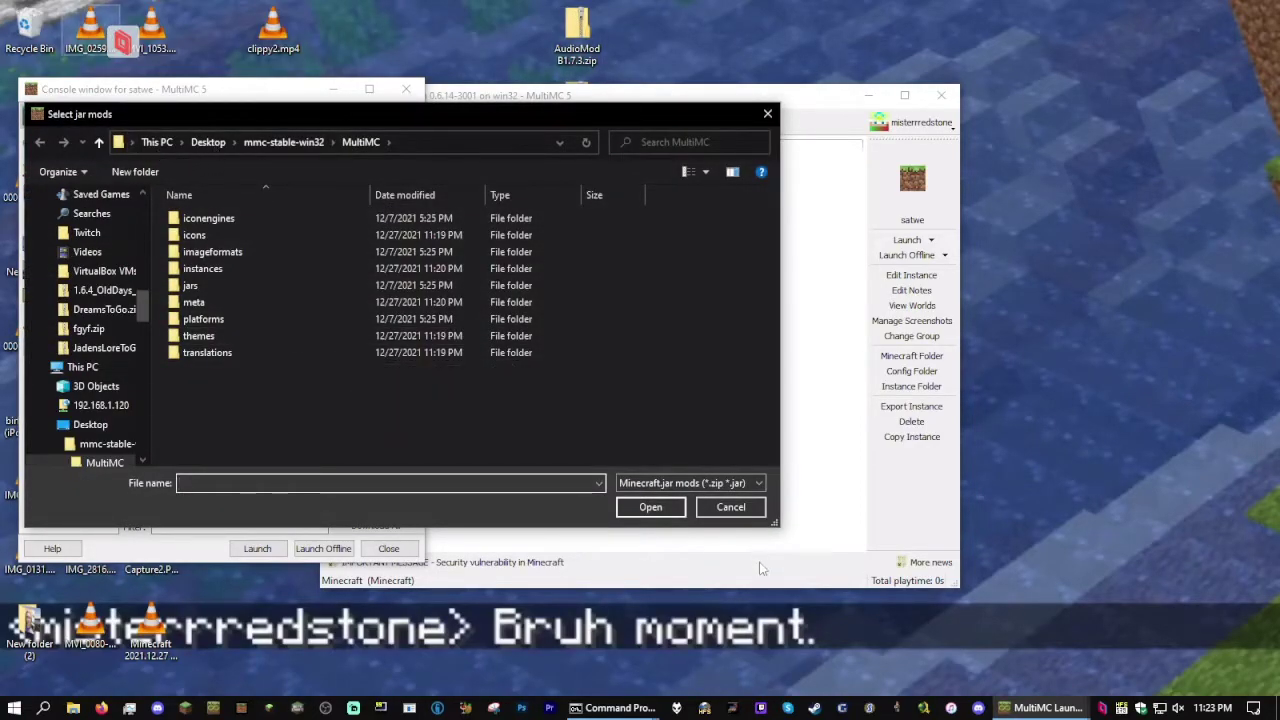
left_click(731, 507)
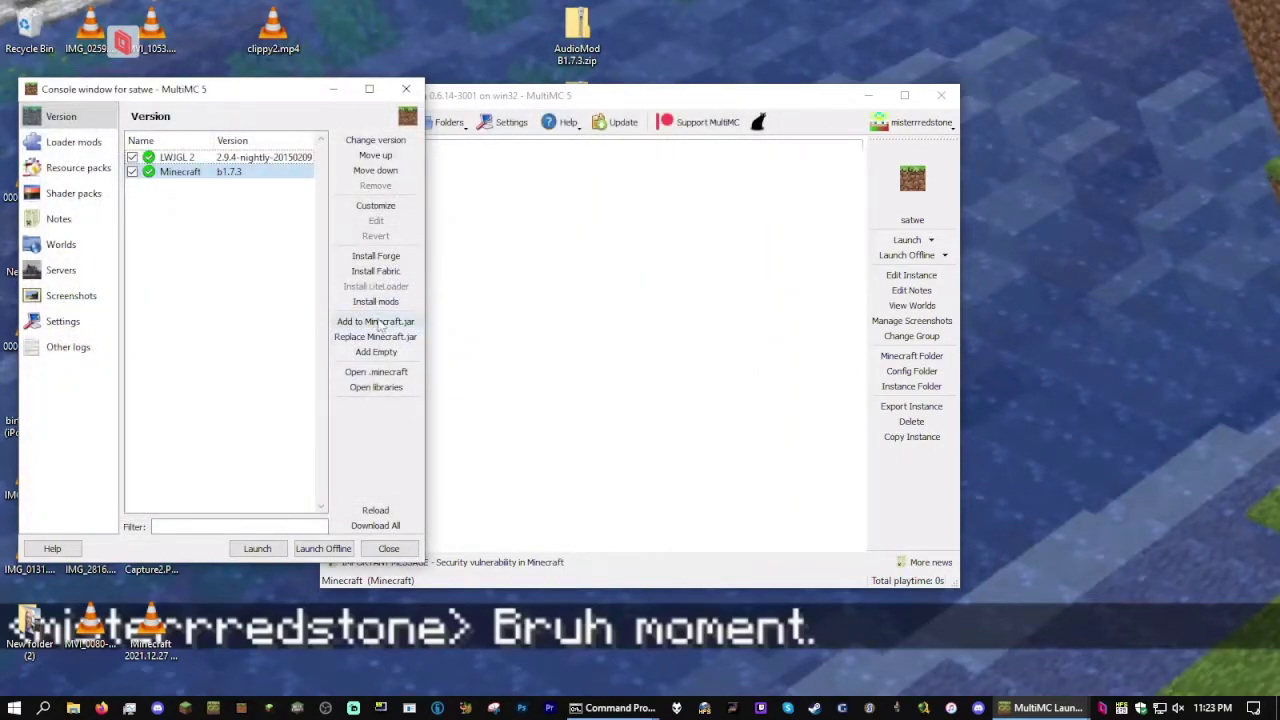
left_click(380, 322)
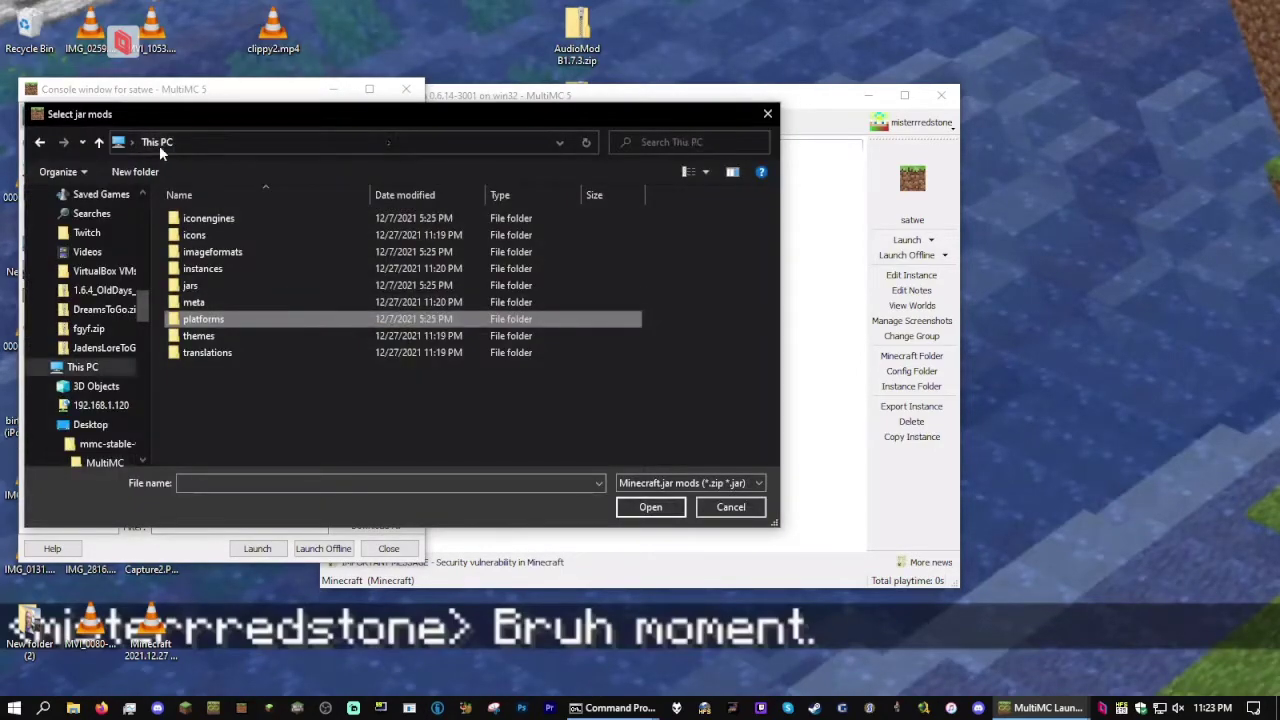
left_click(157, 142)
double_click(443, 277)
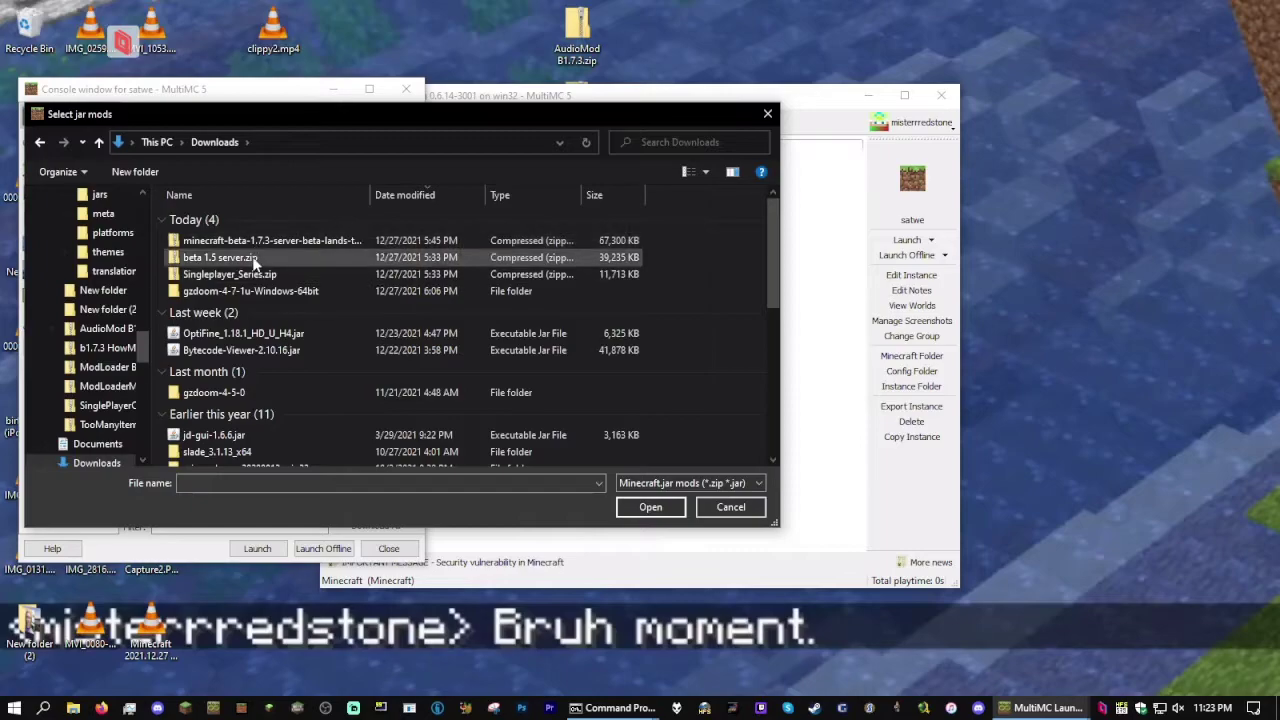
left_click(157, 142)
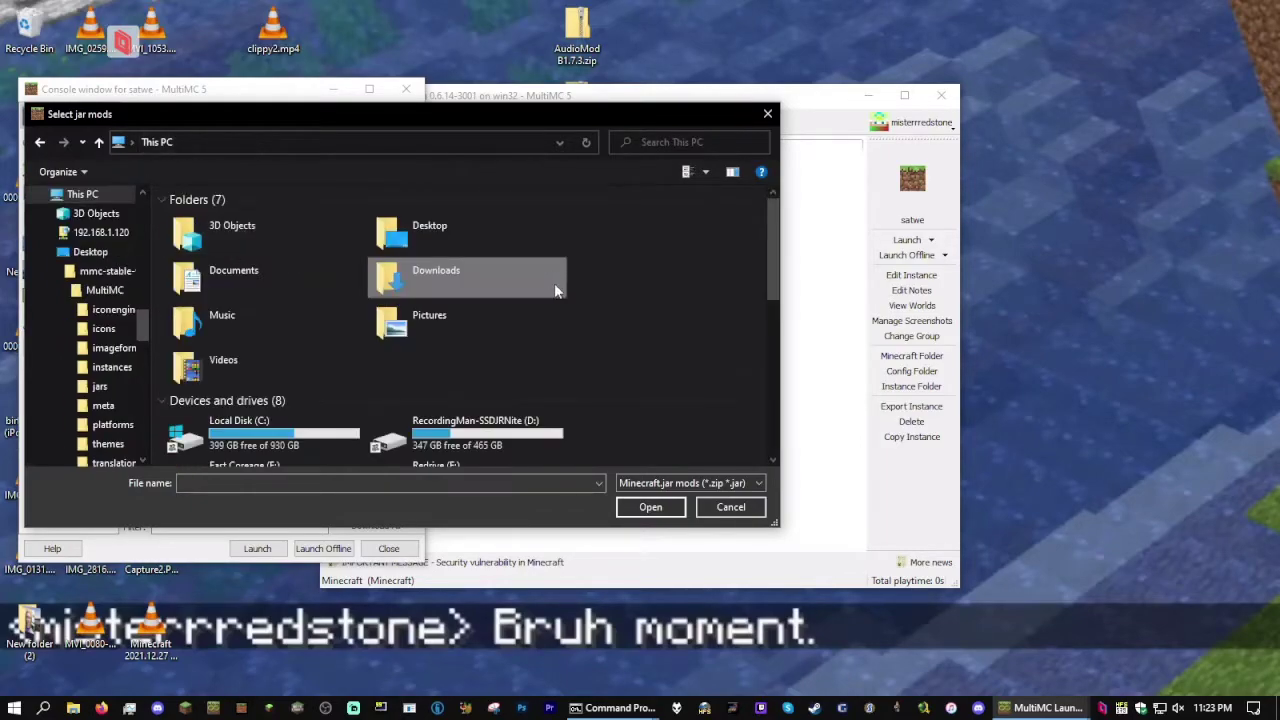
double_click(538, 245)
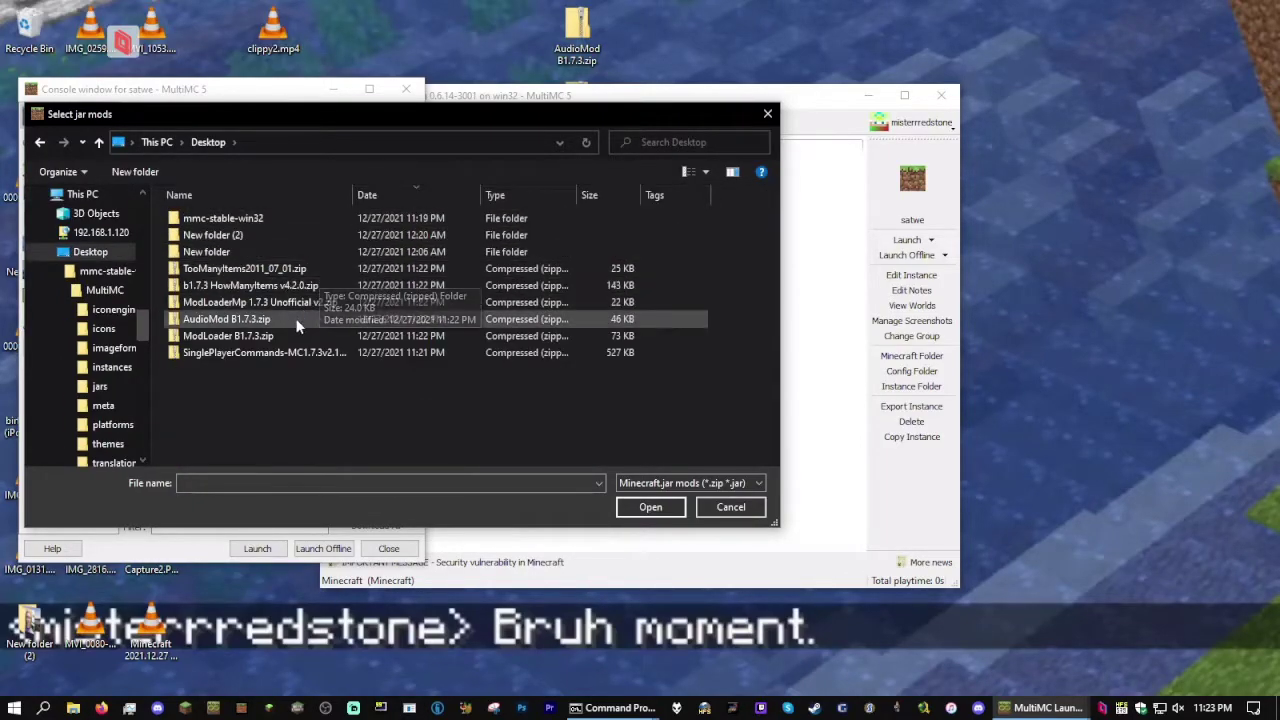
- Add the ModLoader, AudioMod, ModLoaderMp, TooManyItems and SinglePlayerCommands zips as jar mods
left_click(280, 343)
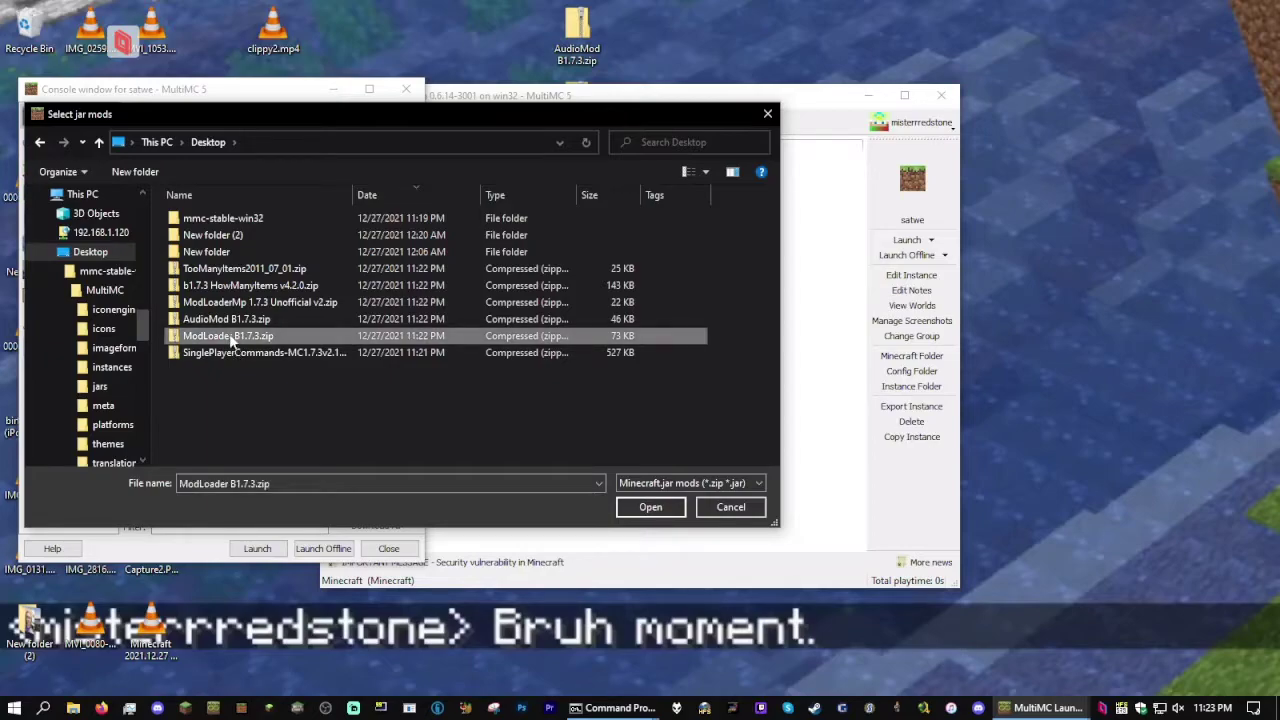
left_click(253, 320, "ctrl")
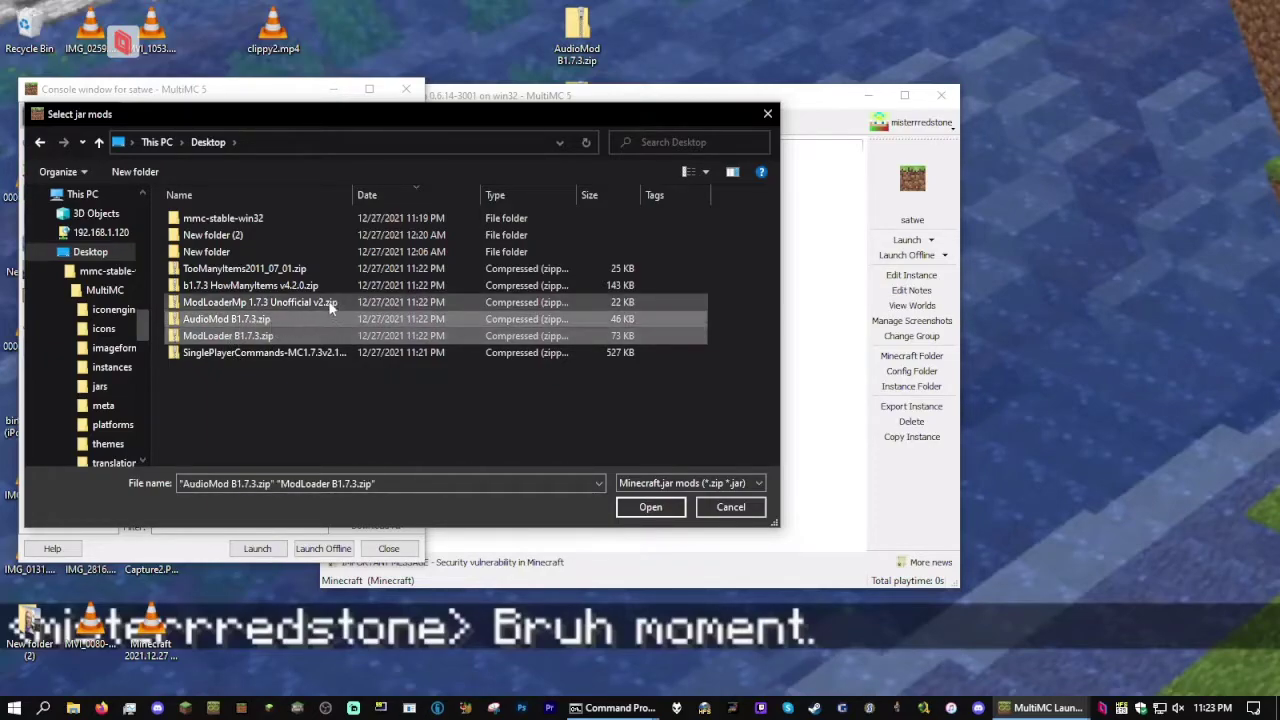
left_click(330, 305, "ctrl")
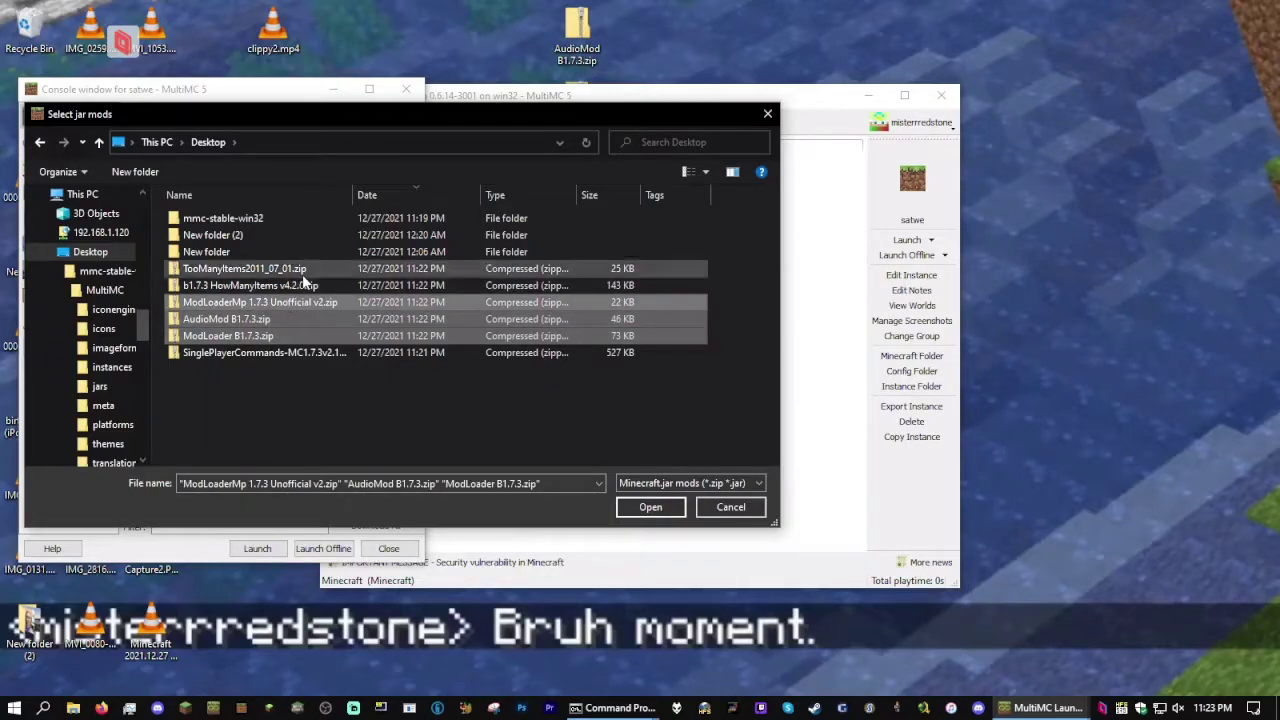
left_click(300, 270, "ctrl")
left_click(247, 355, "ctrl")
key("Return")
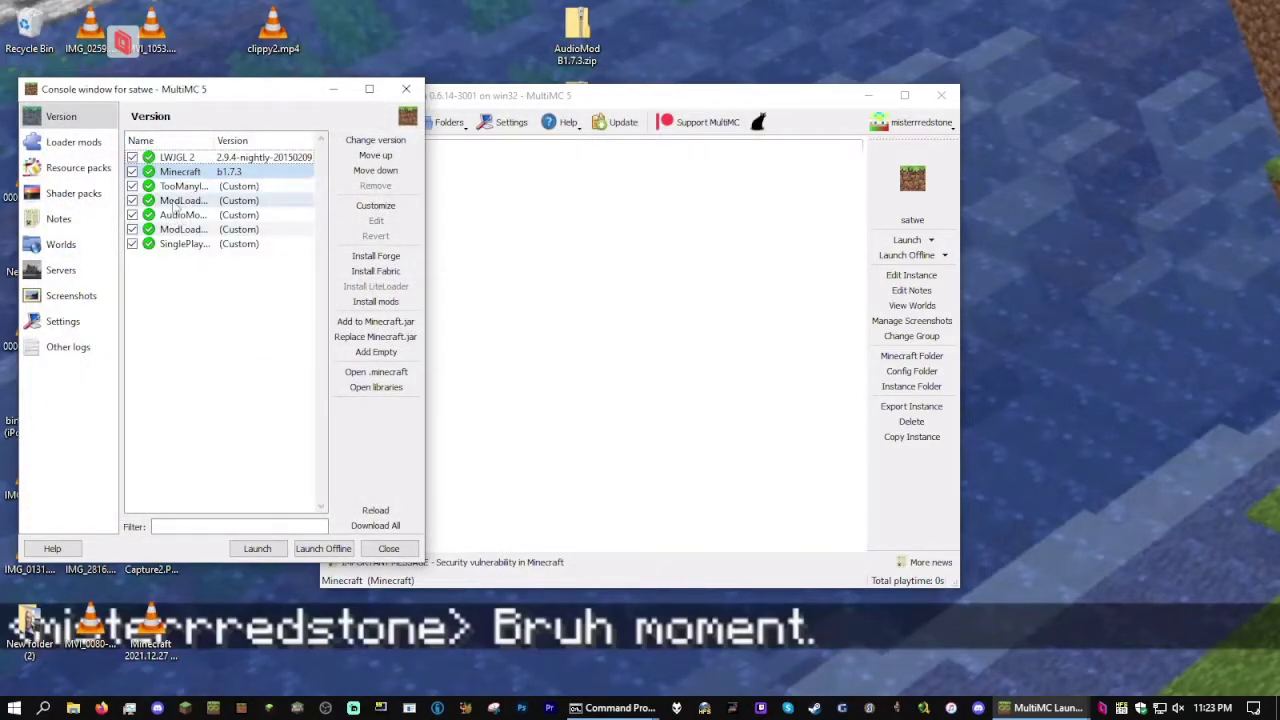
- Widen the console and move ModLoader B1.7.3 to the top of the jar mods
left_click(226, 190)
key("End")
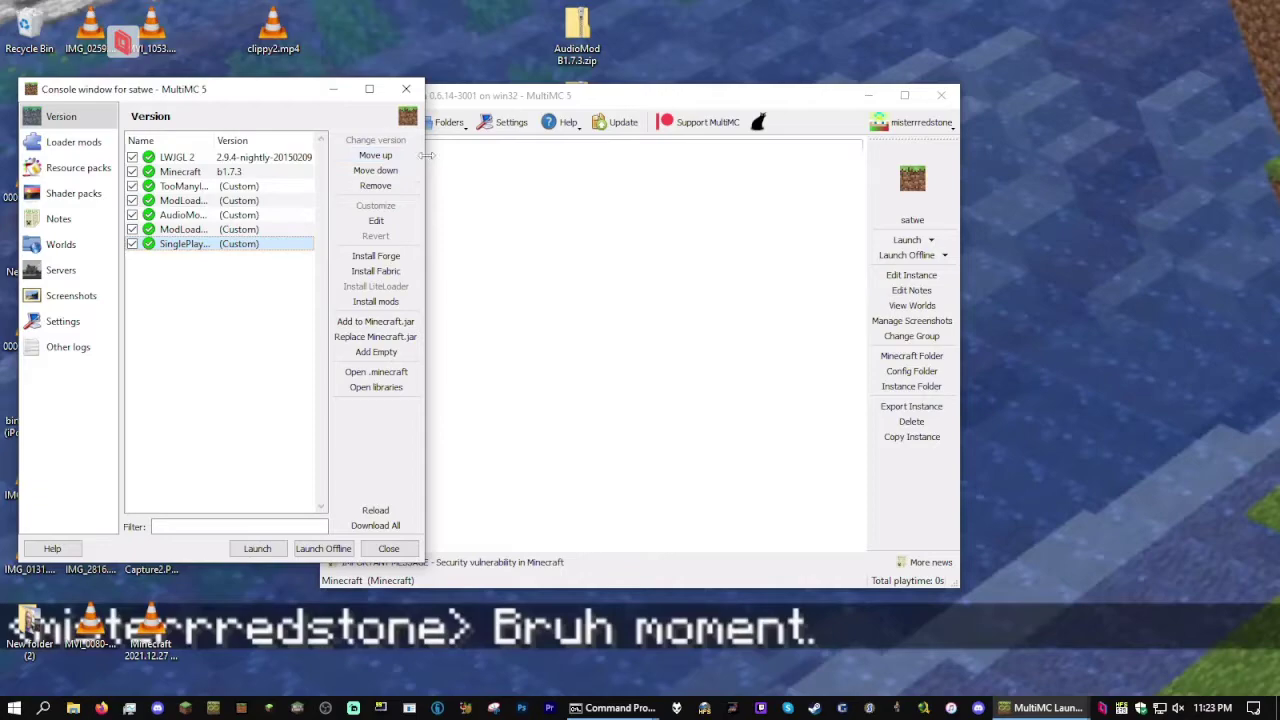
left_click_drag(426, 155, 779, 155)
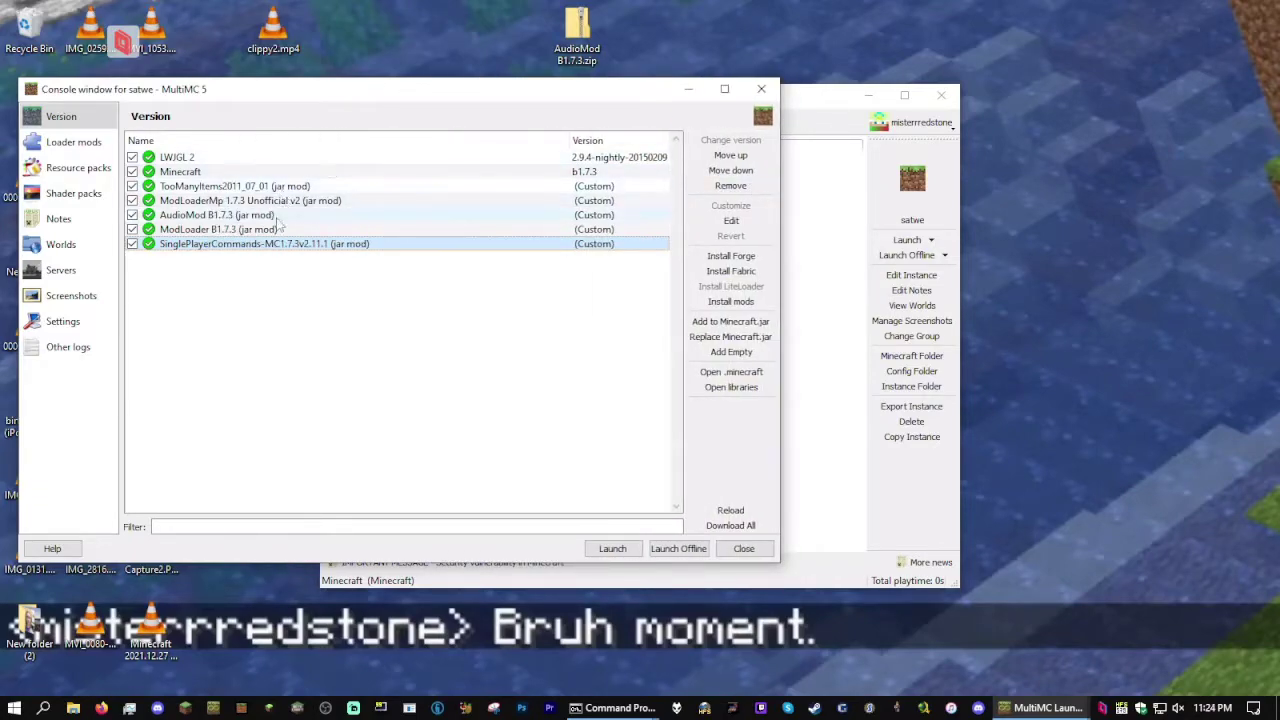
left_click(271, 229)
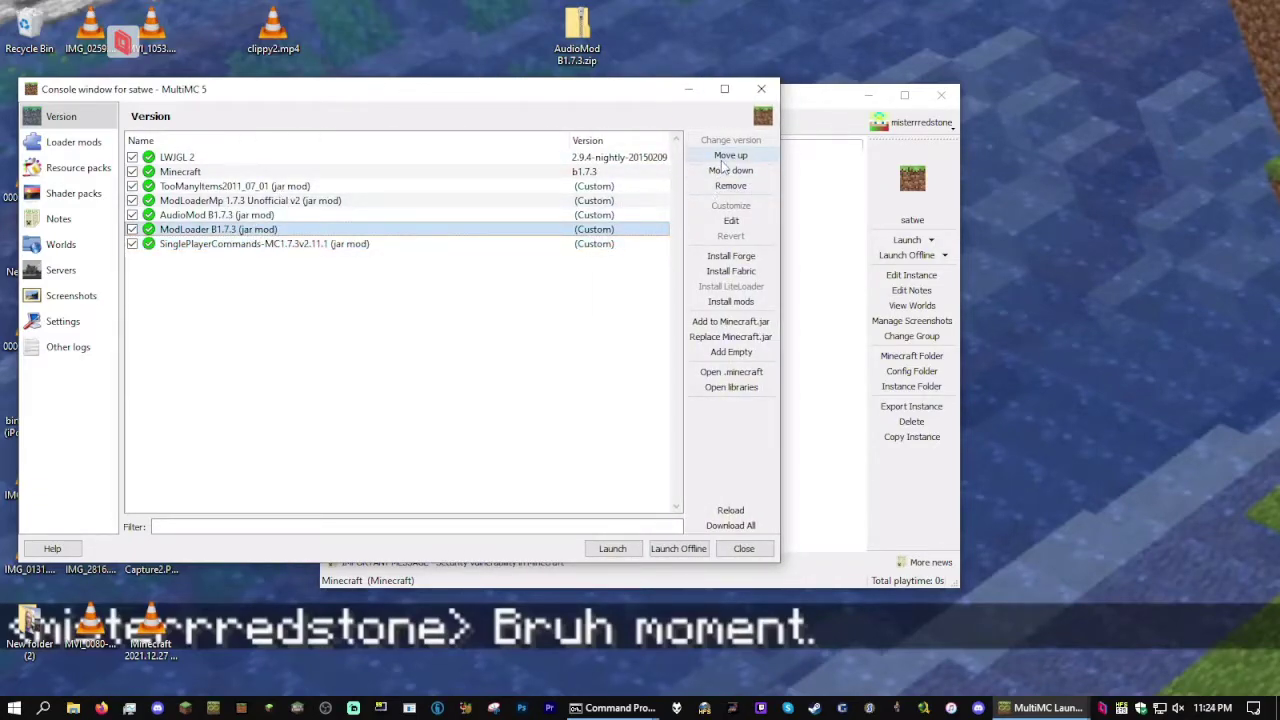
left_click(724, 158)
left_click(724, 158)
left_click(724, 158)
- Move AudioMod up beneath ModLoader and remove ModLoaderMp 1.7.3 Unofficial v2
left_click(281, 216)
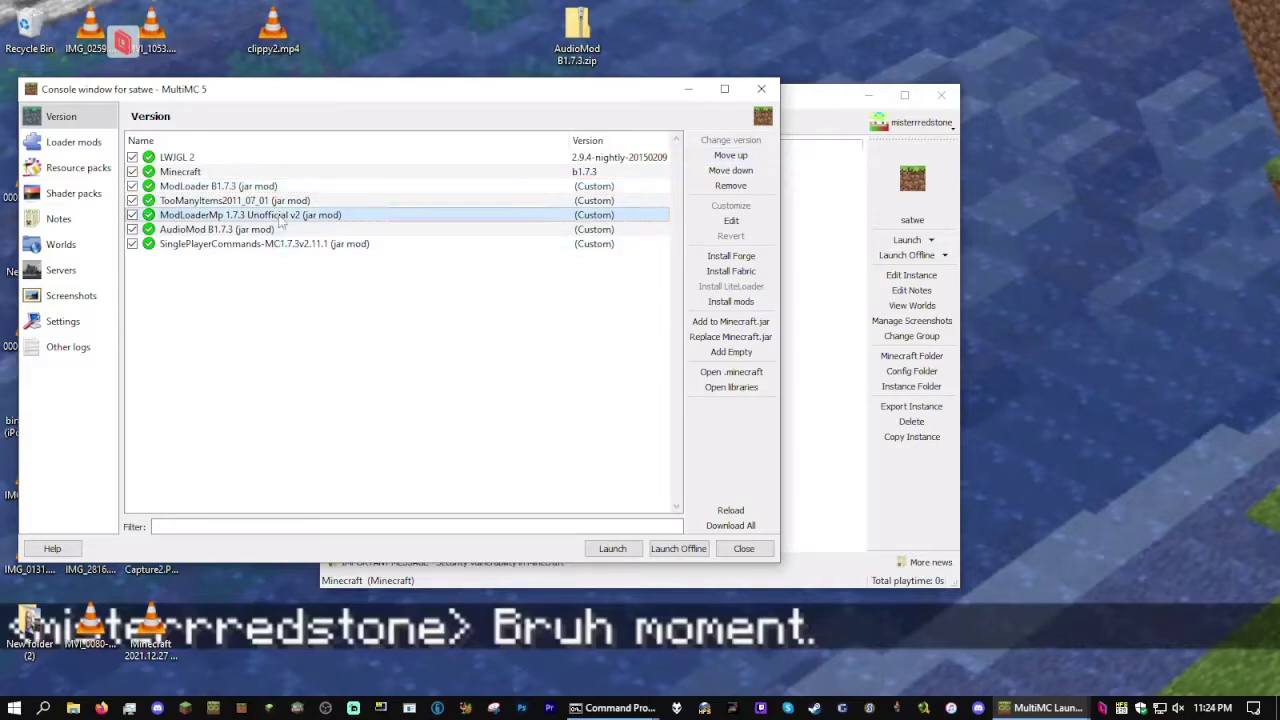
left_click(712, 157)
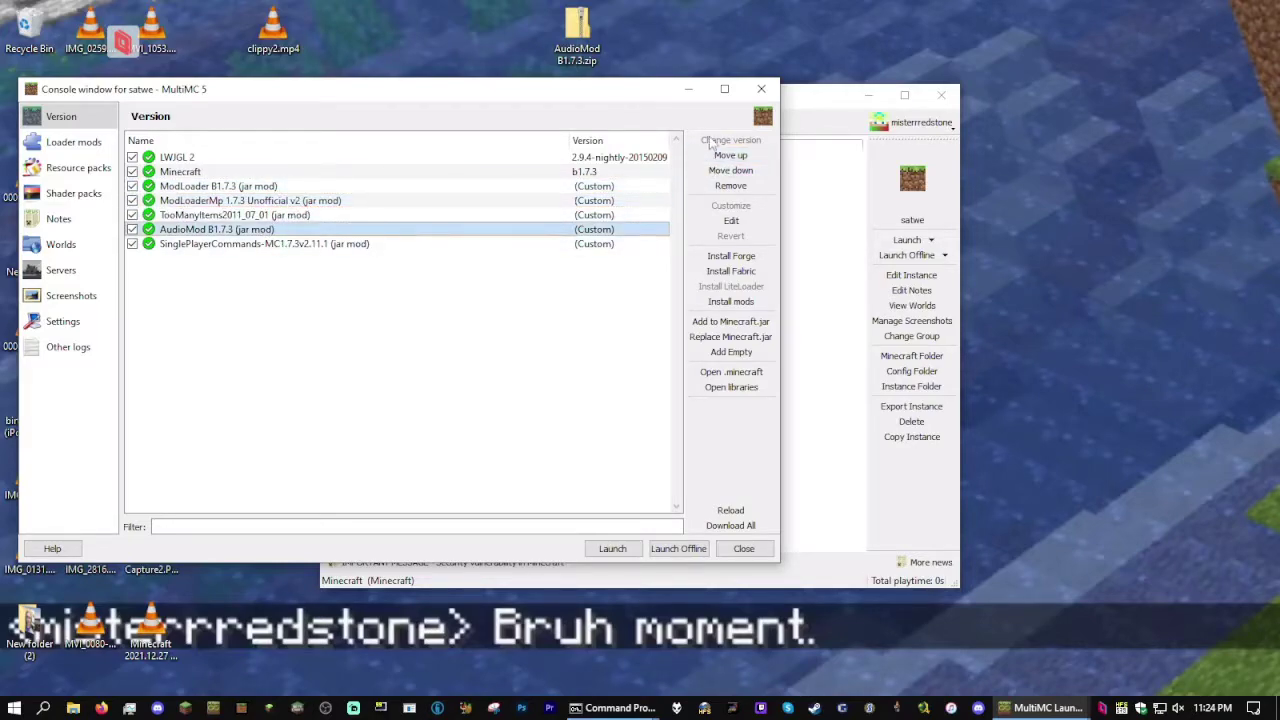
left_click(699, 157)
left_click(699, 157)
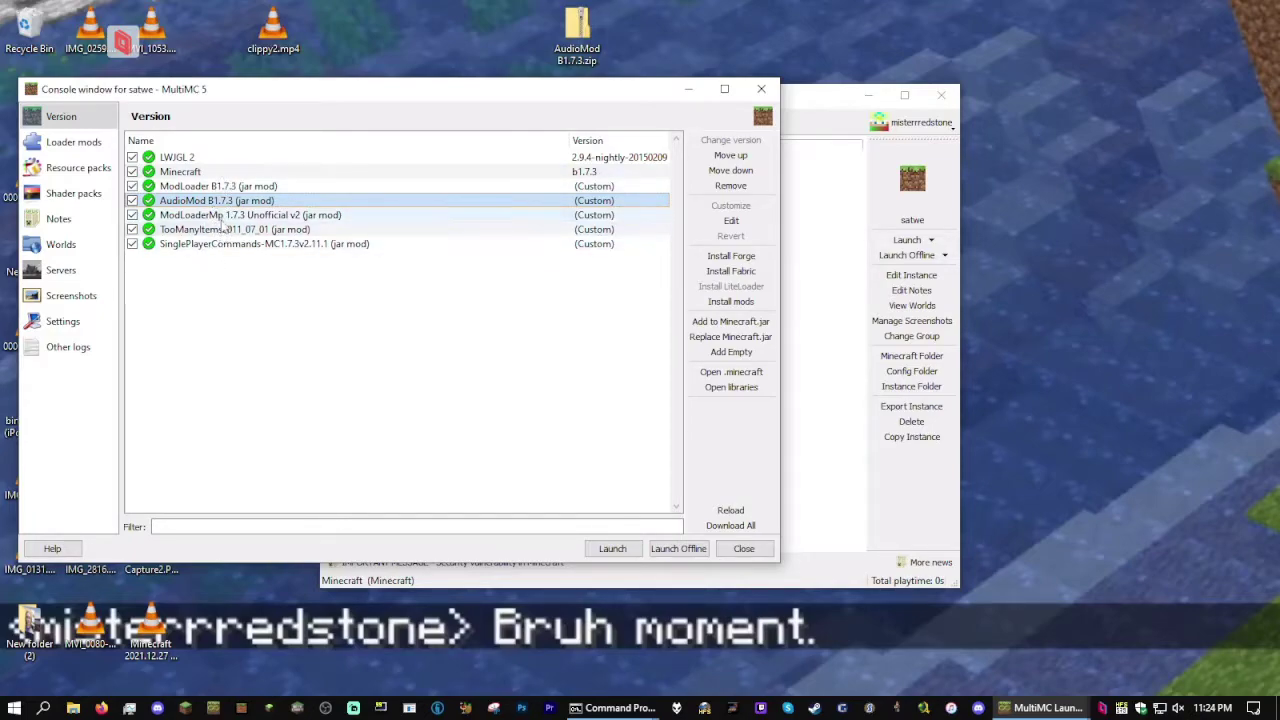
left_click(222, 217)
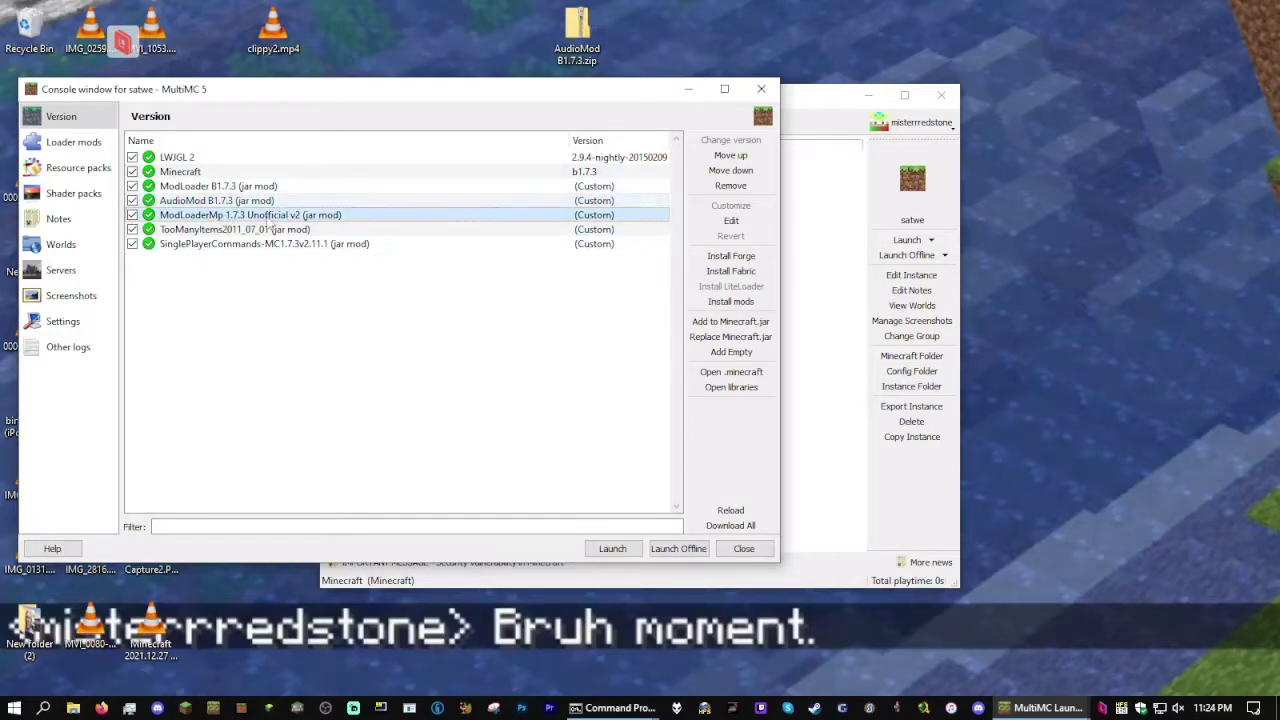
left_click(728, 189)
- Launch the satwe instance with its jar mods into Minecraft Beta 1.7.3
left_click(248, 230)
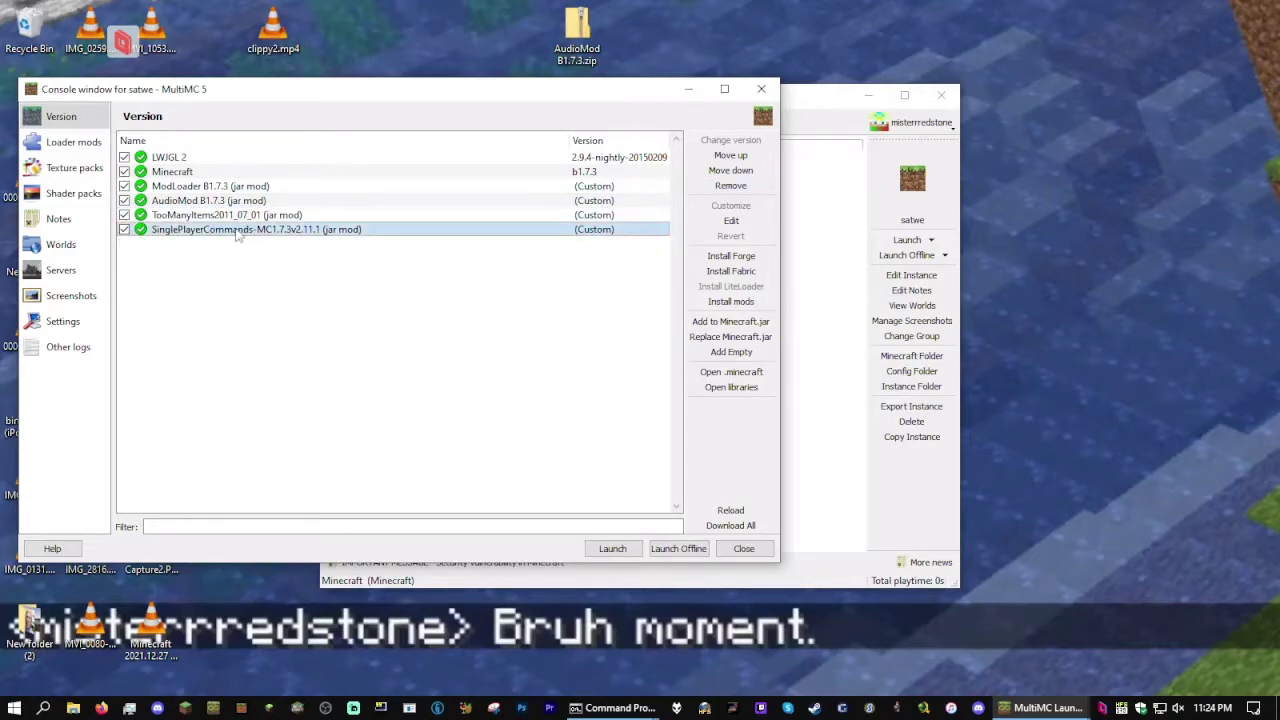
left_click(616, 556)
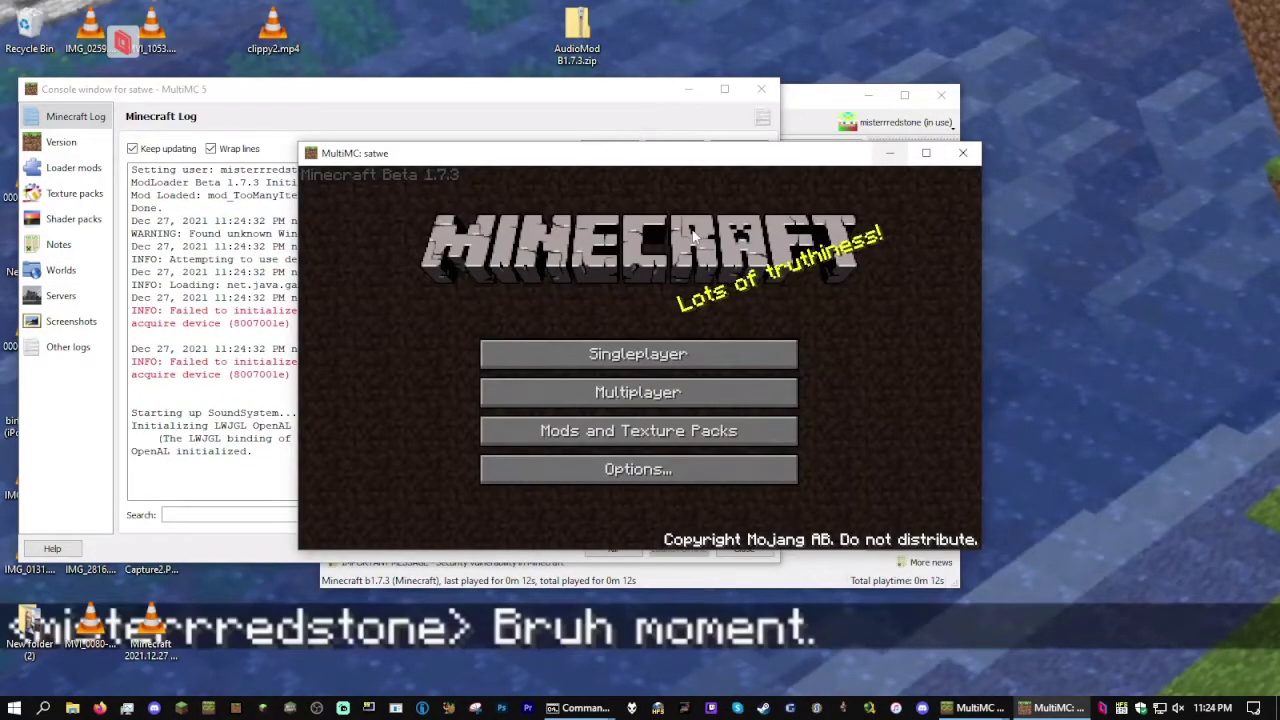
- Maximize the game and raise mouse sensitivity to 190% in options
left_click(926, 154)
left_click(655, 494)
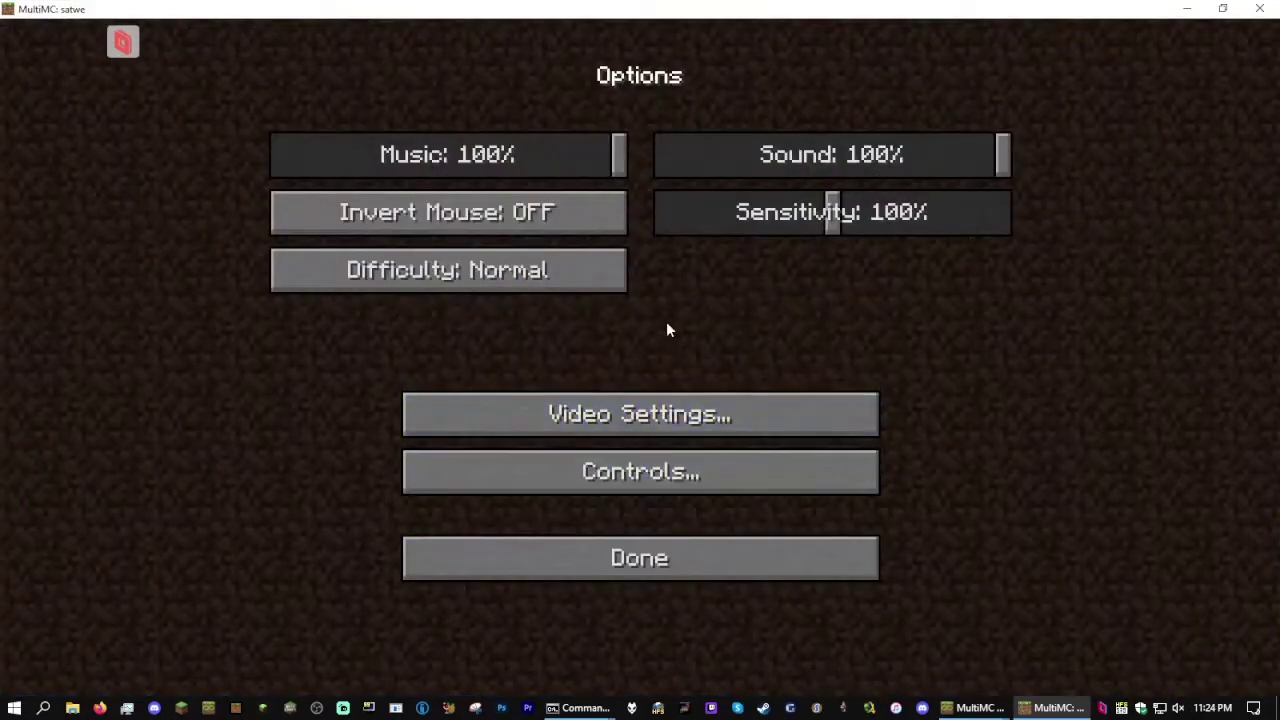
left_click_drag(935, 216, 986, 214)
left_click(640, 558)
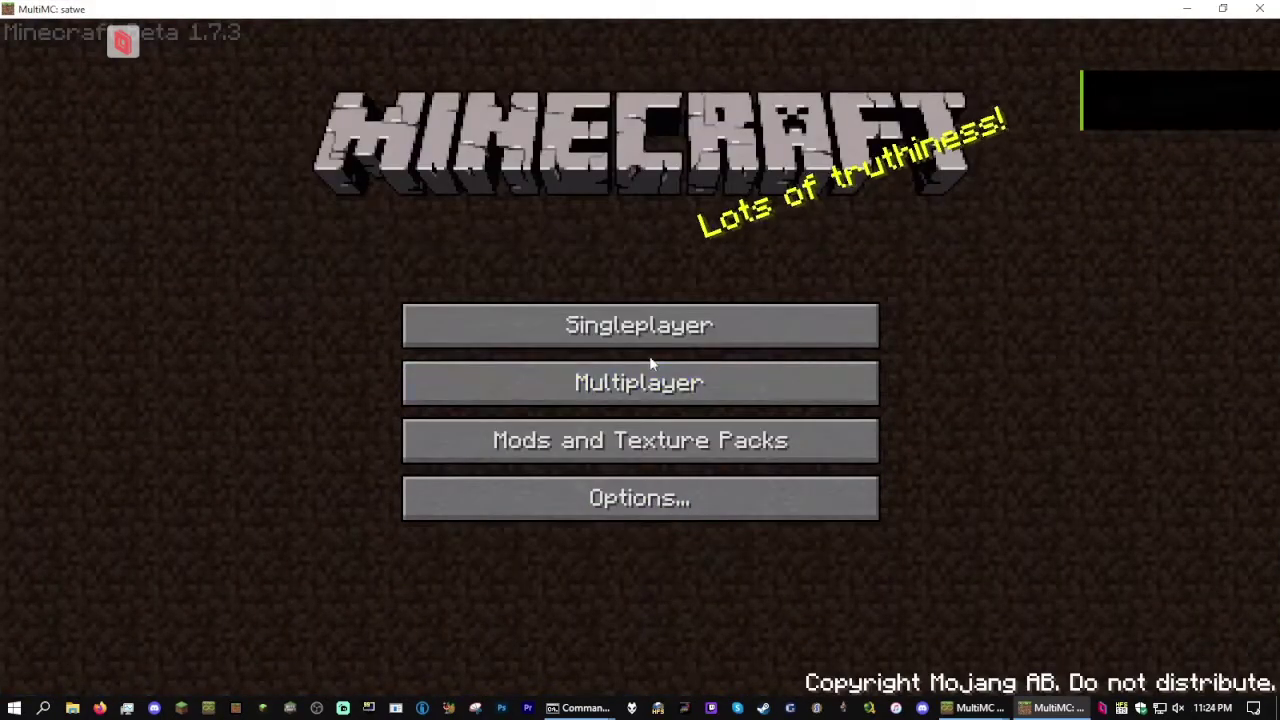
left_click(640, 383)
left_click(660, 526)
- Create and enter a new world named 'dyre', then save, quit and close the game
left_click(672, 320)
left_click(829, 596)
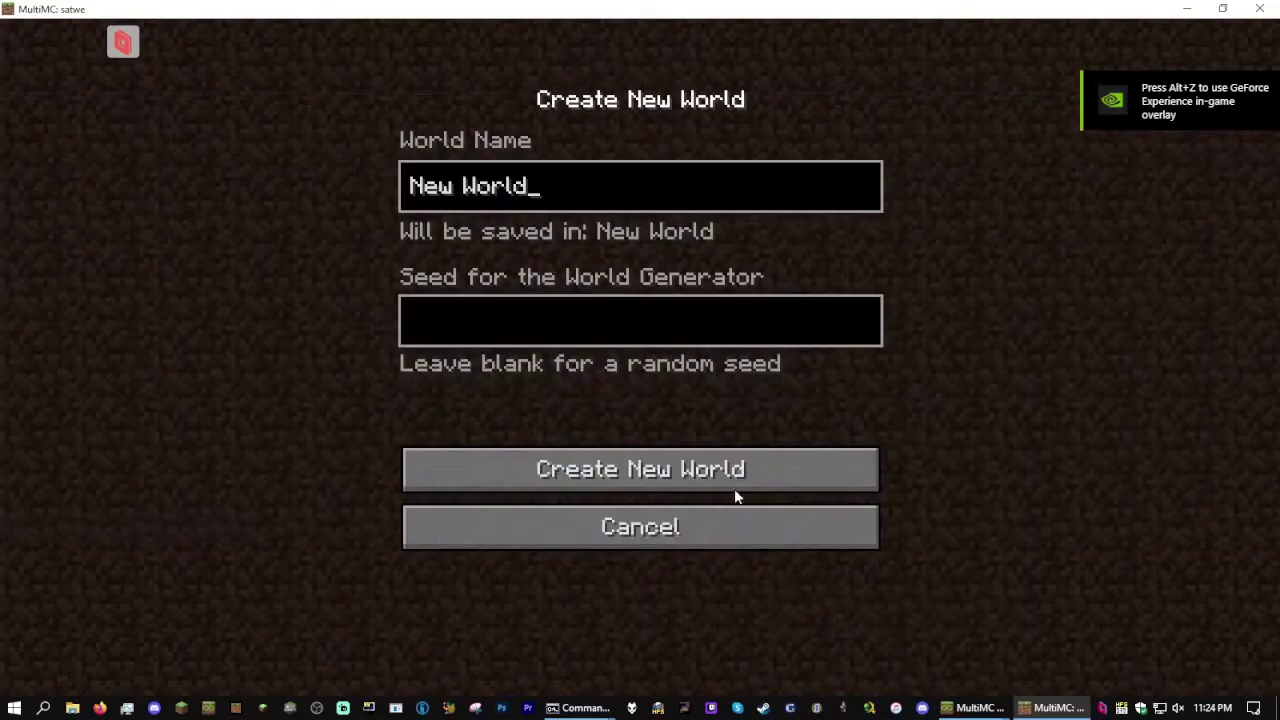
type("dyre")
left_click(670, 470)
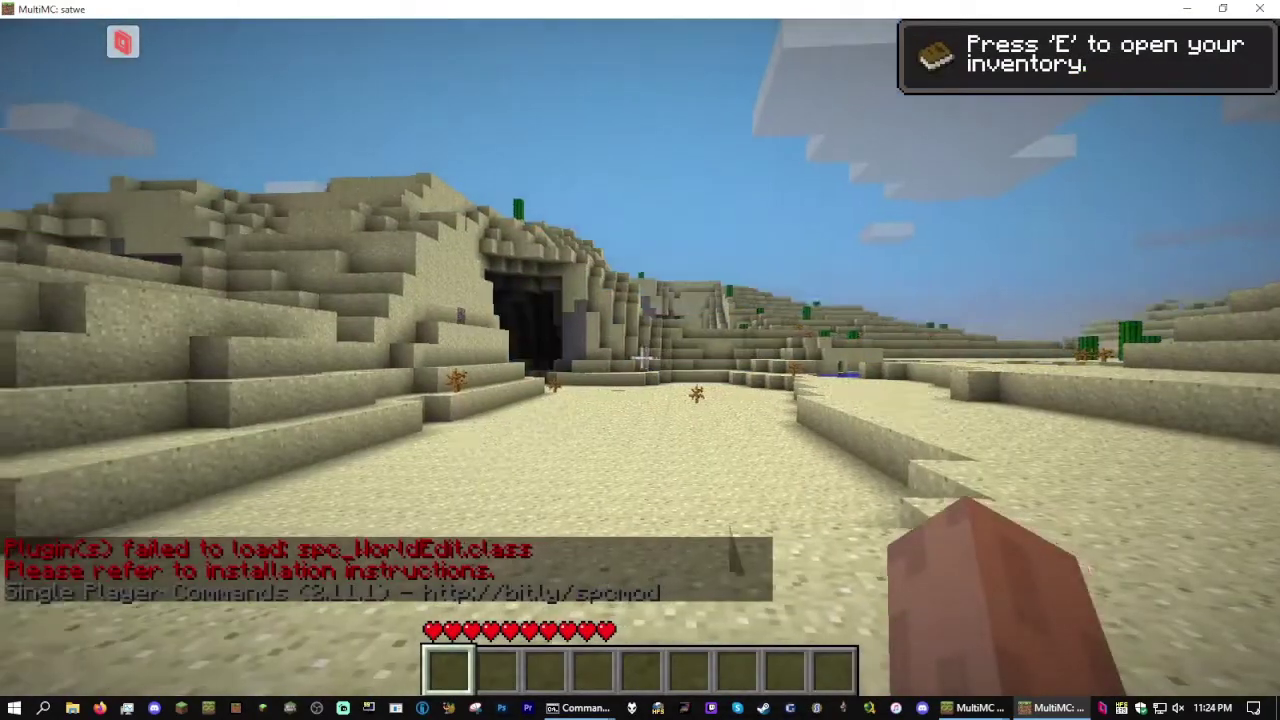
key("t")
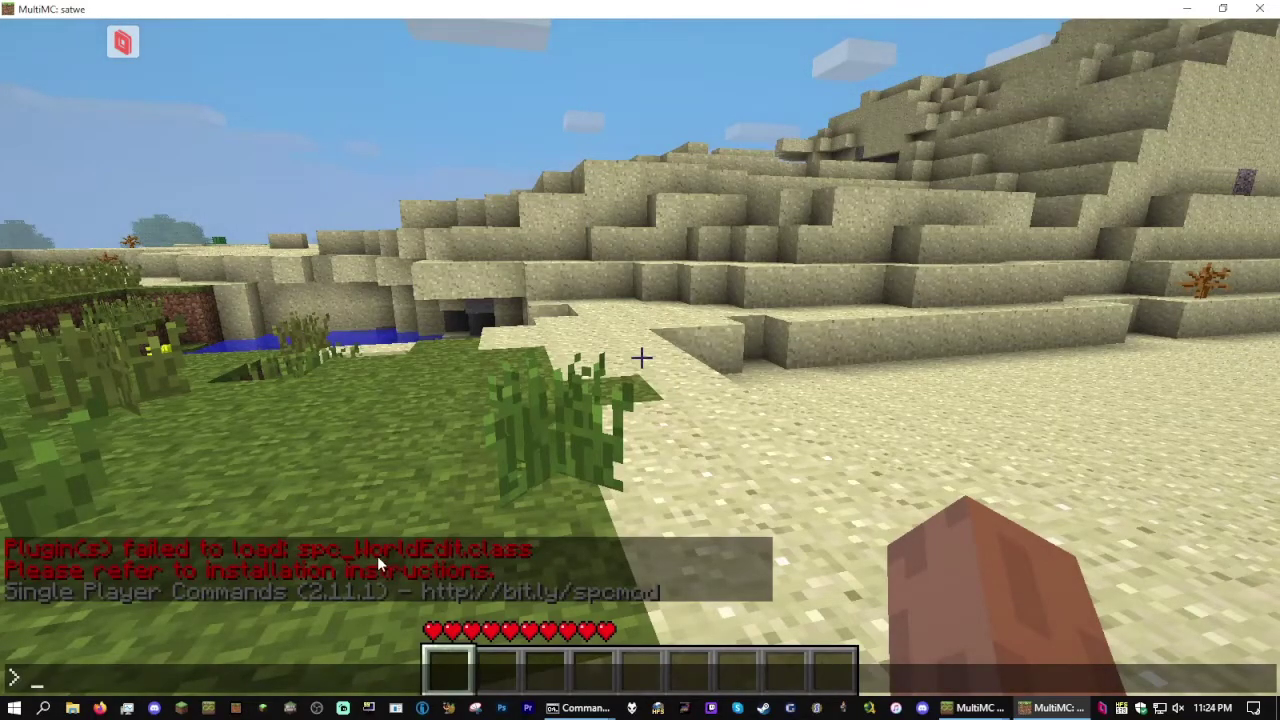
key("Escape")
key("Escape")
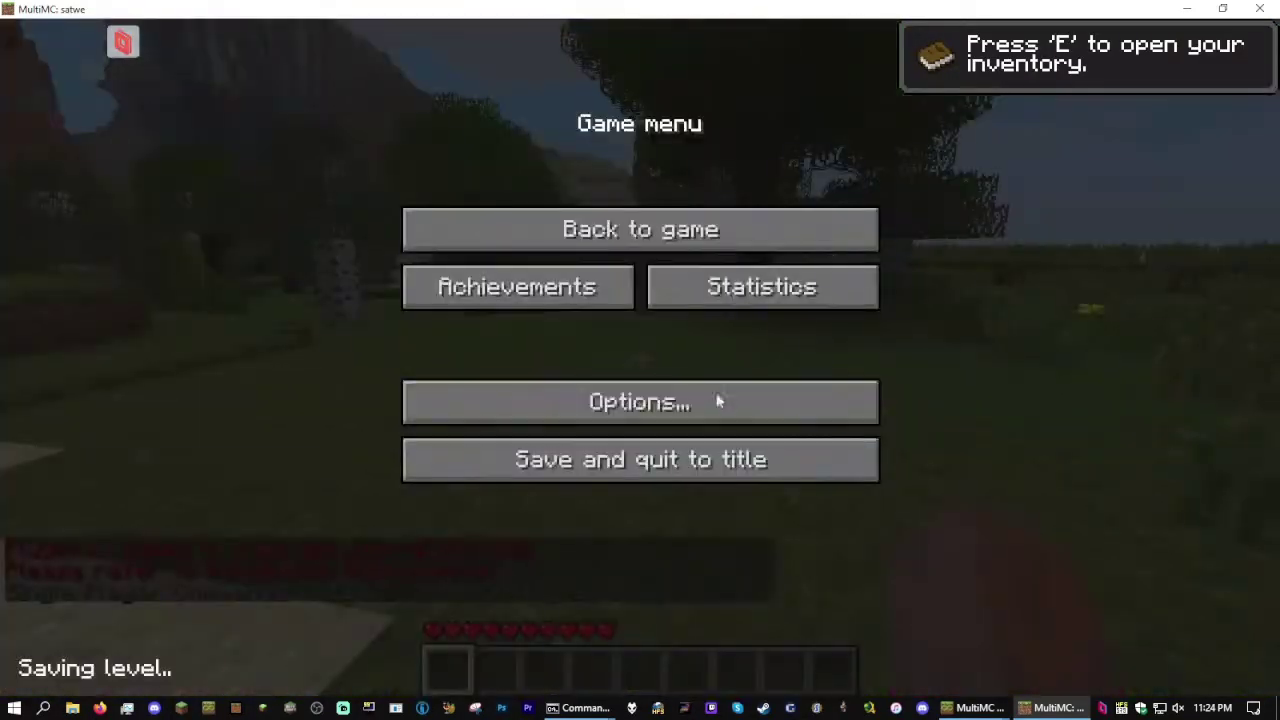
left_click(670, 462)
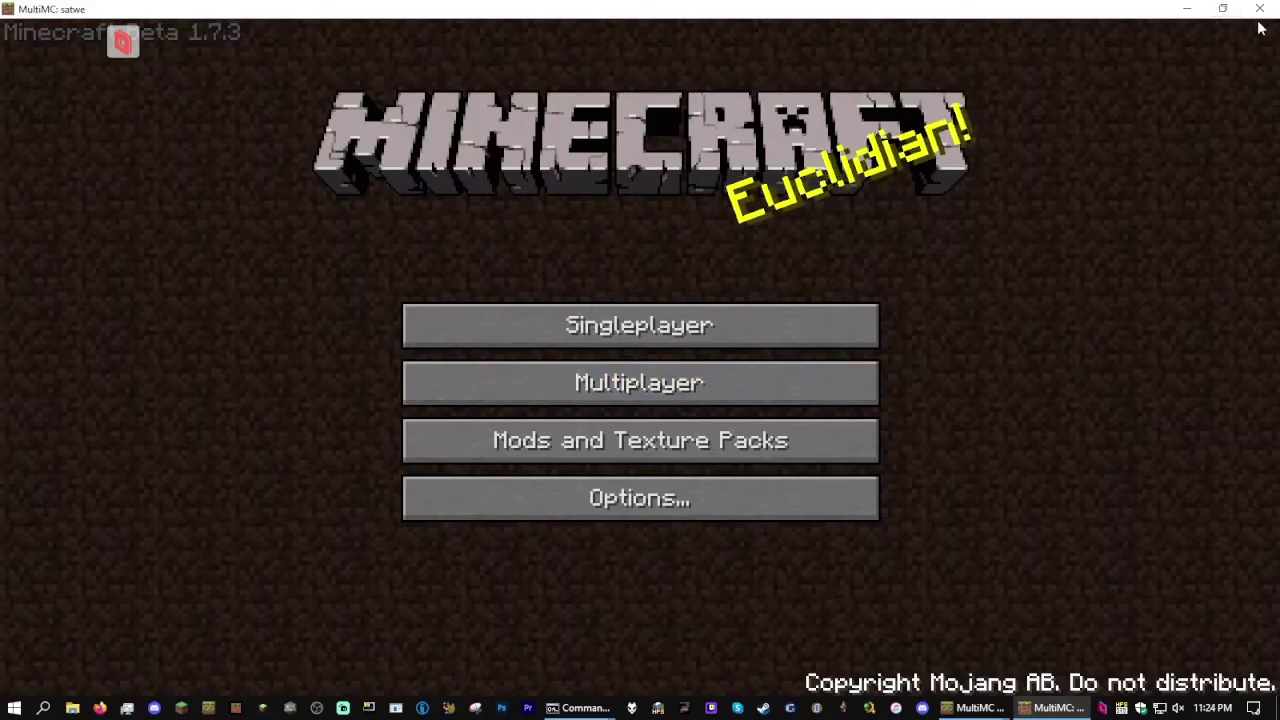
left_click(1260, 8)
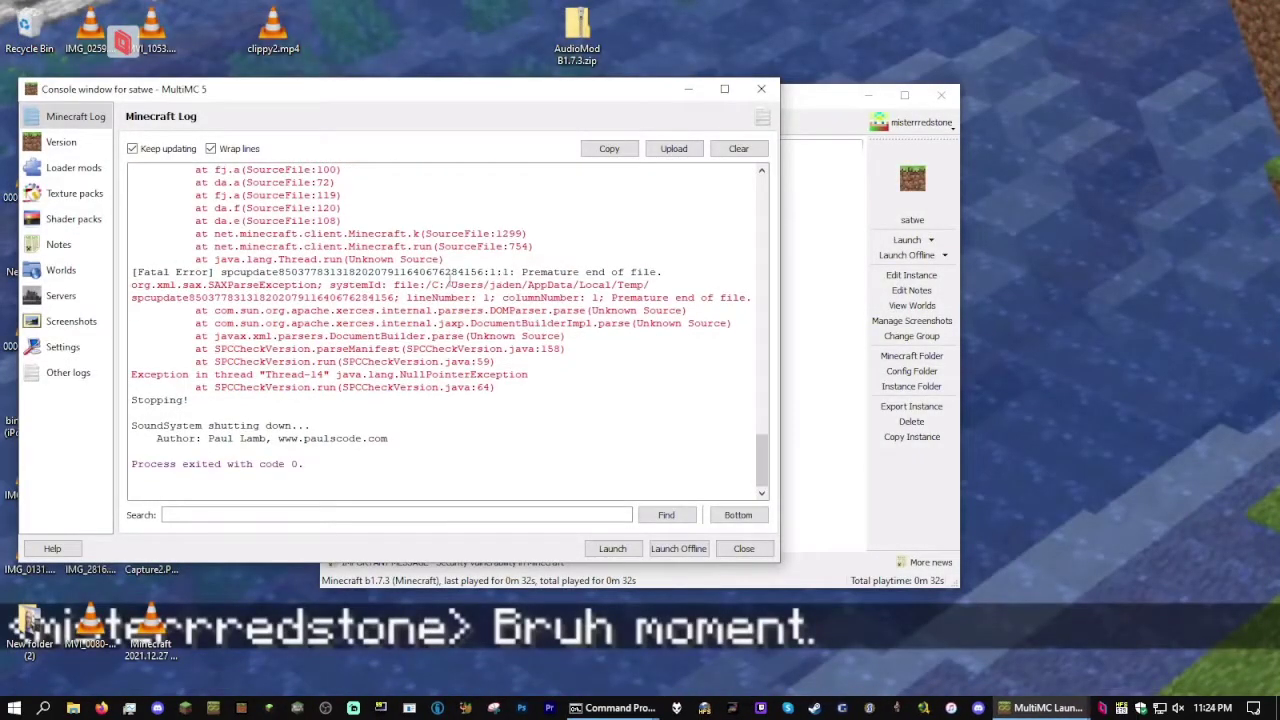
- Open the instance's .minecraft bin folder through Loader mods' View Folder
left_click(60, 168)
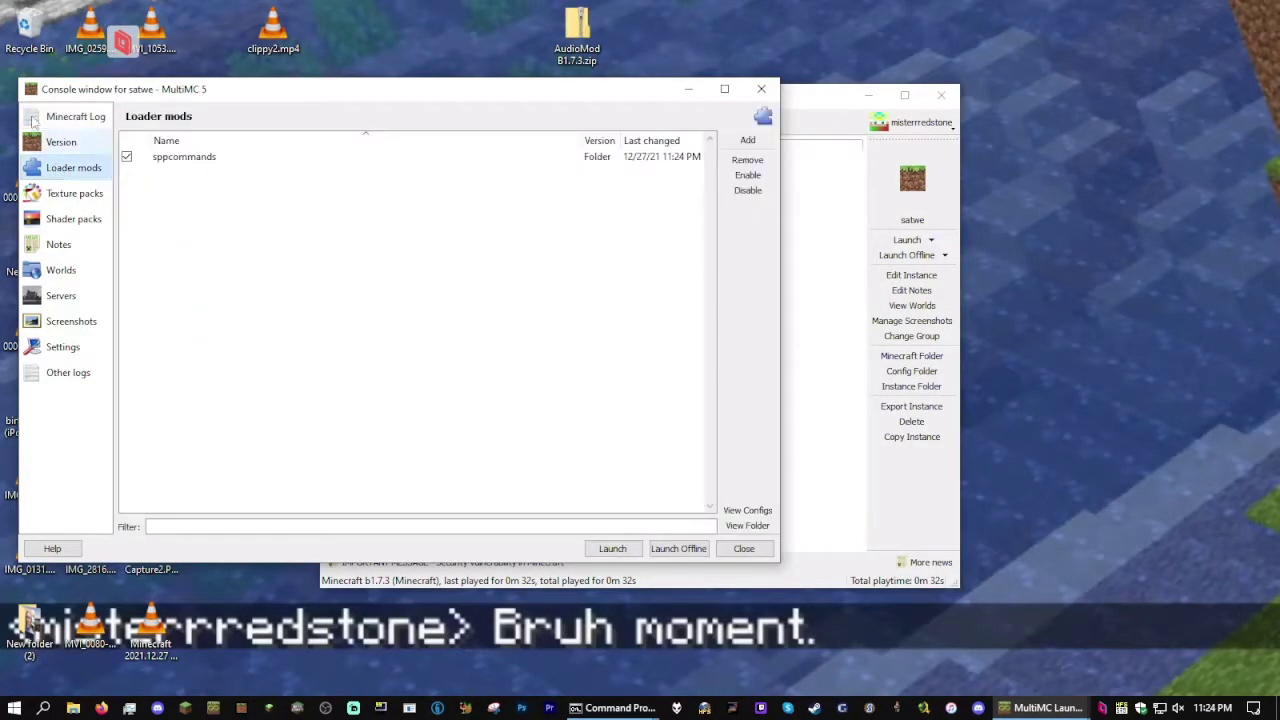
left_click(731, 530)
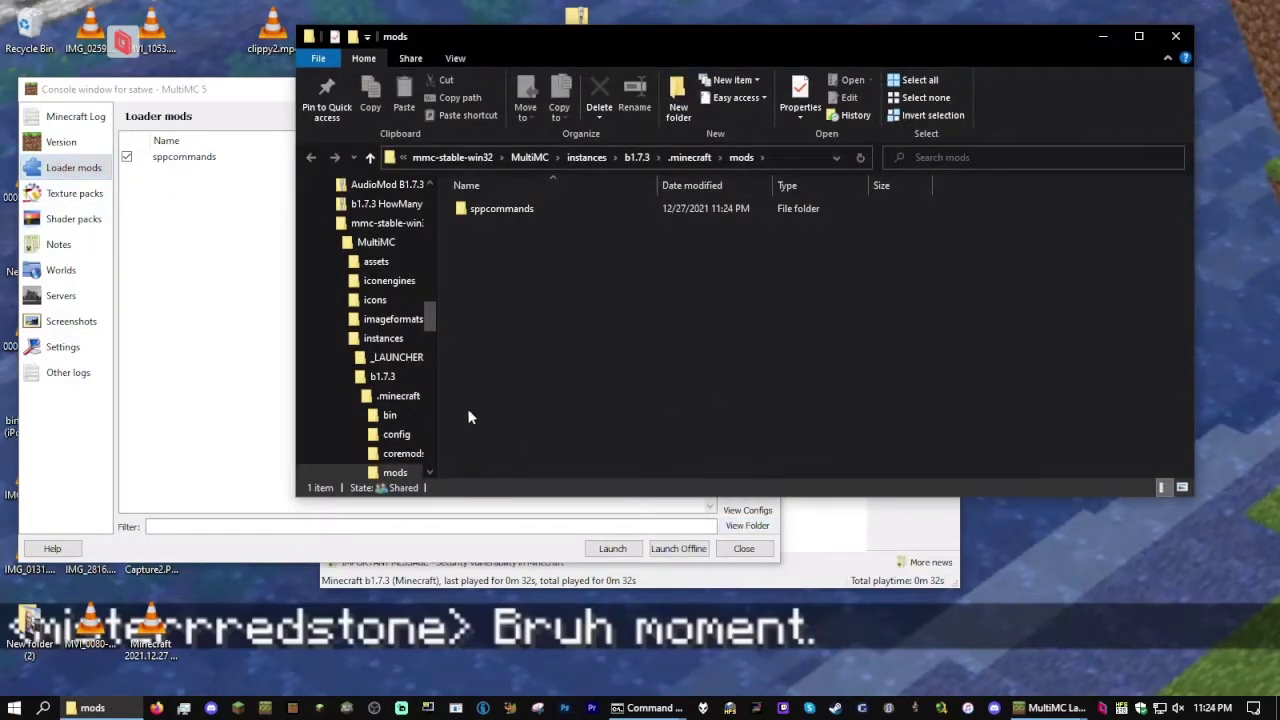
left_click(690, 162)
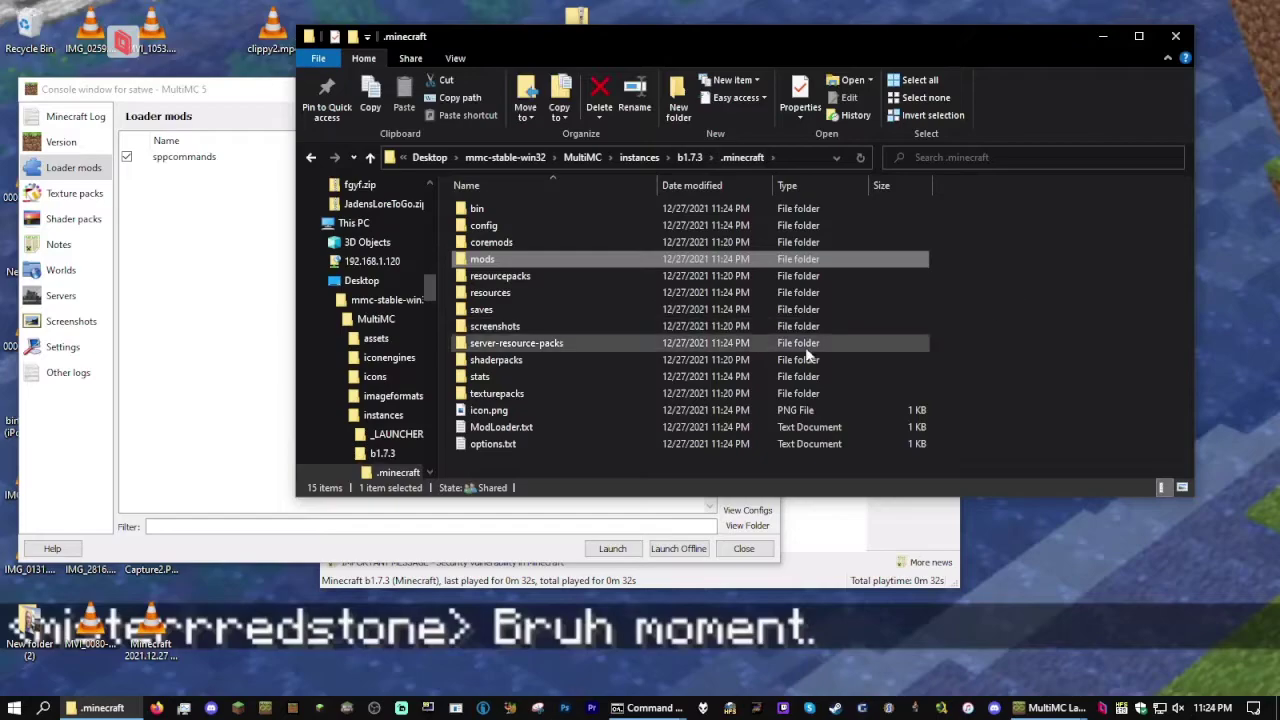
double_click(485, 207)
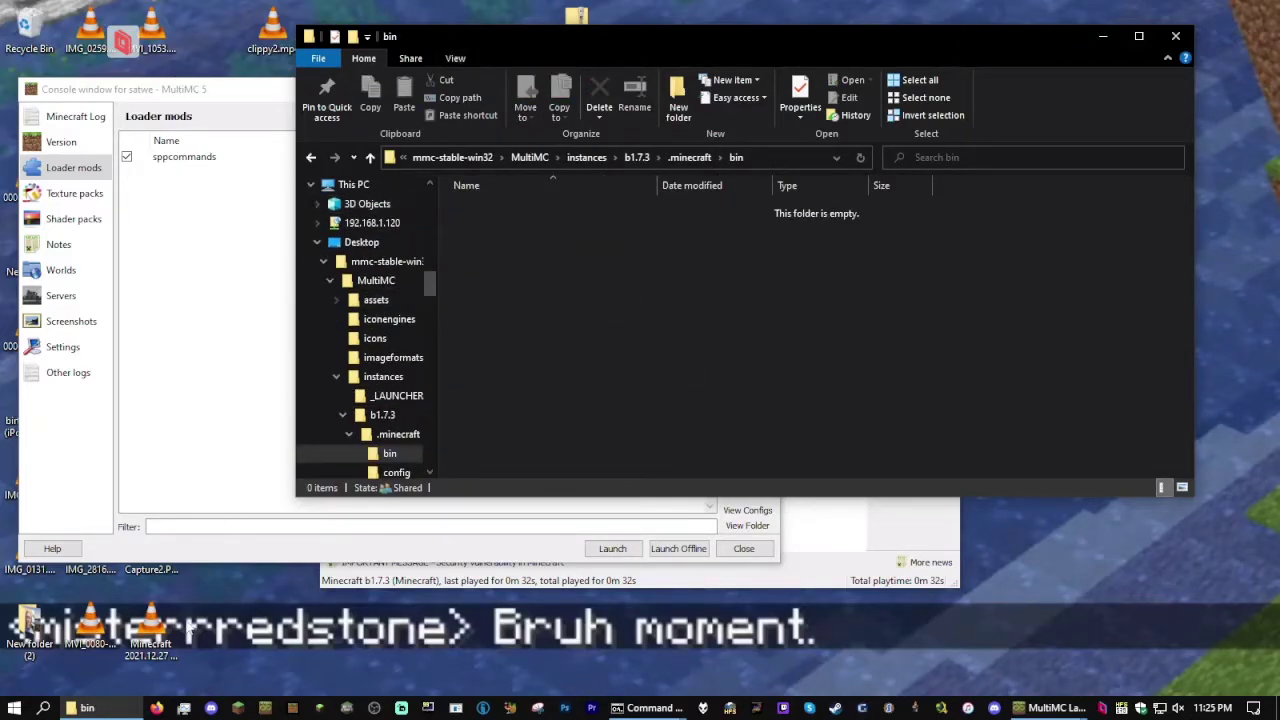
- Open a second Explorer window on the Desktop and right-click the SinglePlayerCommands zip
right_click(113, 706)
left_click(60, 627)
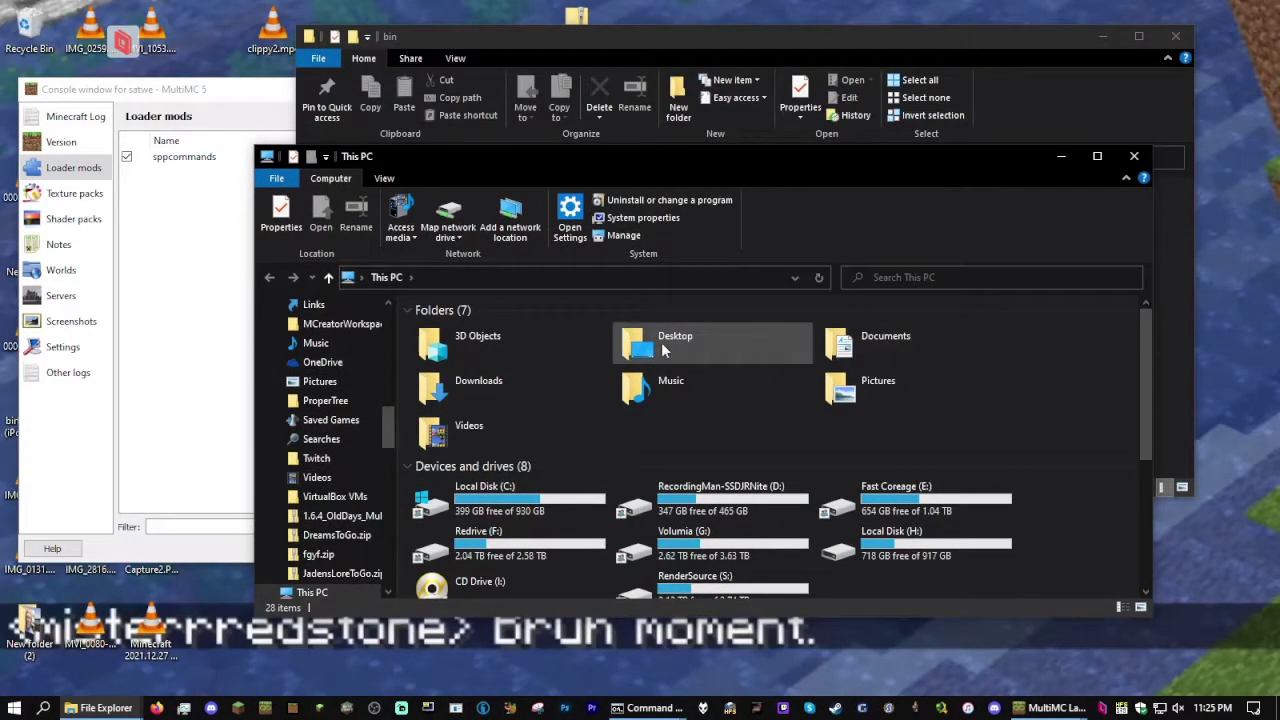
double_click(660, 342)
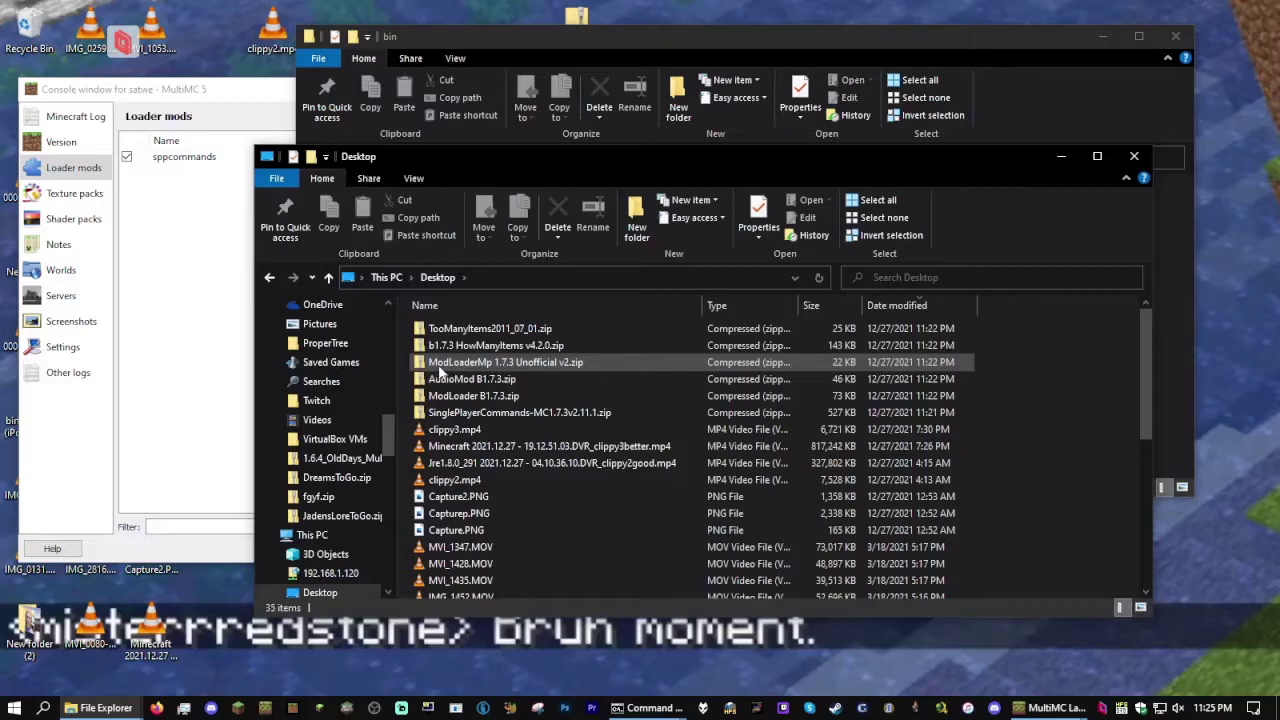
right_click(474, 412)
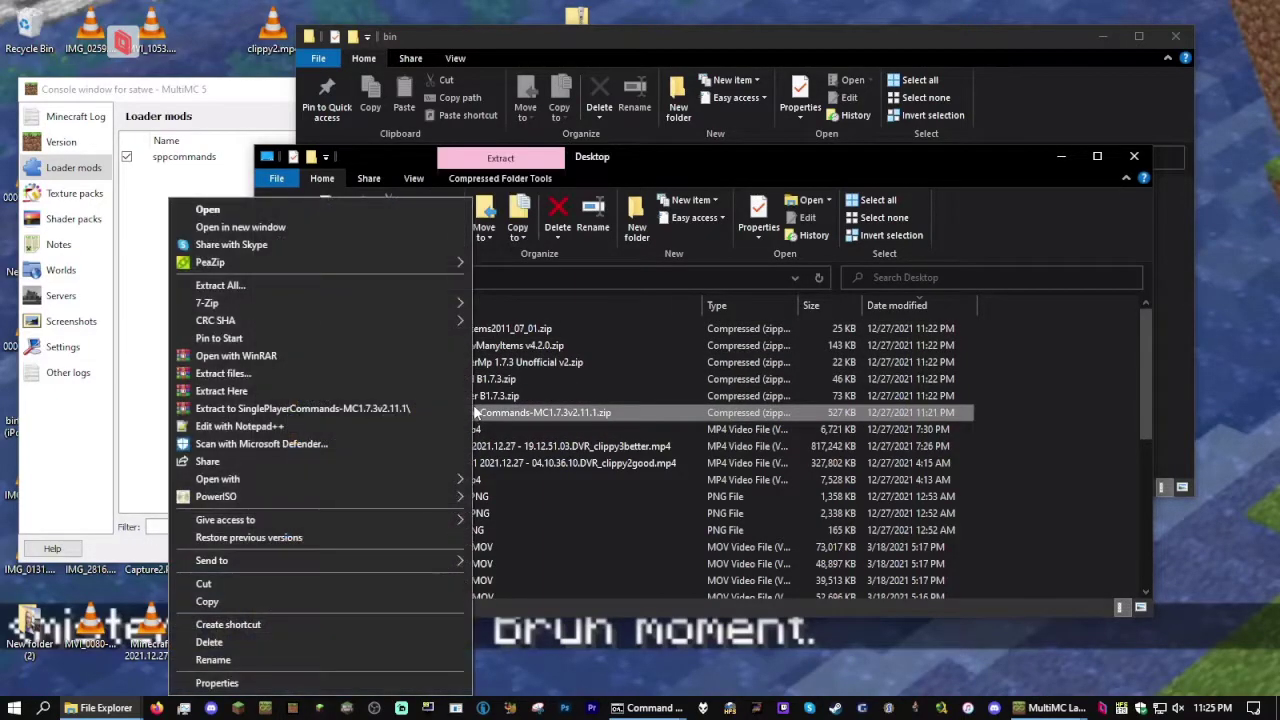
- Open SinglePlayerCommands-MC1.7.3v2.11.1.zip in 7-Zip and resize its window beside Explorer
mouse_move(316, 305)
left_click(545, 306)
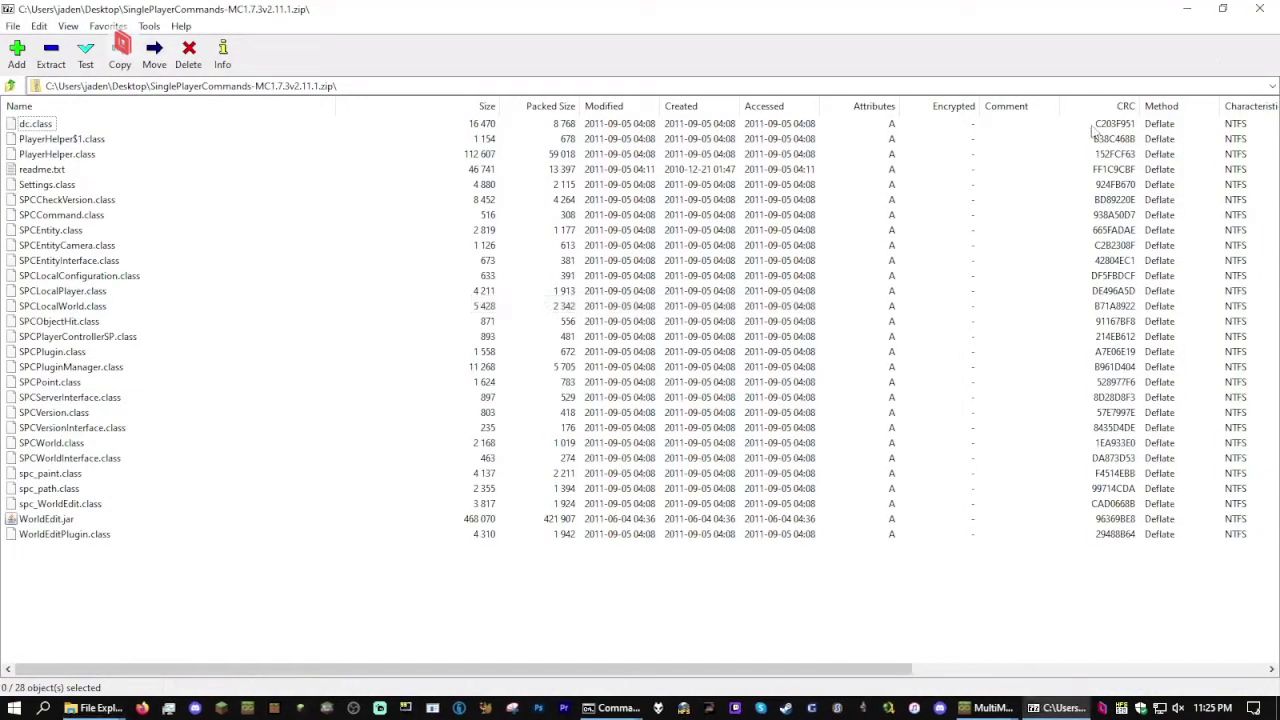
left_click(1221, 8)
mouse_move(1262, 372)
left_mouse_down()
mouse_move(335, 247)
mouse_move(706, 205)
left_mouse_up()
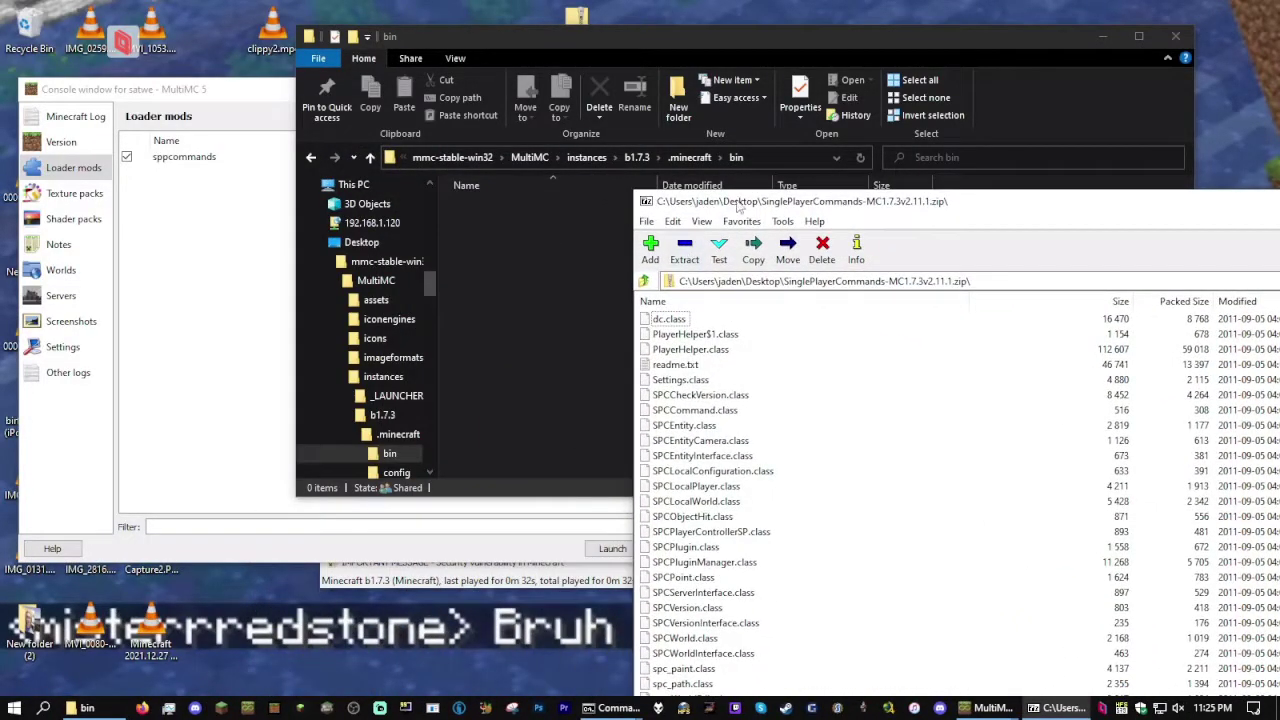
double_click(702, 190)
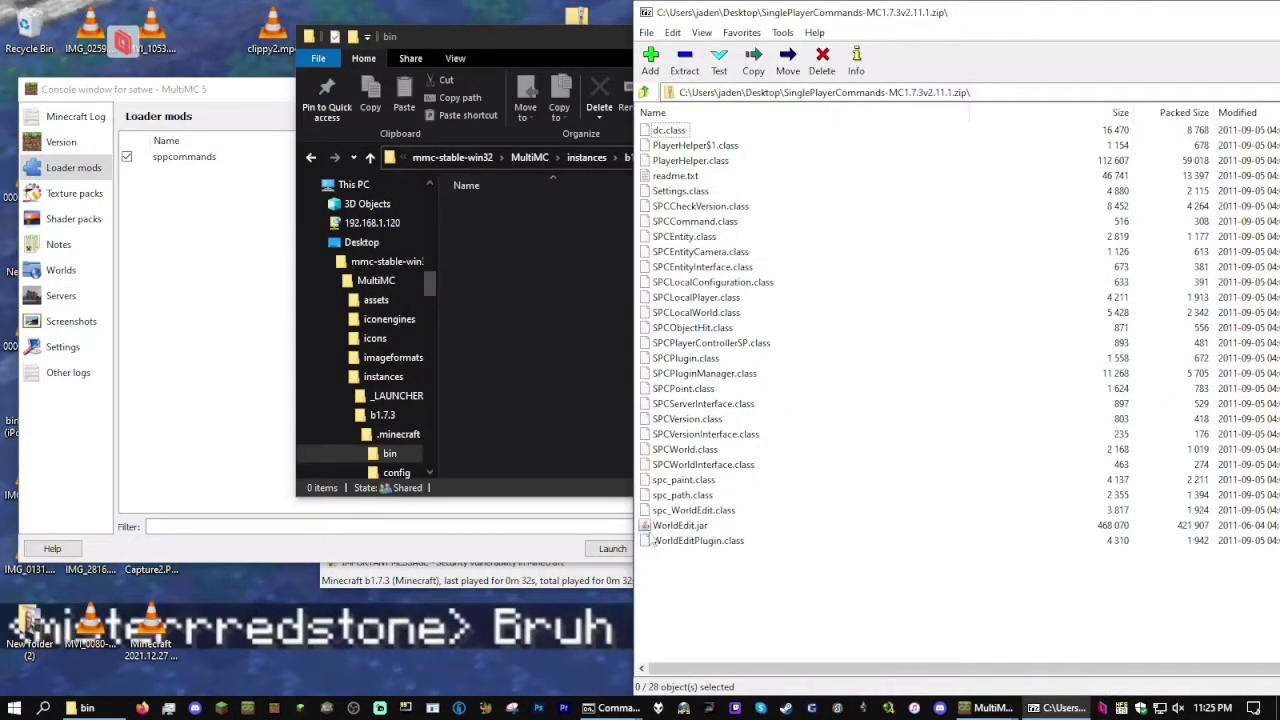
- Copy WorldEdit.jar into the bin folder, close Explorer, and relaunch the game
left_click(679, 527)
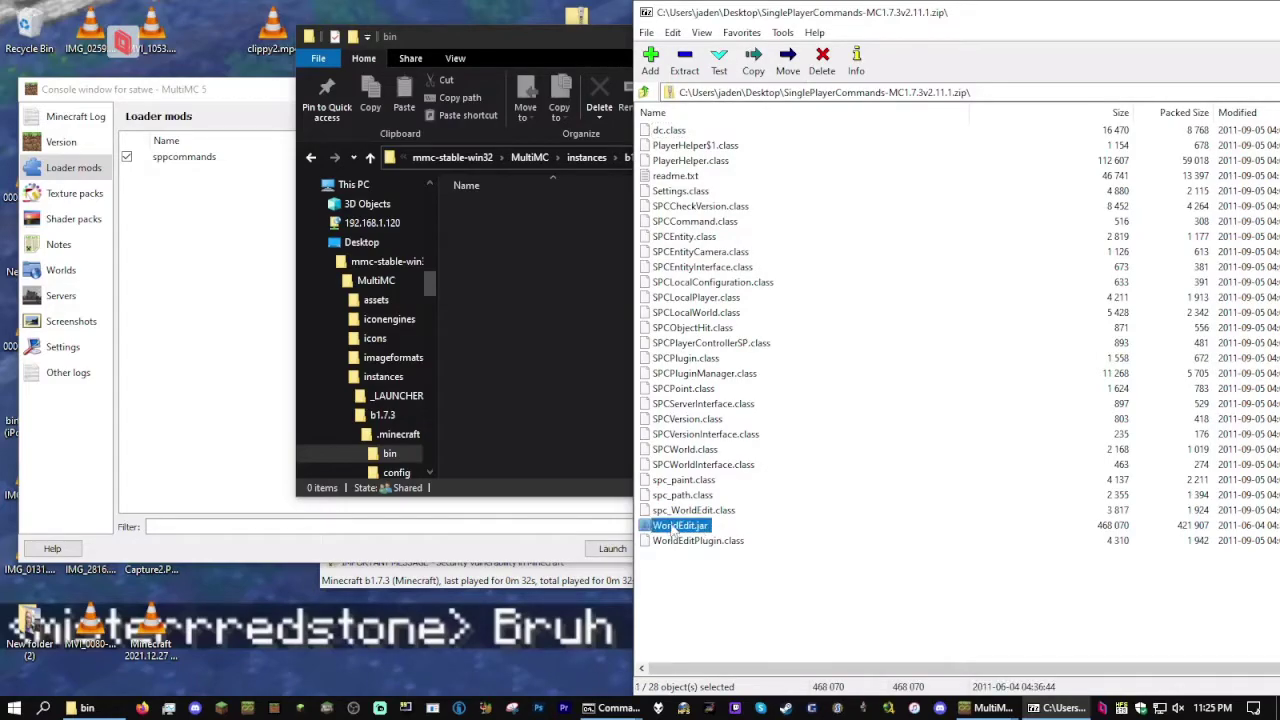
left_click_drag(540, 408, 540, 405)
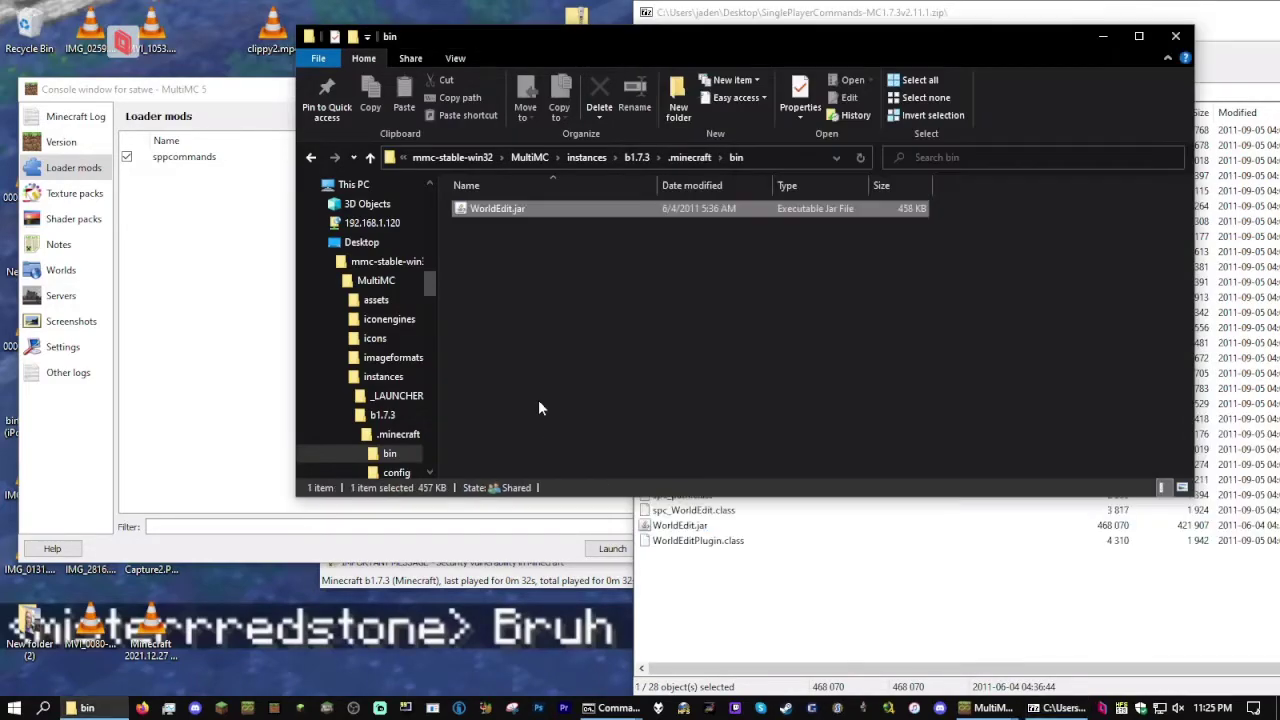
left_click(510, 254)
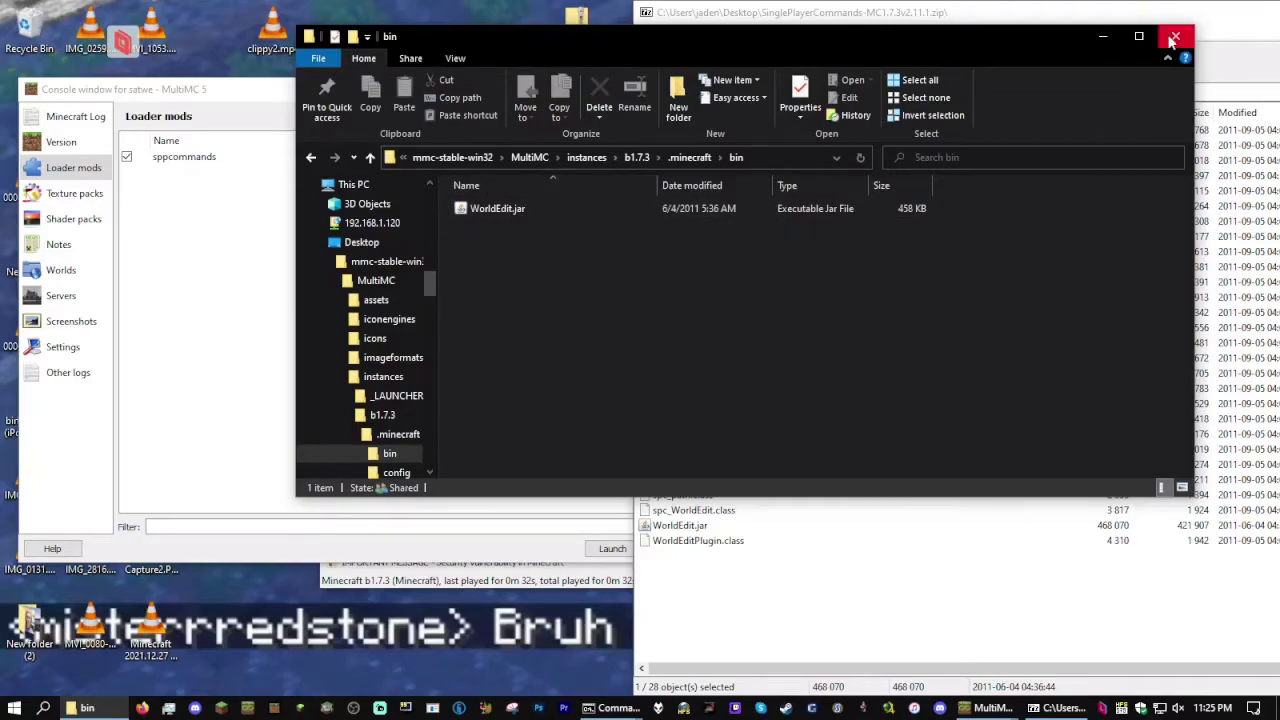
left_click(1173, 37)
left_click(567, 555)
left_click(605, 550)
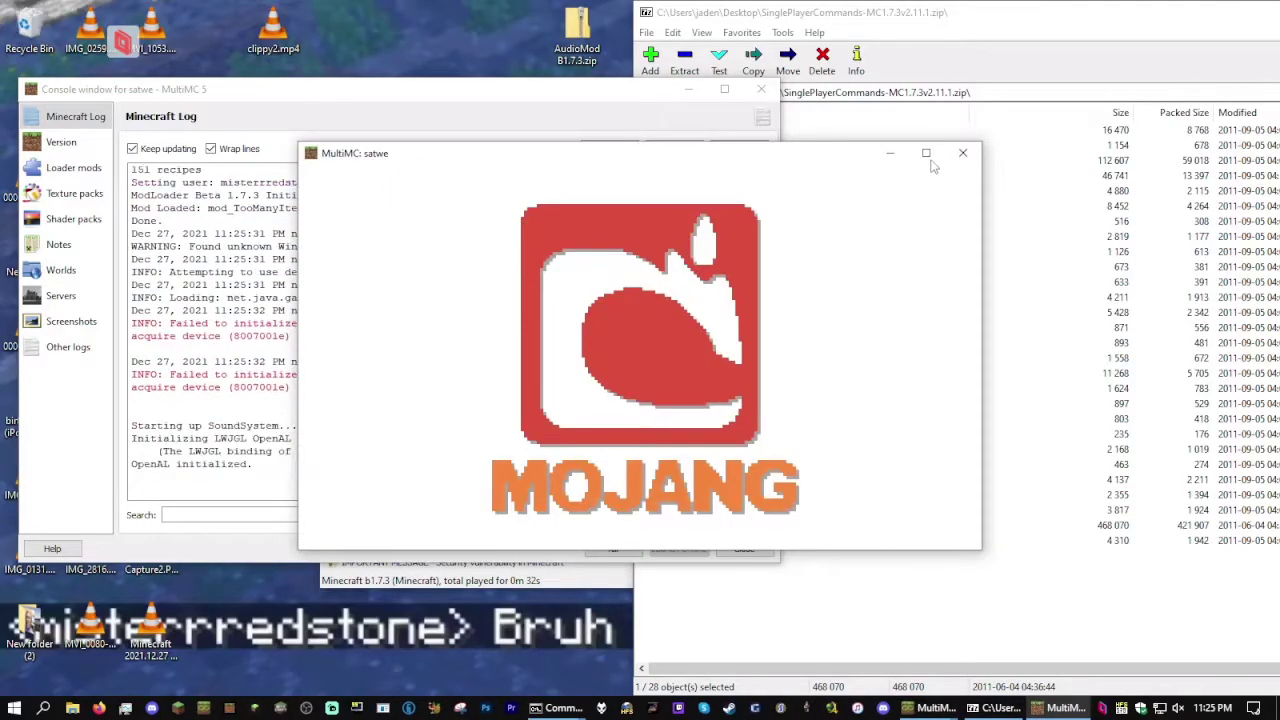
- Maximize the Minecraft window and load the existing singleplayer world
left_click(927, 154)
left_click(650, 323)
double_click(646, 330)
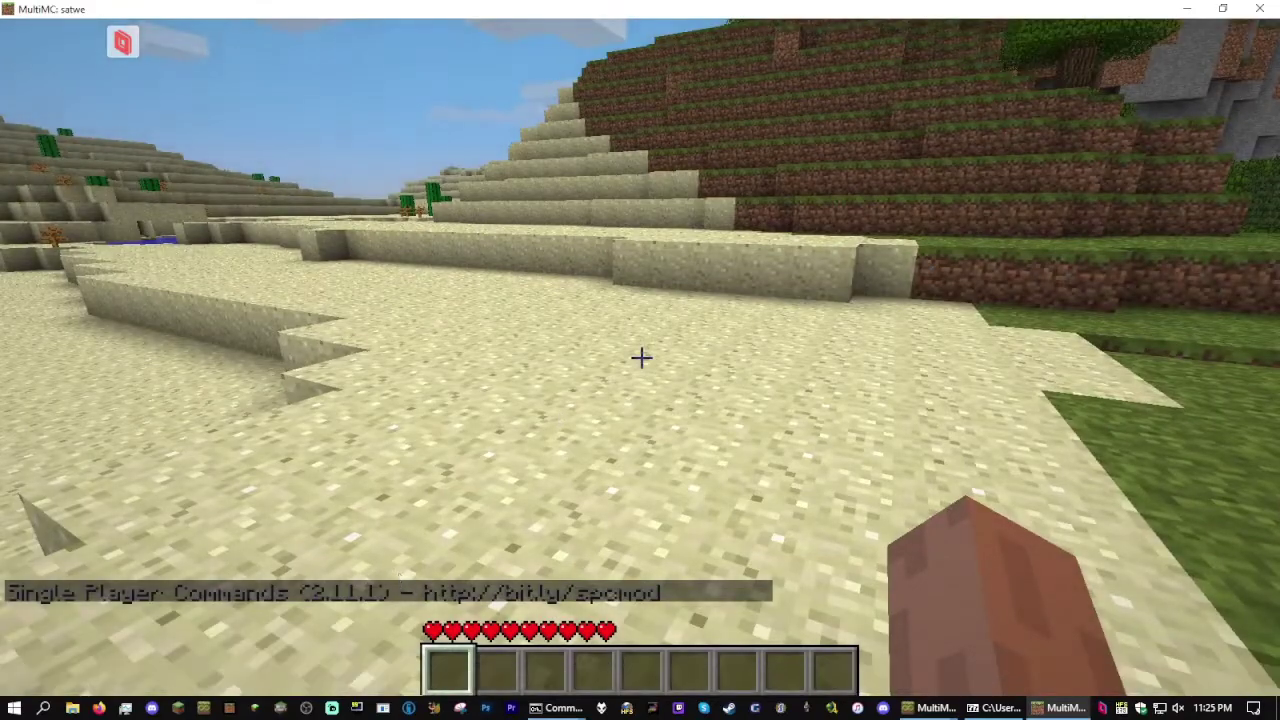
- Run the rtests and time commands from the in-game command line
key("t")
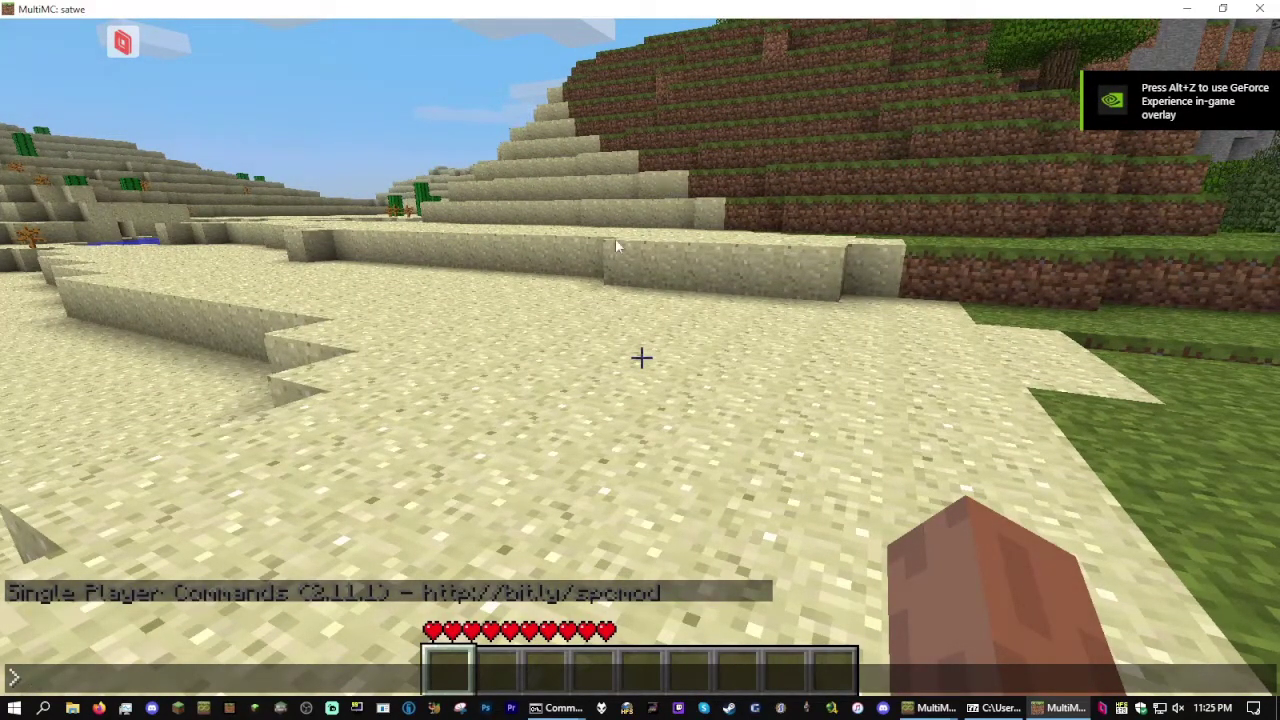
key("Escape")
type("trtests")
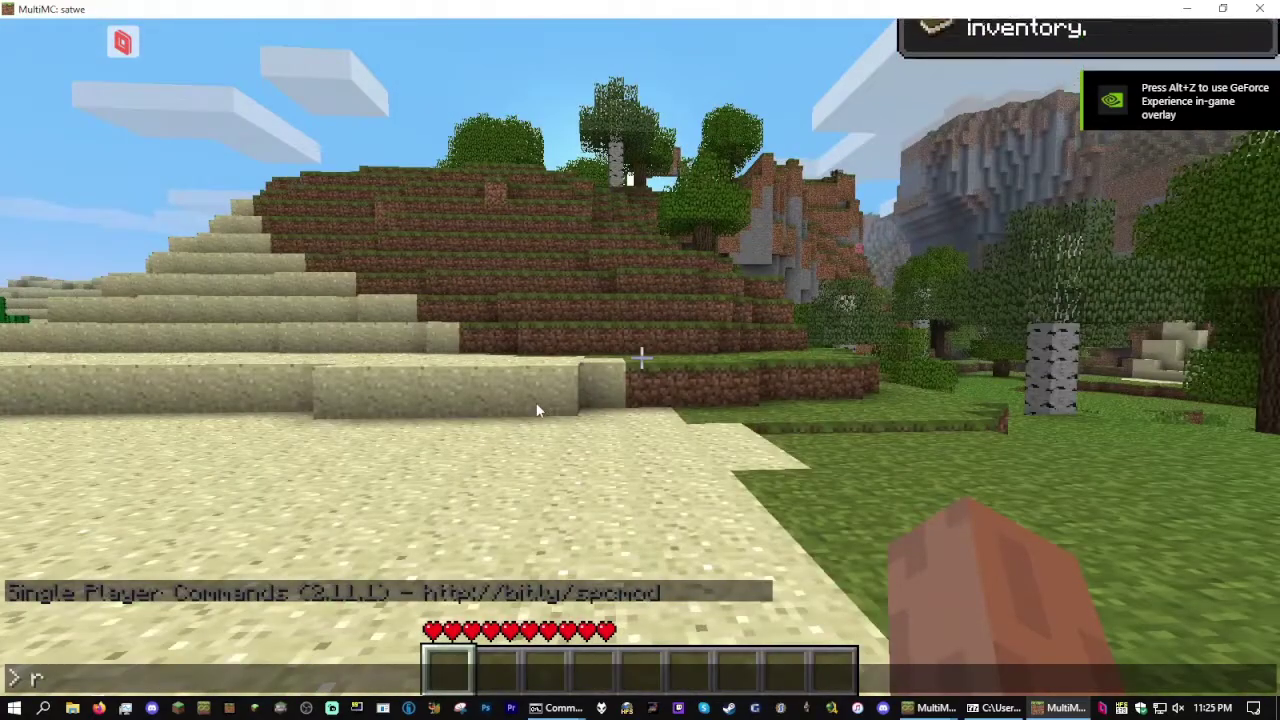
key("Return")
type("t")
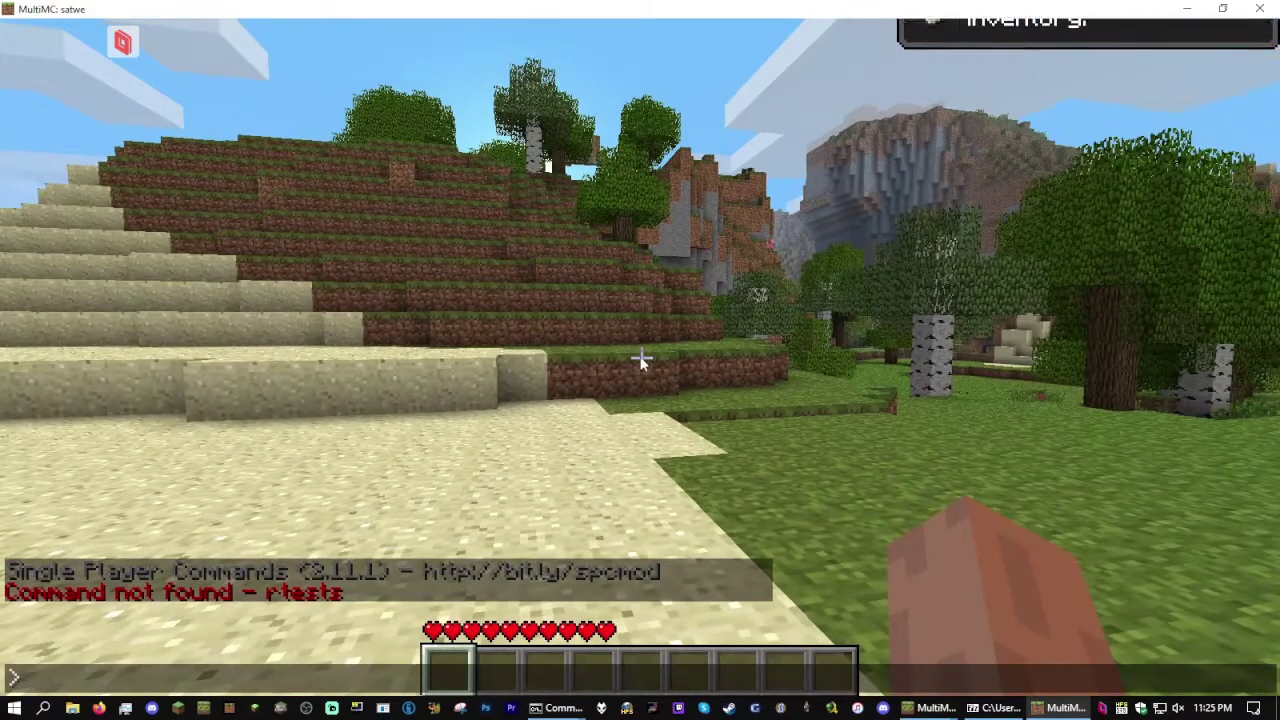
type("time")
key("Return")
- Save and quit to the title screen, then close the game window
key("Escape")
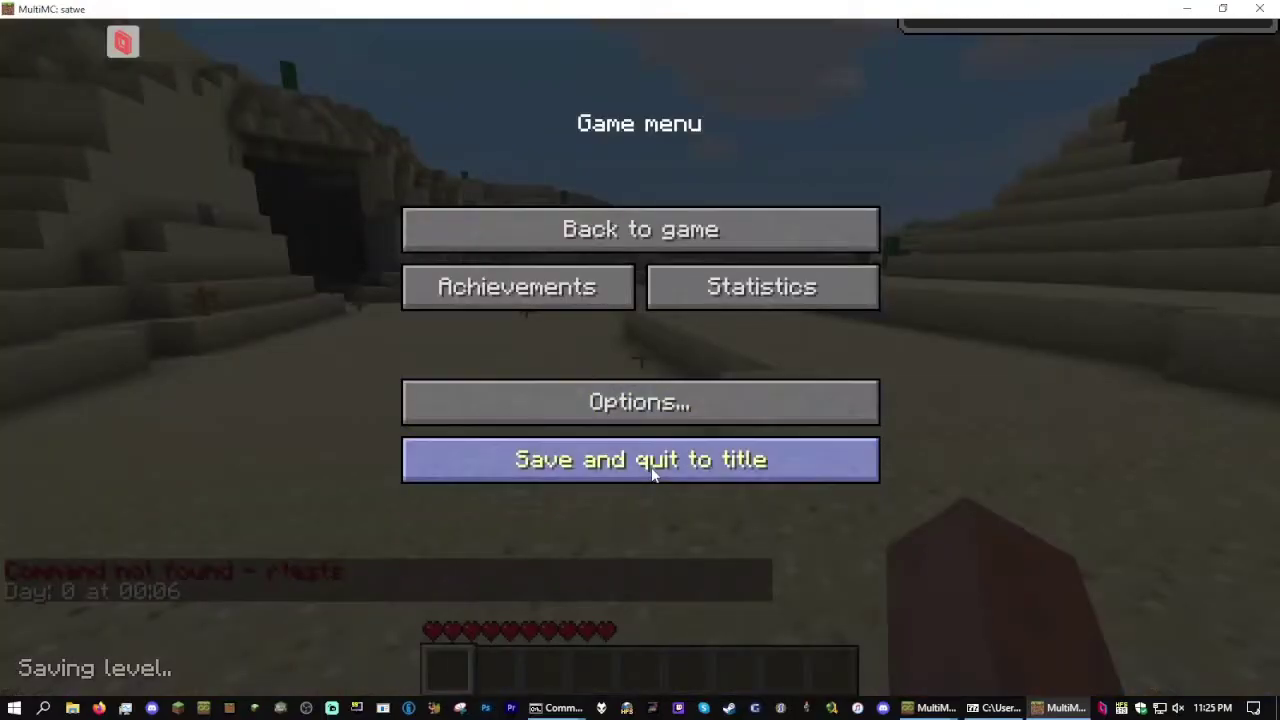
left_click(651, 467)
left_click(1269, 8)
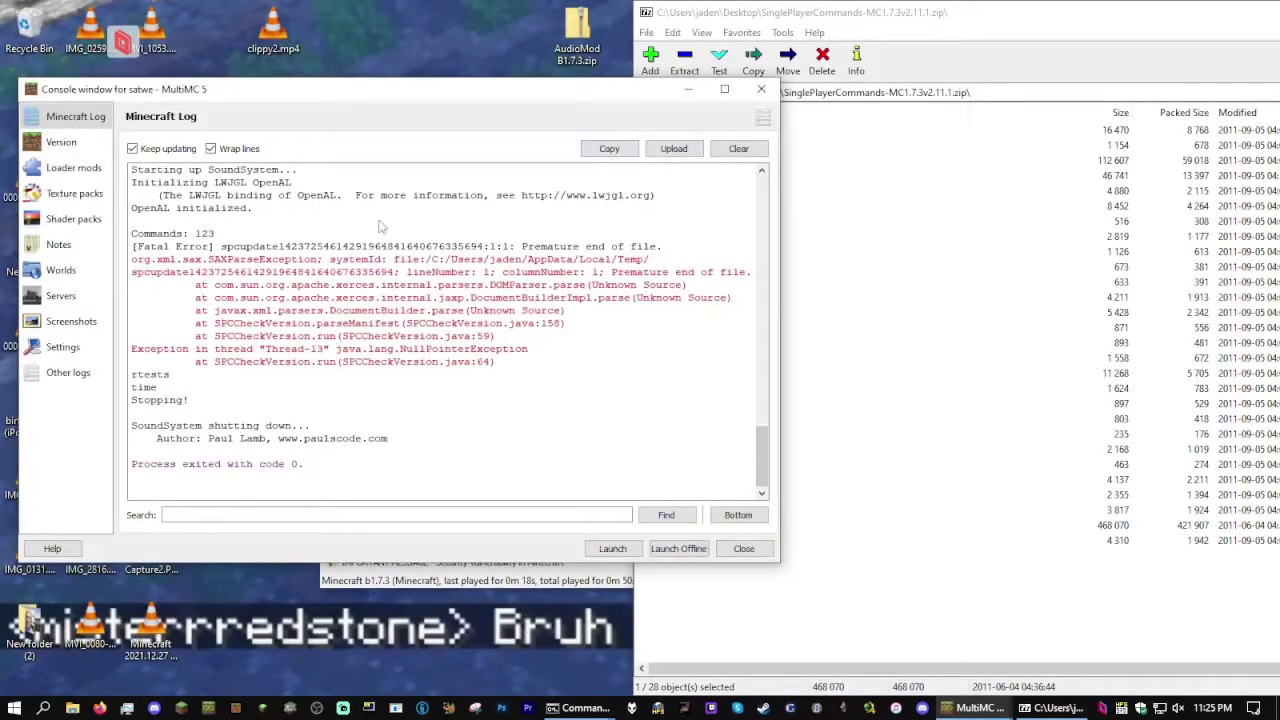
- Switch the instance console to its Version page listing the jar mods
left_click(61, 142)
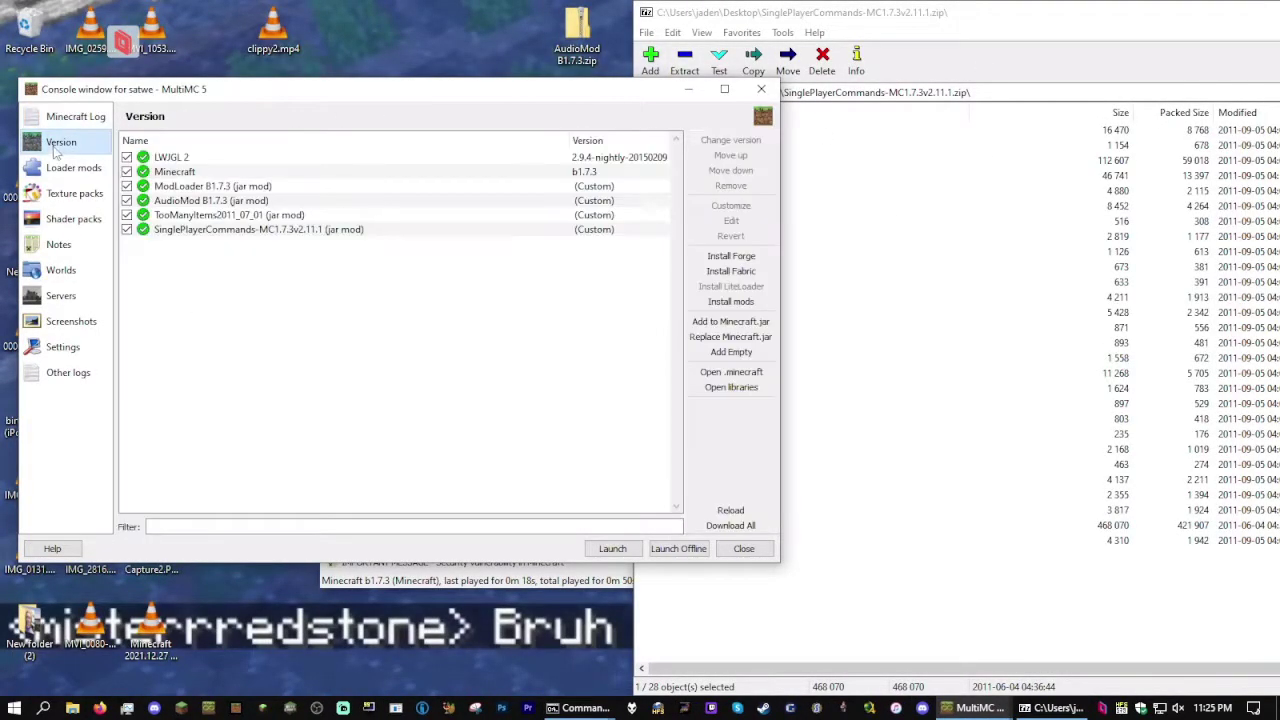
left_click(73, 167)
left_click(61, 142)
left_click(75, 116)
left_click(61, 142)
- Open readme.txt from the SinglePlayerCommands archive in a maximized Notepad window and scroll down
left_click(1033, 55)
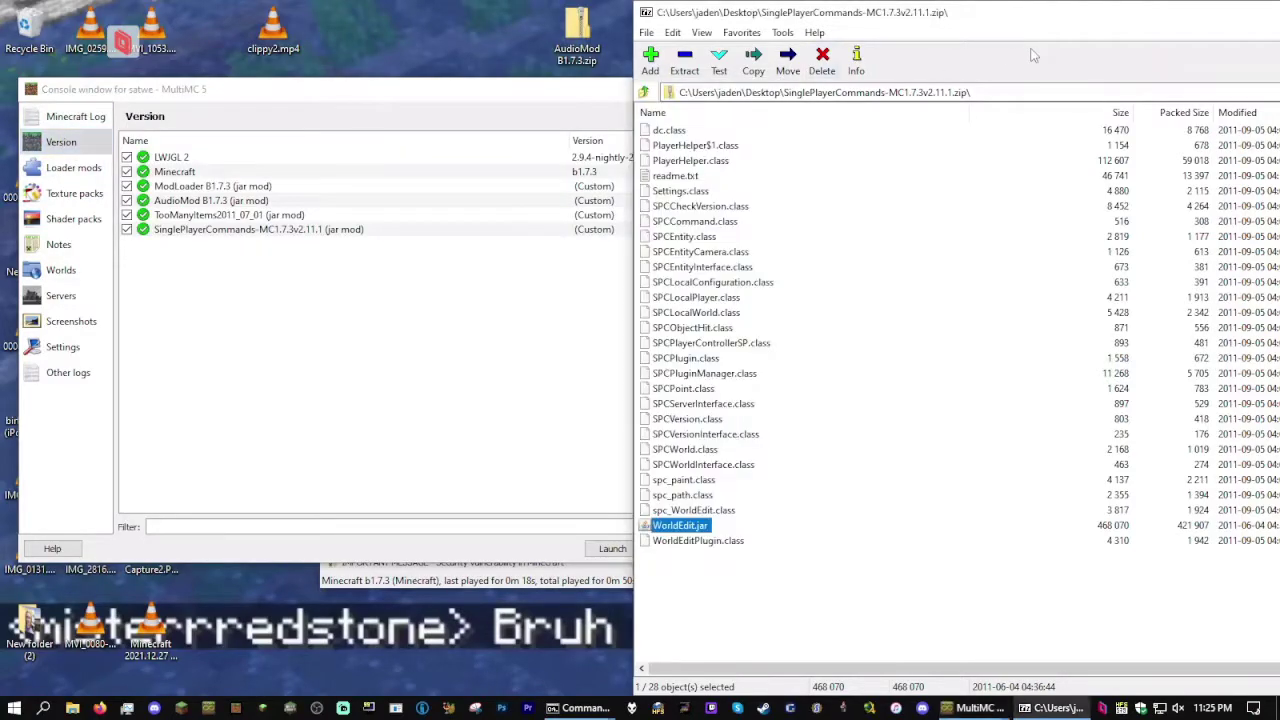
double_click(661, 177)
left_click_drag(1156, 363, 727, 239)
left_click(799, 242)
scroll(226, 277, "down", 3)
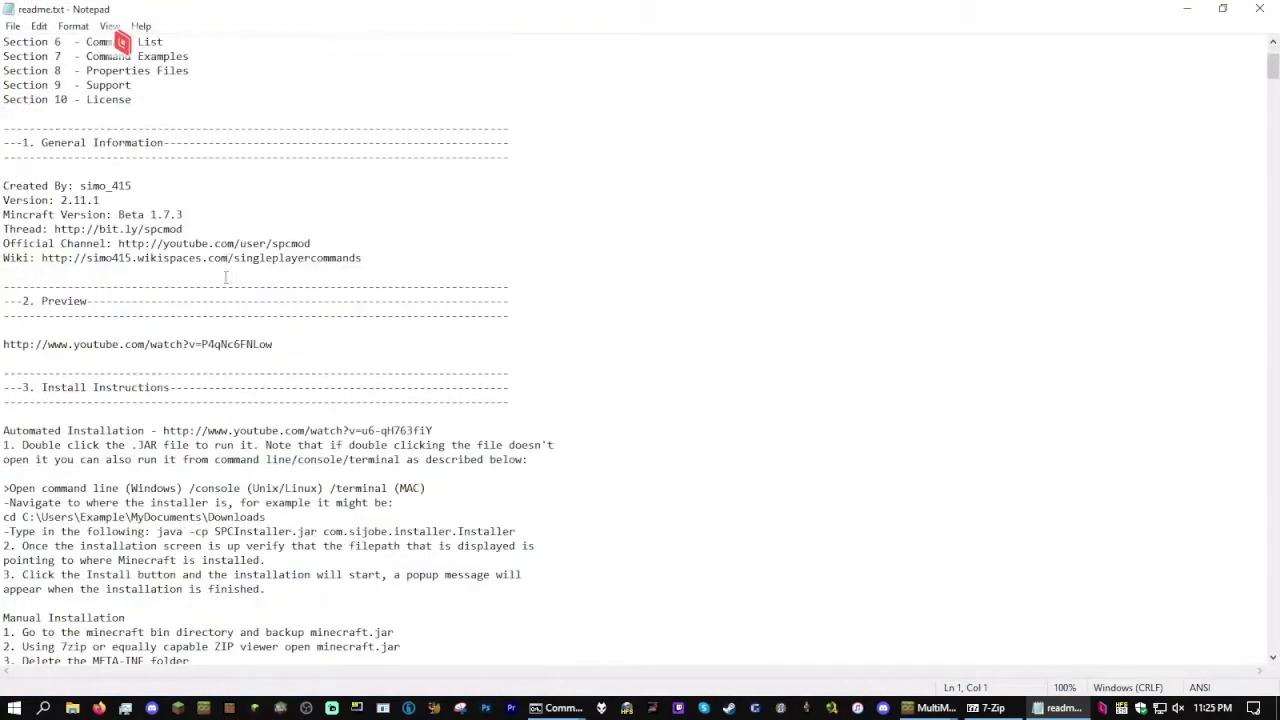
scroll(266, 260, "down", 6)
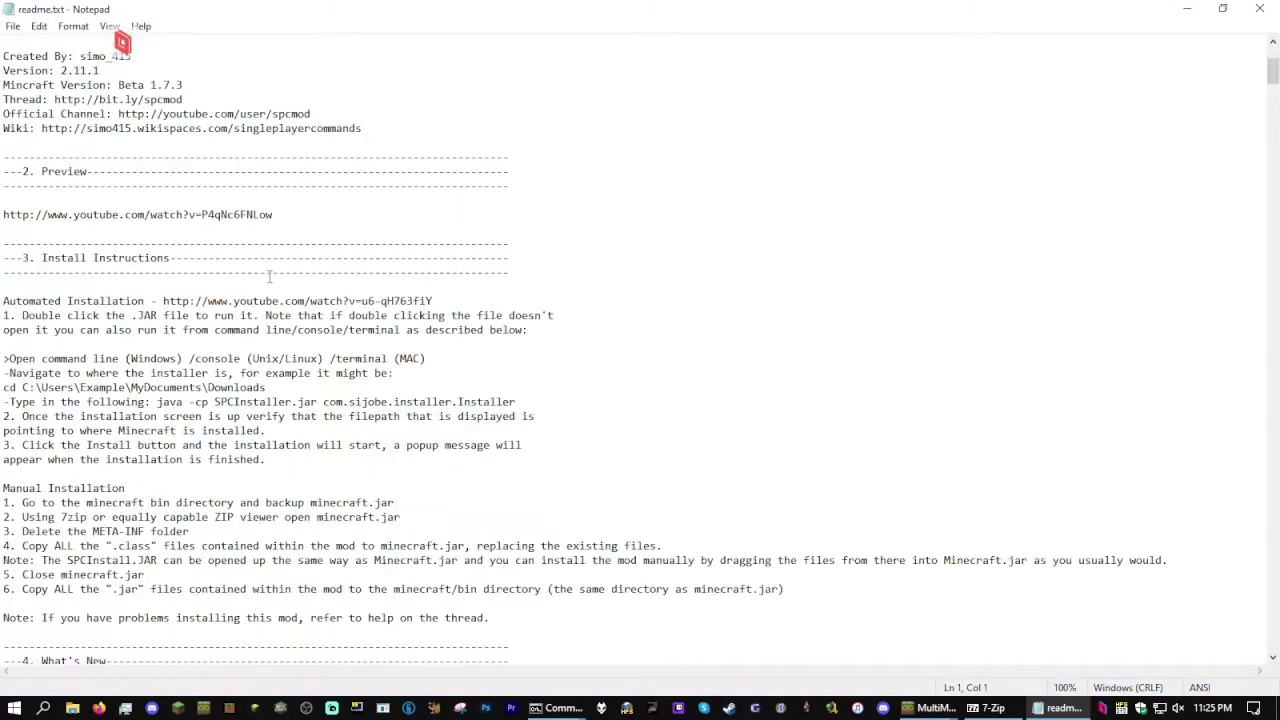
- Highlight the Manual Installation steps, read the rest, and close the readme
mouse_move(17, 360)
left_mouse_down()
mouse_move(966, 443)
mouse_move(786, 460)
left_mouse_up()
left_click(613, 404)
left_click_drag(198, 410, 355, 373)
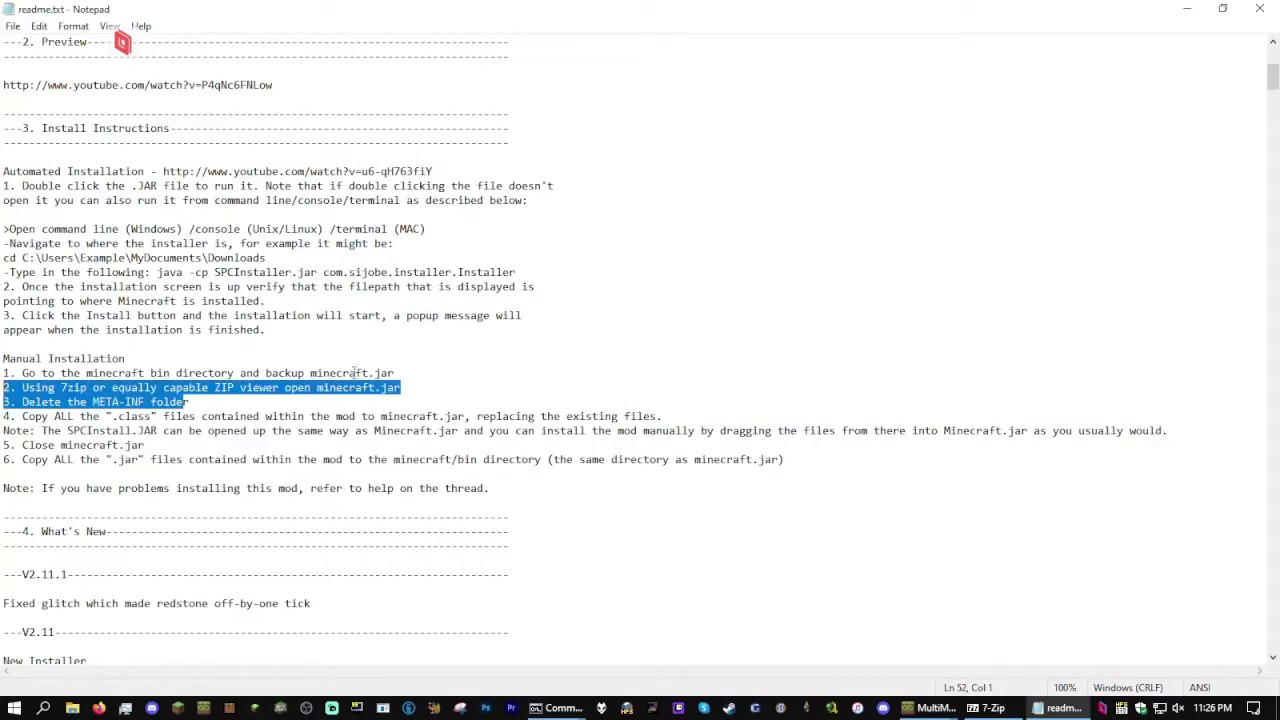
left_click(355, 373)
scroll(360, 387, "down", 10)
scroll(365, 340, "down", 5)
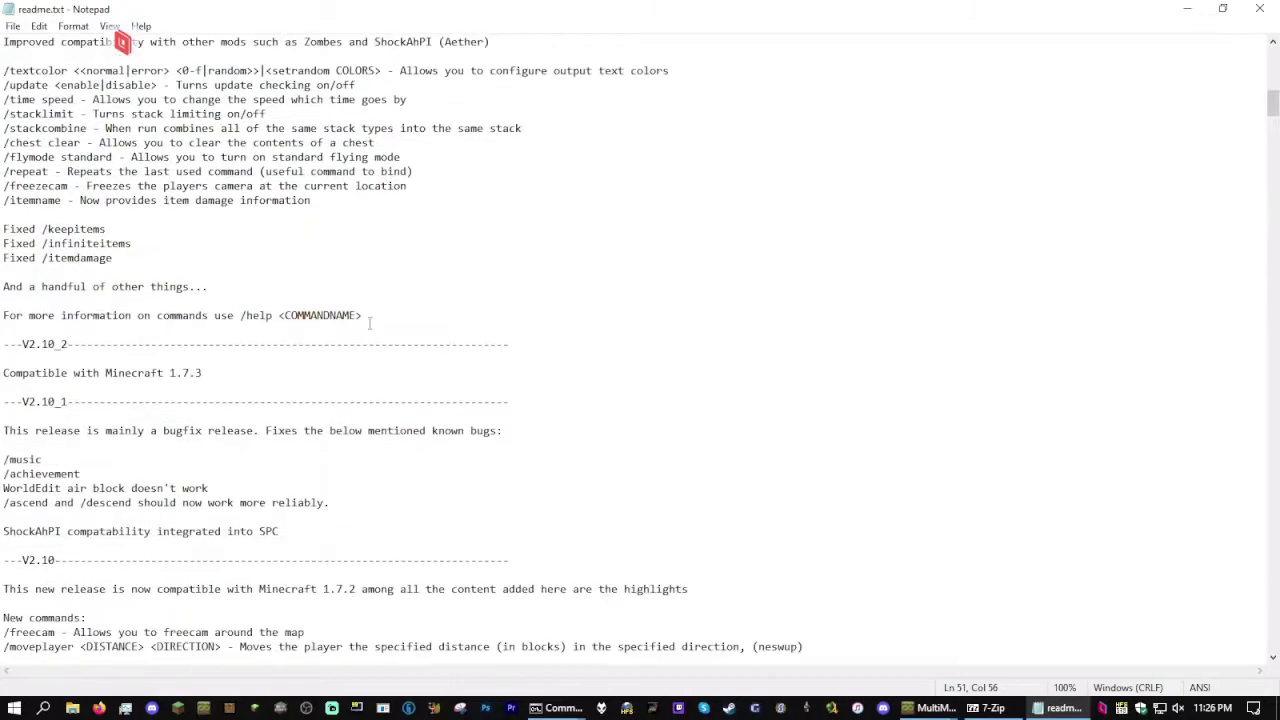
left_click(1259, 9)
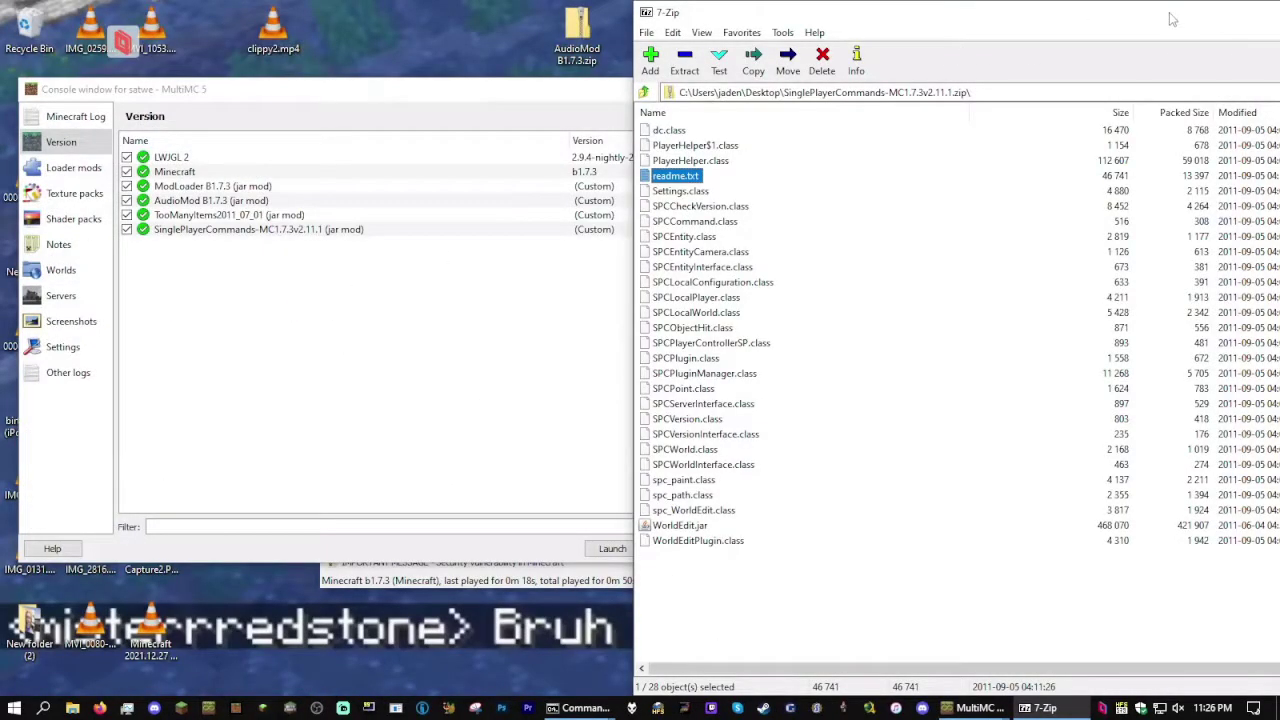
- Move the 7-Zip archive window aside and close it, revealing the four custom jar mods
left_click_drag(1170, 15, 1170, 204)
mouse_move(1037, 190)
left_mouse_down()
mouse_move(1200, 215)
mouse_move(1153, 217)
mouse_move(779, 130)
left_mouse_up()
left_click(1015, 123)
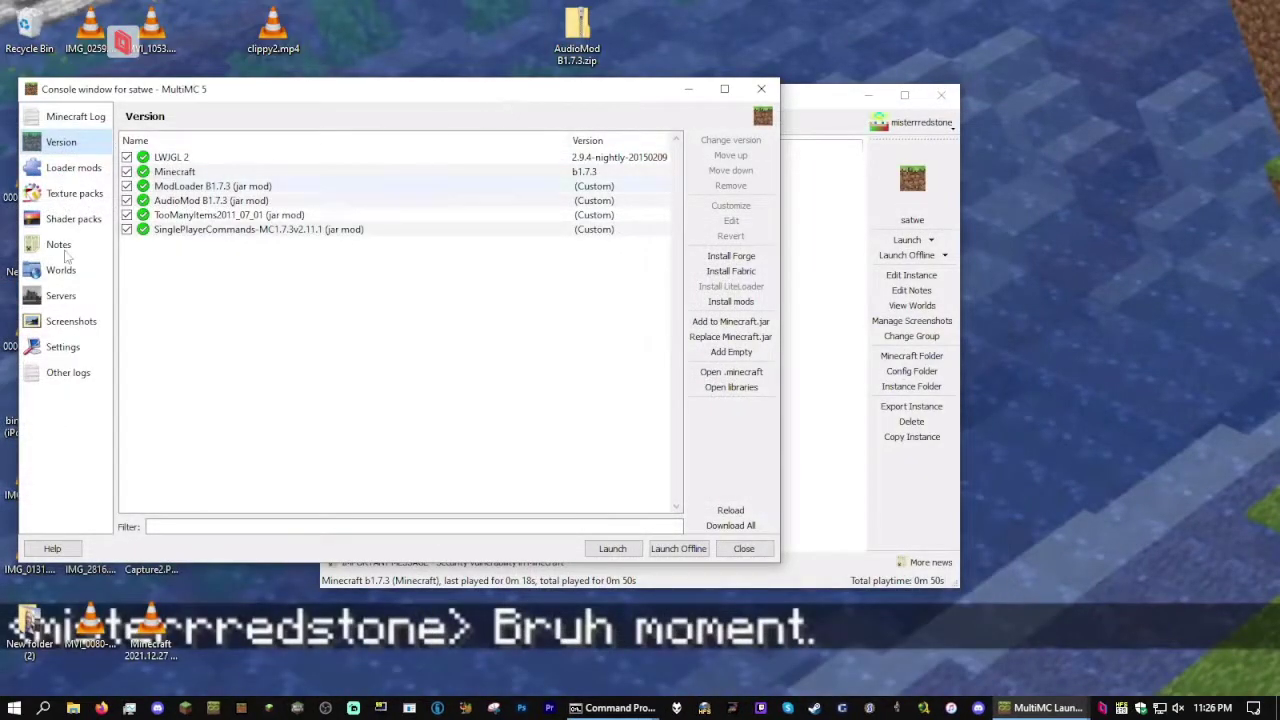